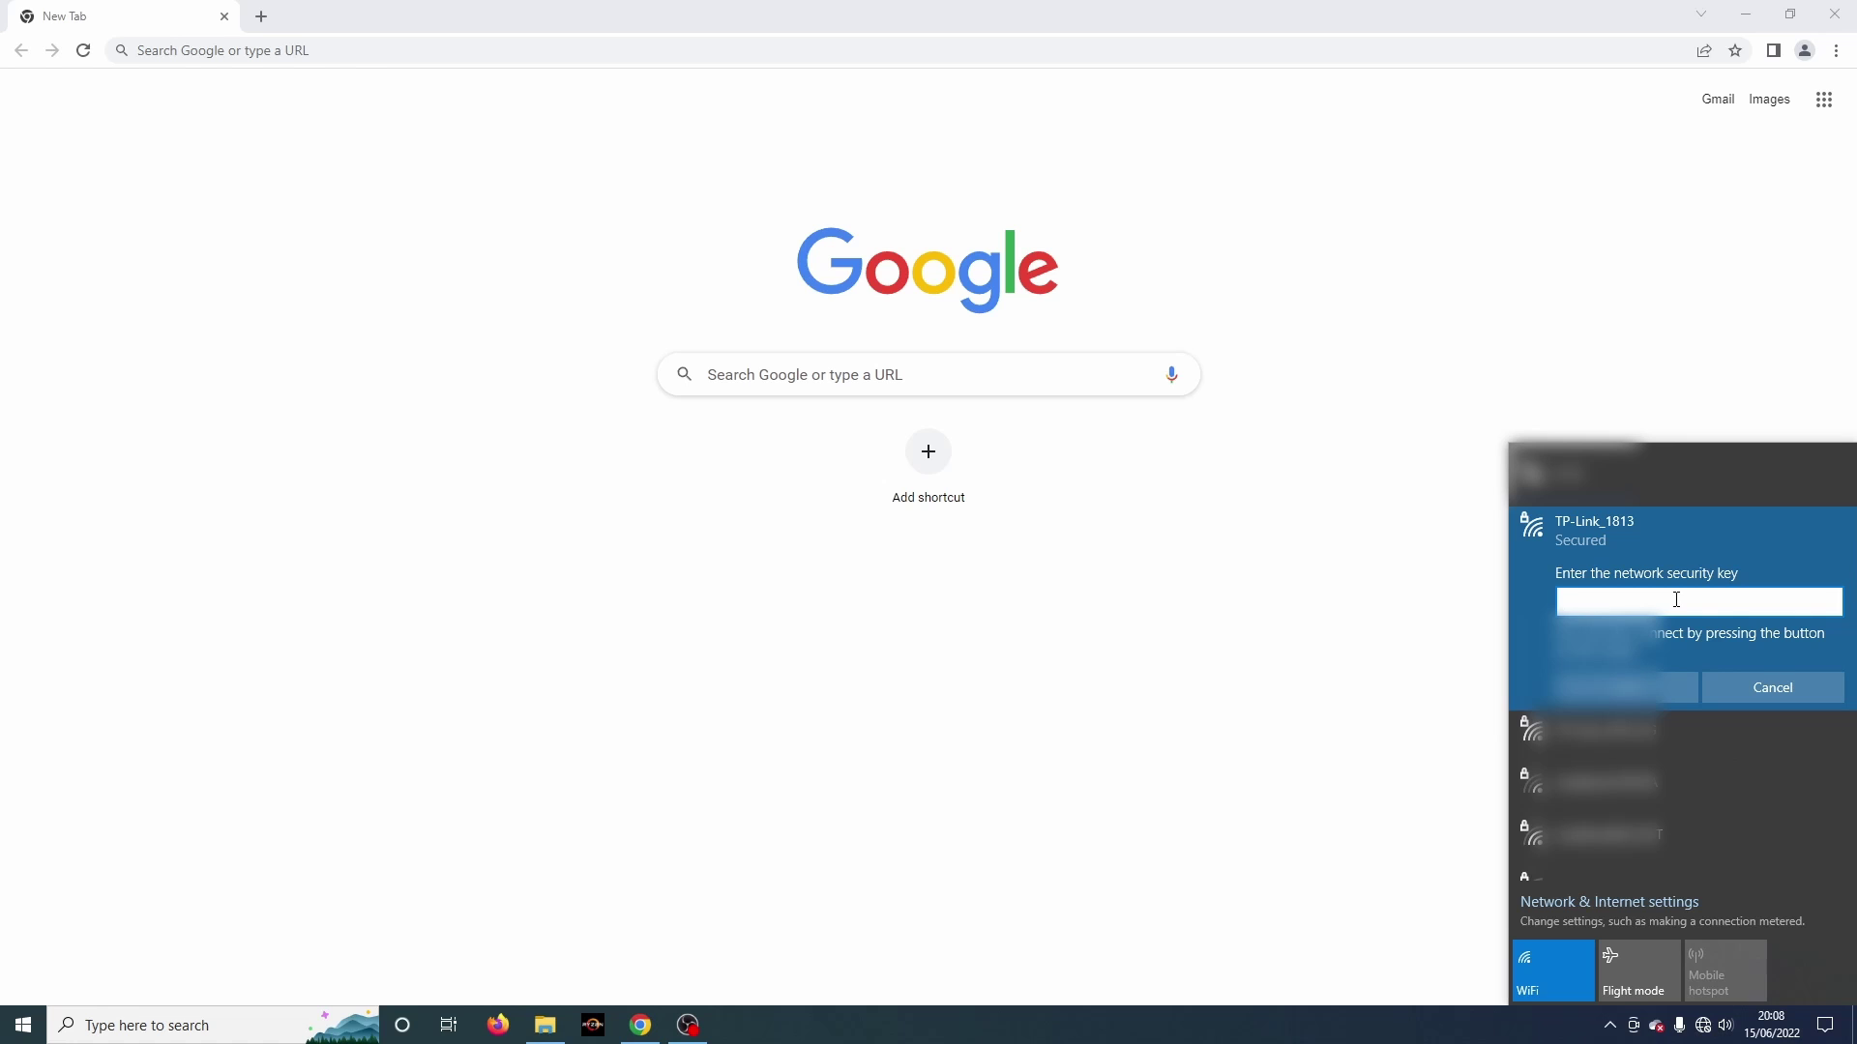
Step: Join the TP-Link_1813 Wi-Fi network by entering its security key
type("********")
key("Return")
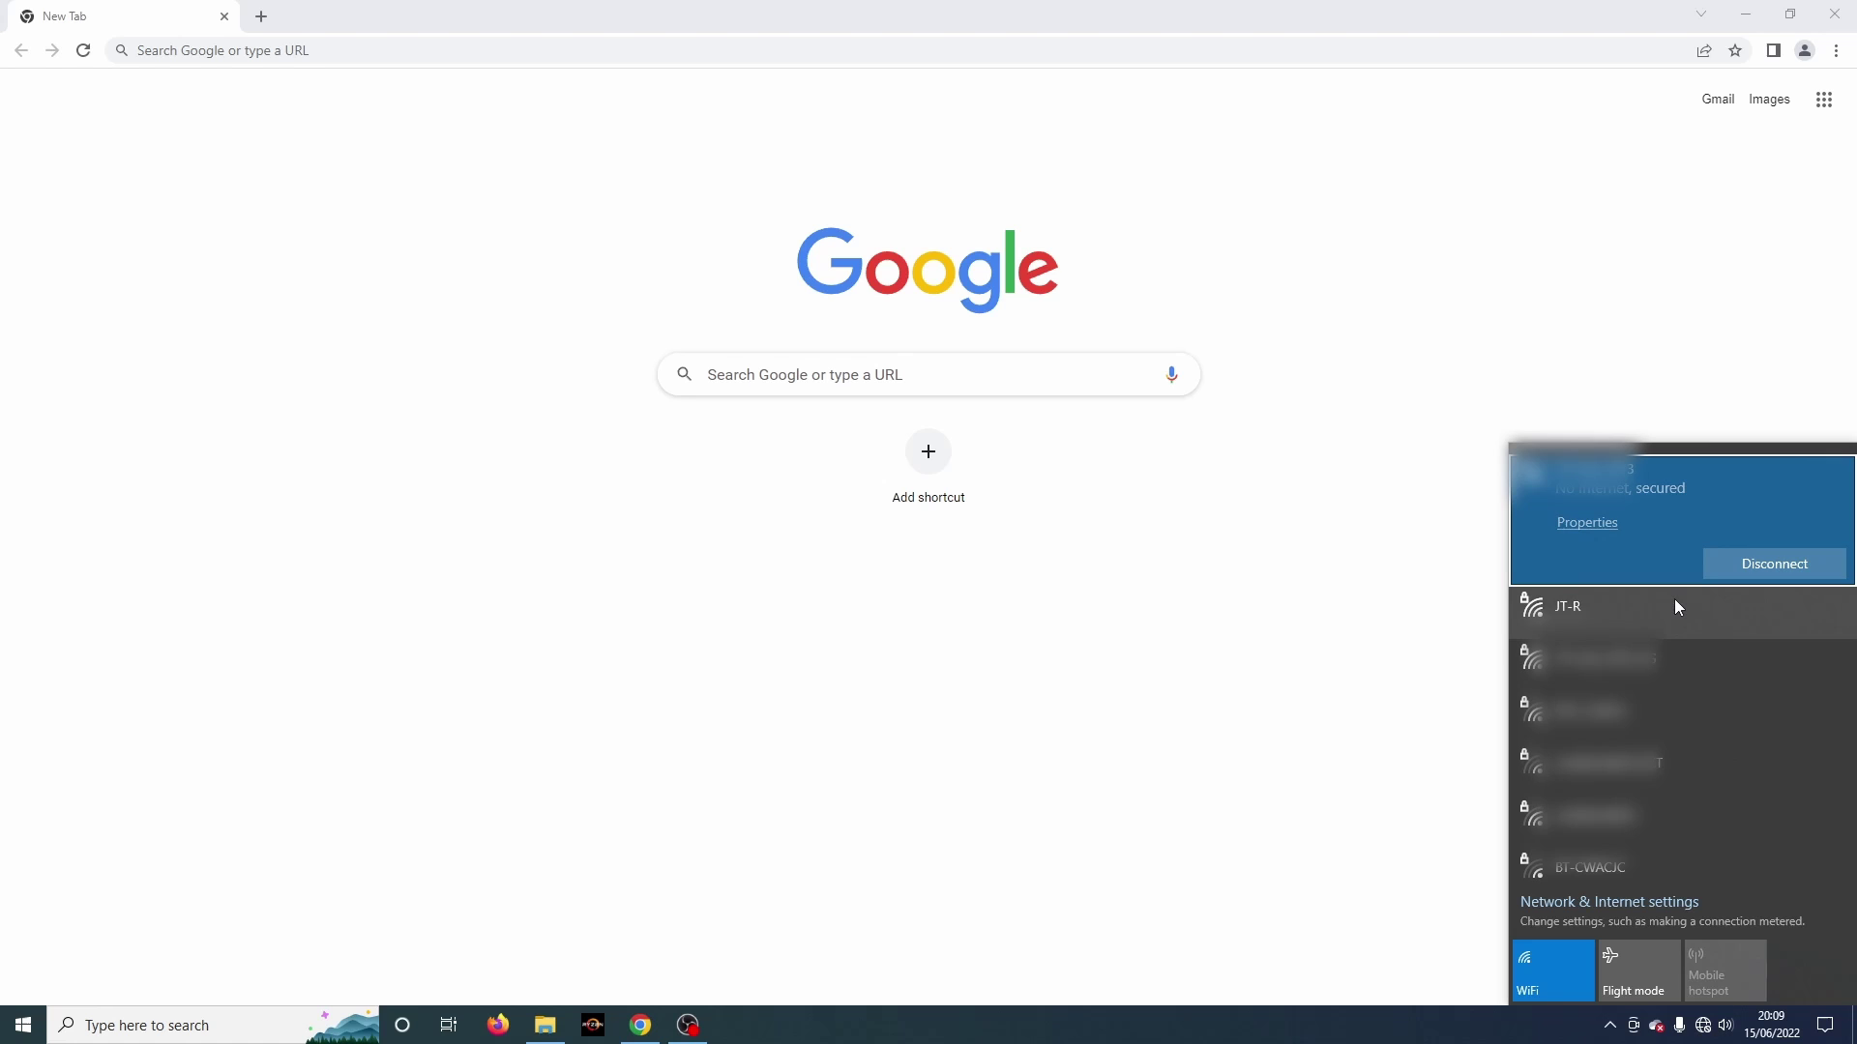
left_click(331, 49)
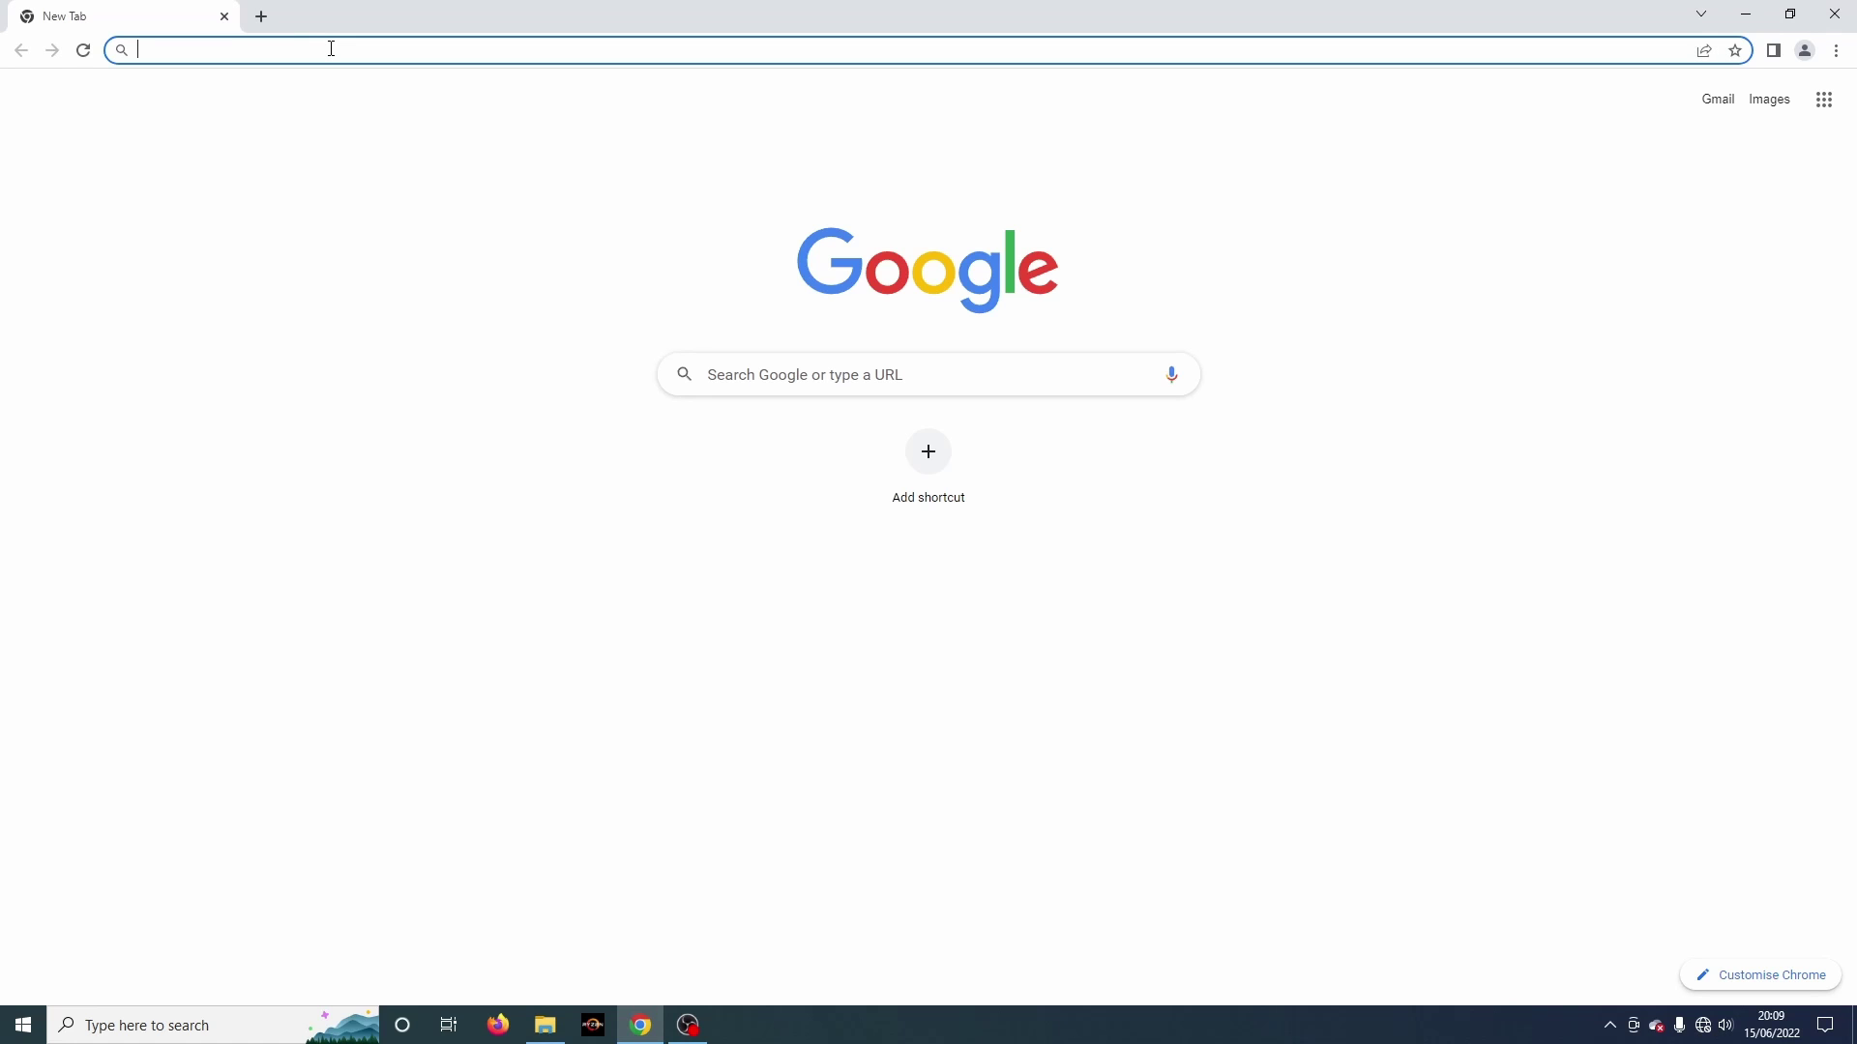
Step: Load 192.168.0.1 in Chrome to reach the TL-WR902AC login page
type("192")
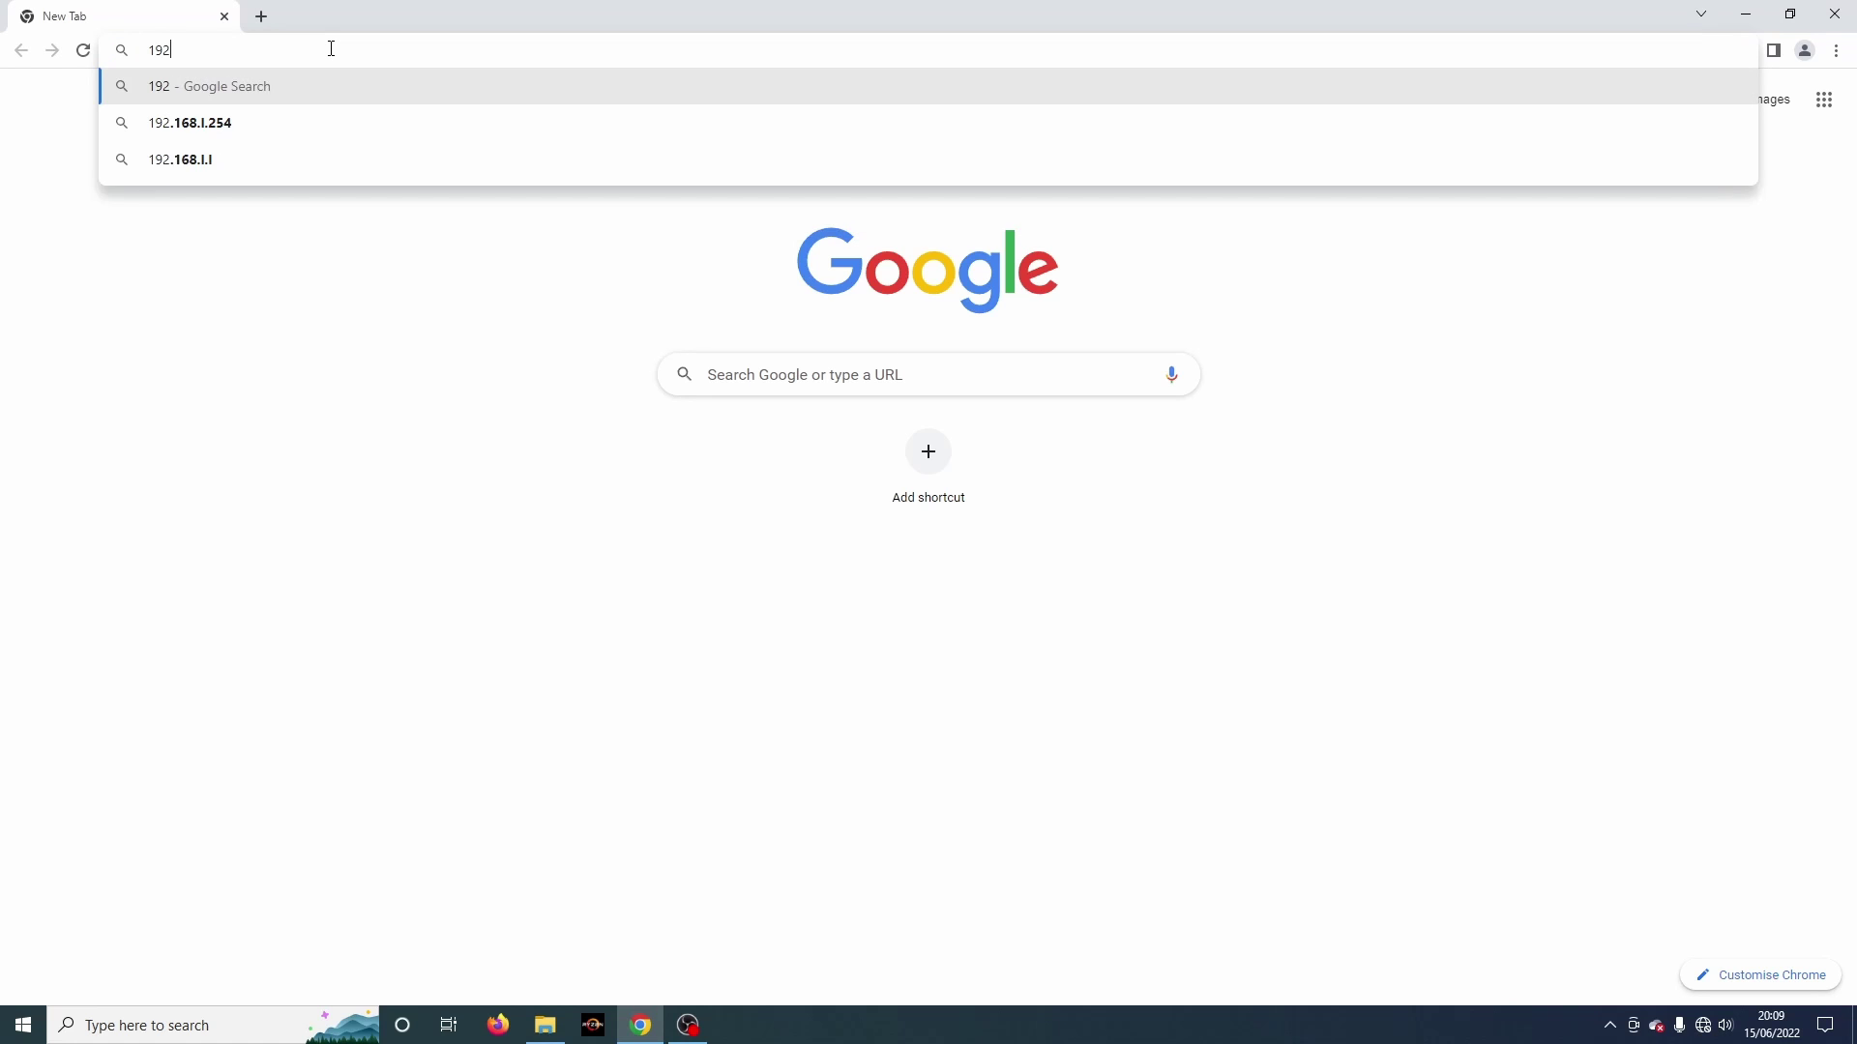
type(".168.0.1")
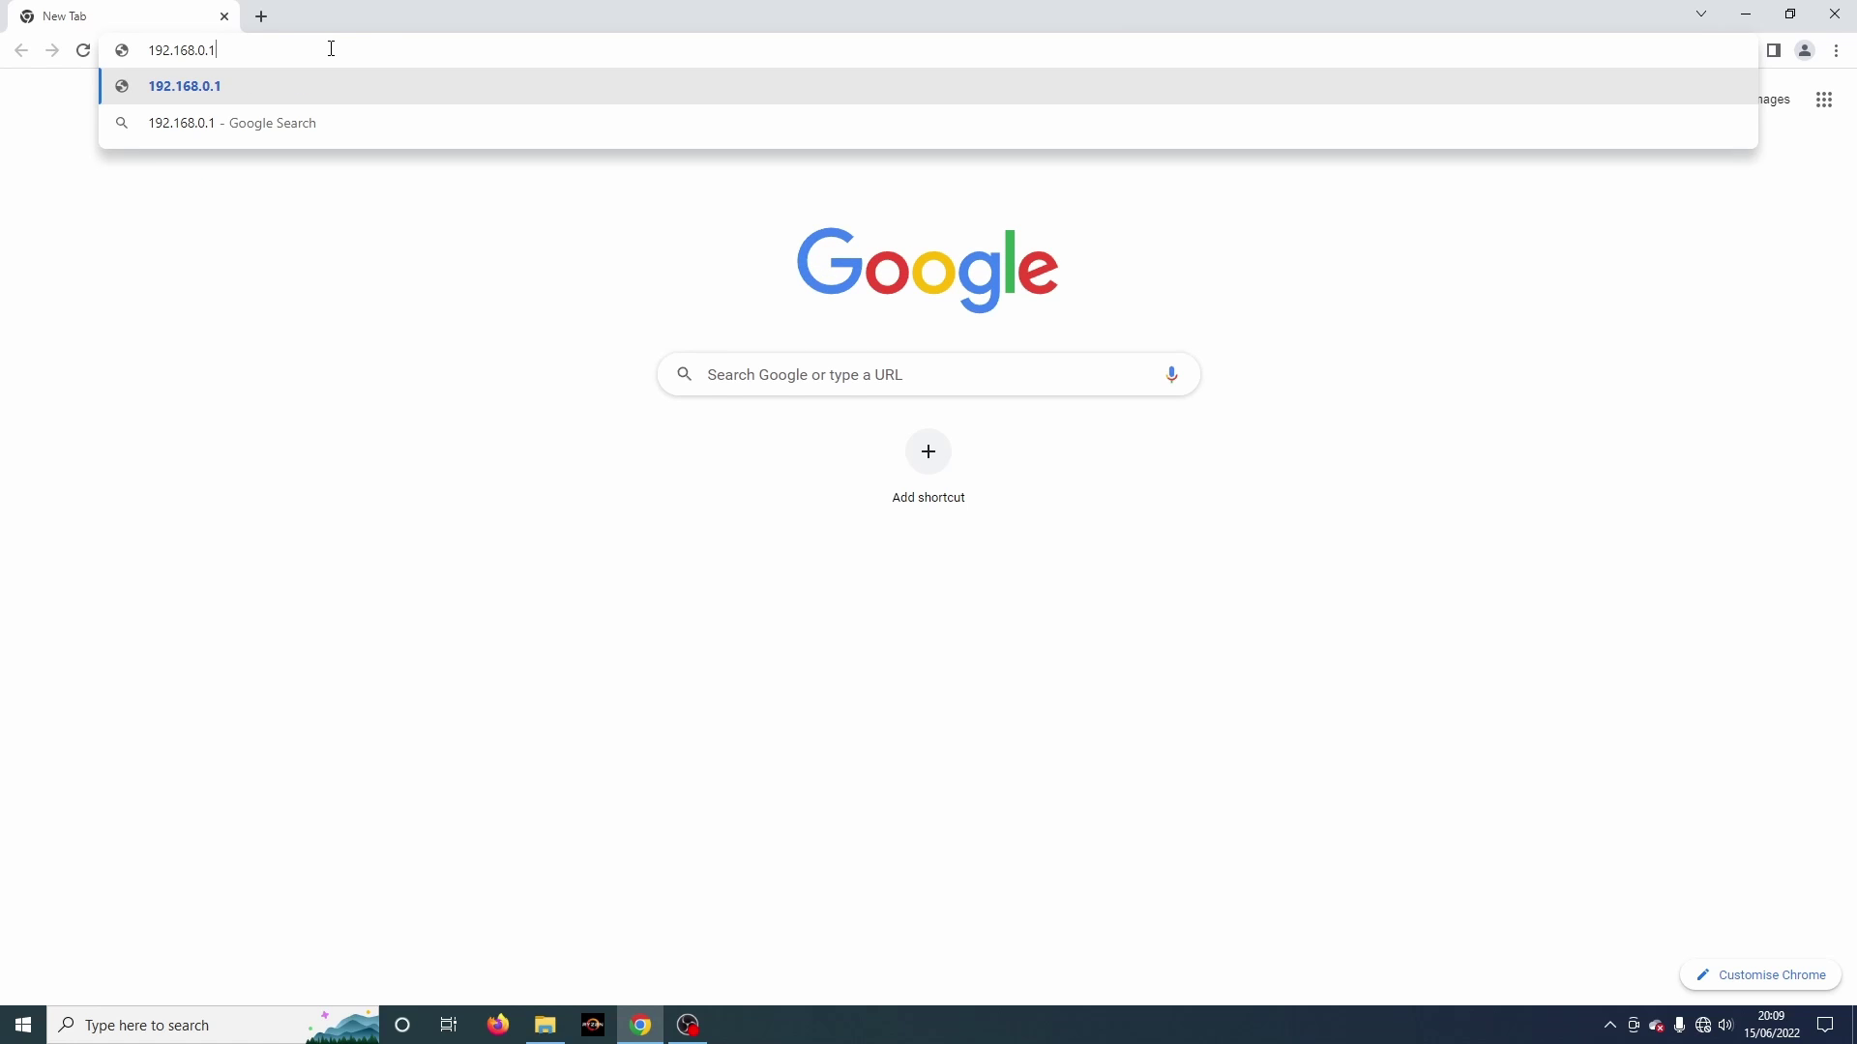
key("Return")
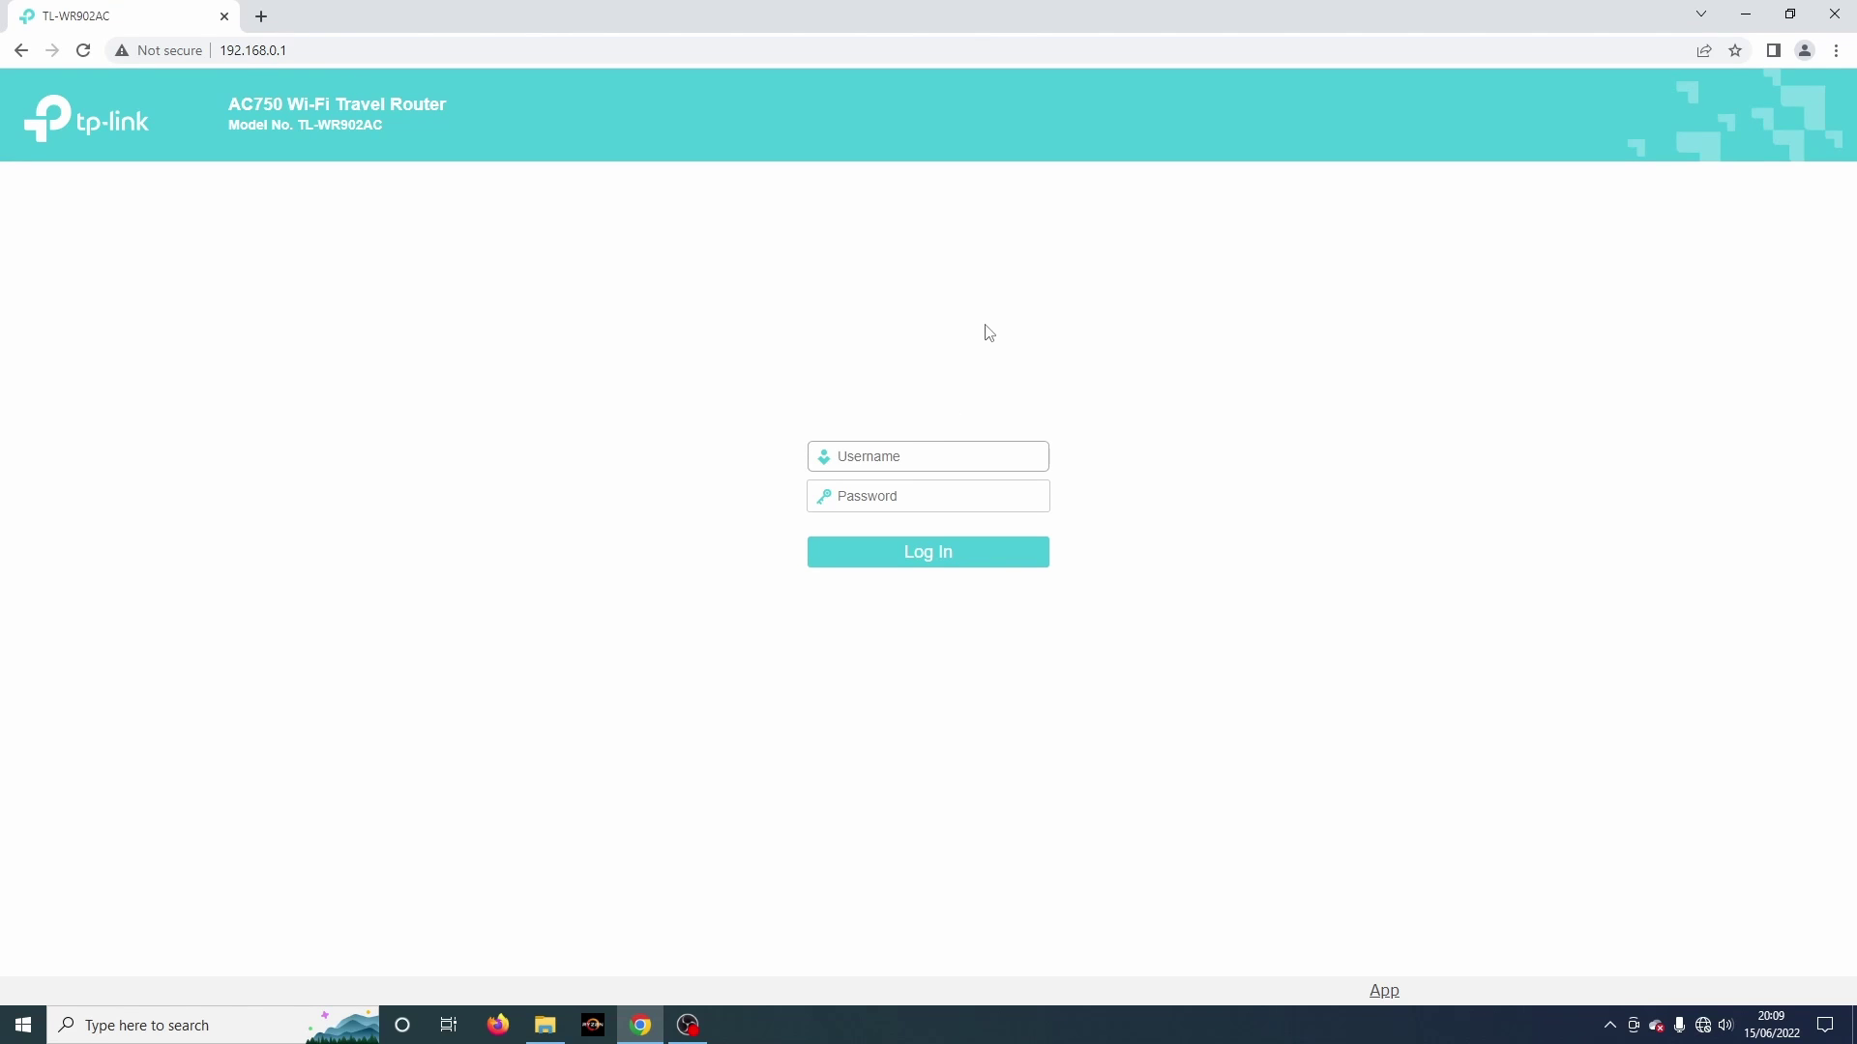
Step: Log in with the router's username and password to reach the Status page
type("admin")
key("Tab")
type("admin")
key("Return")
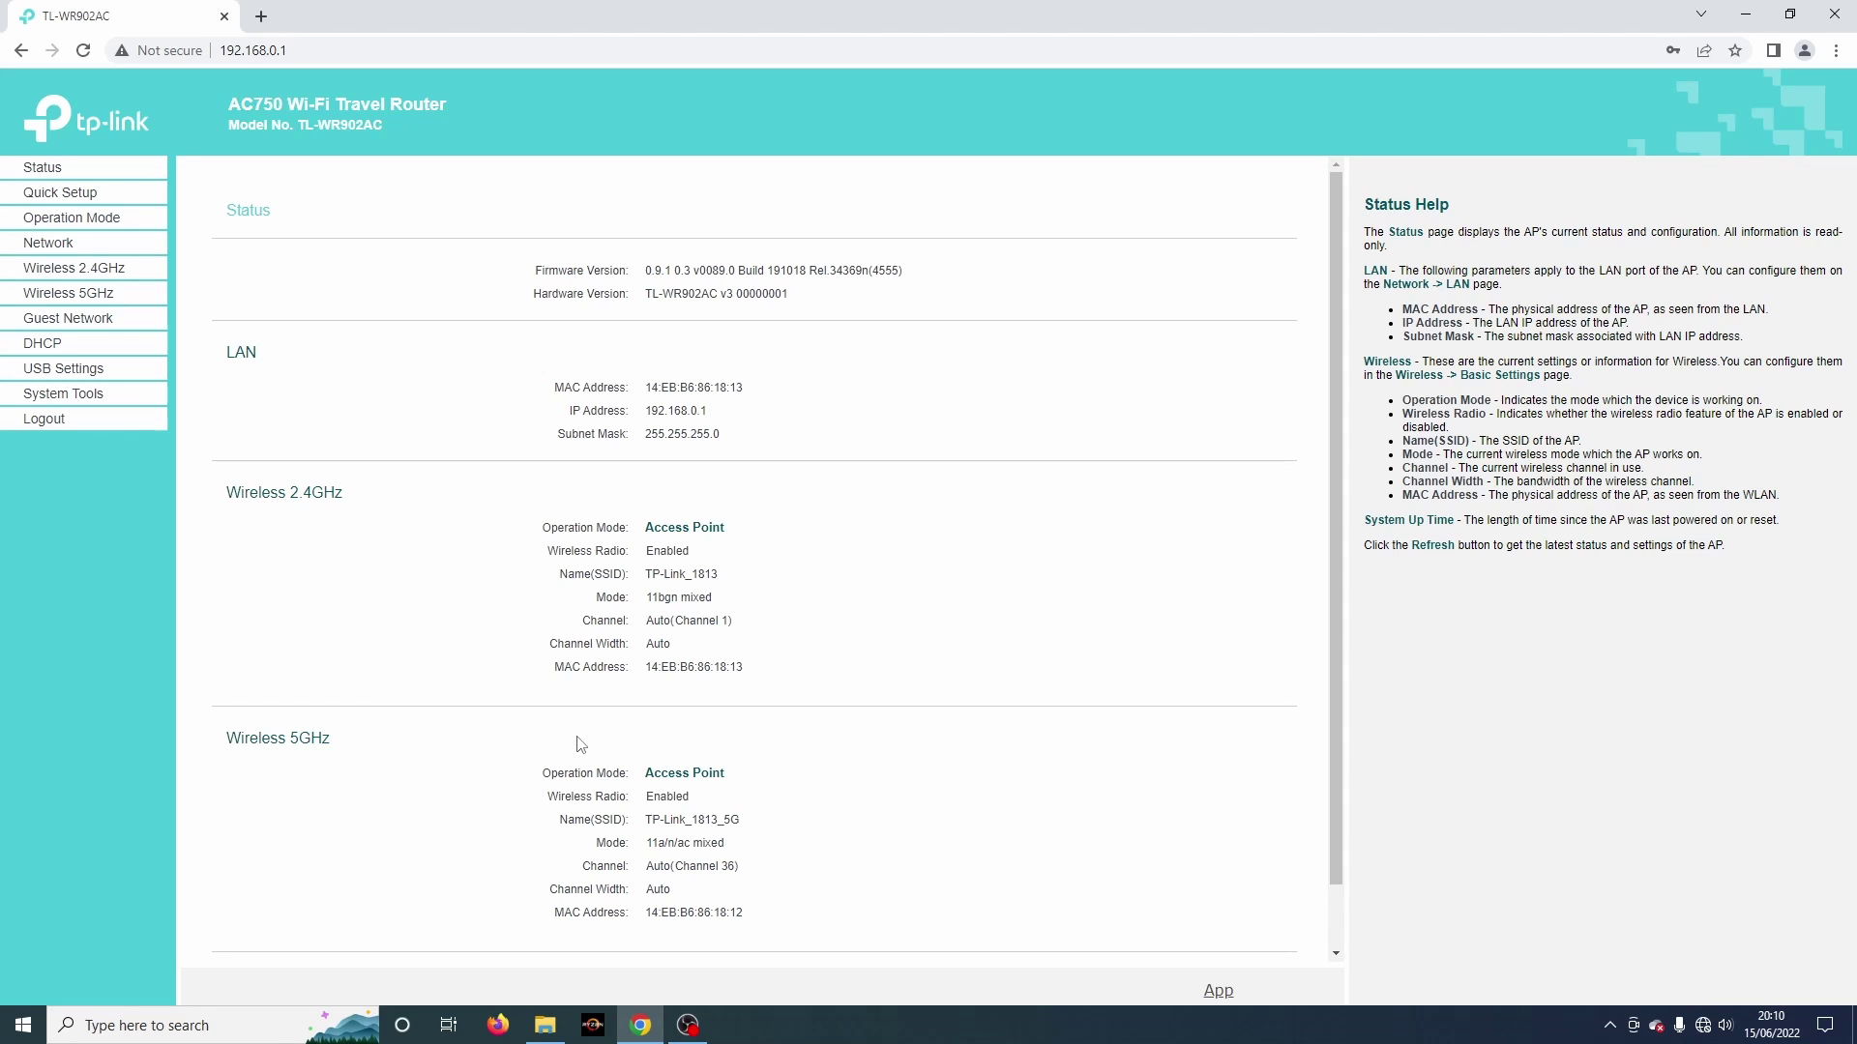
Step: Browse Quick Setup and Operation Mode, ending on LAN settings (IP 192.168.0.1, mask 255.255.255.0)
left_click(85, 203)
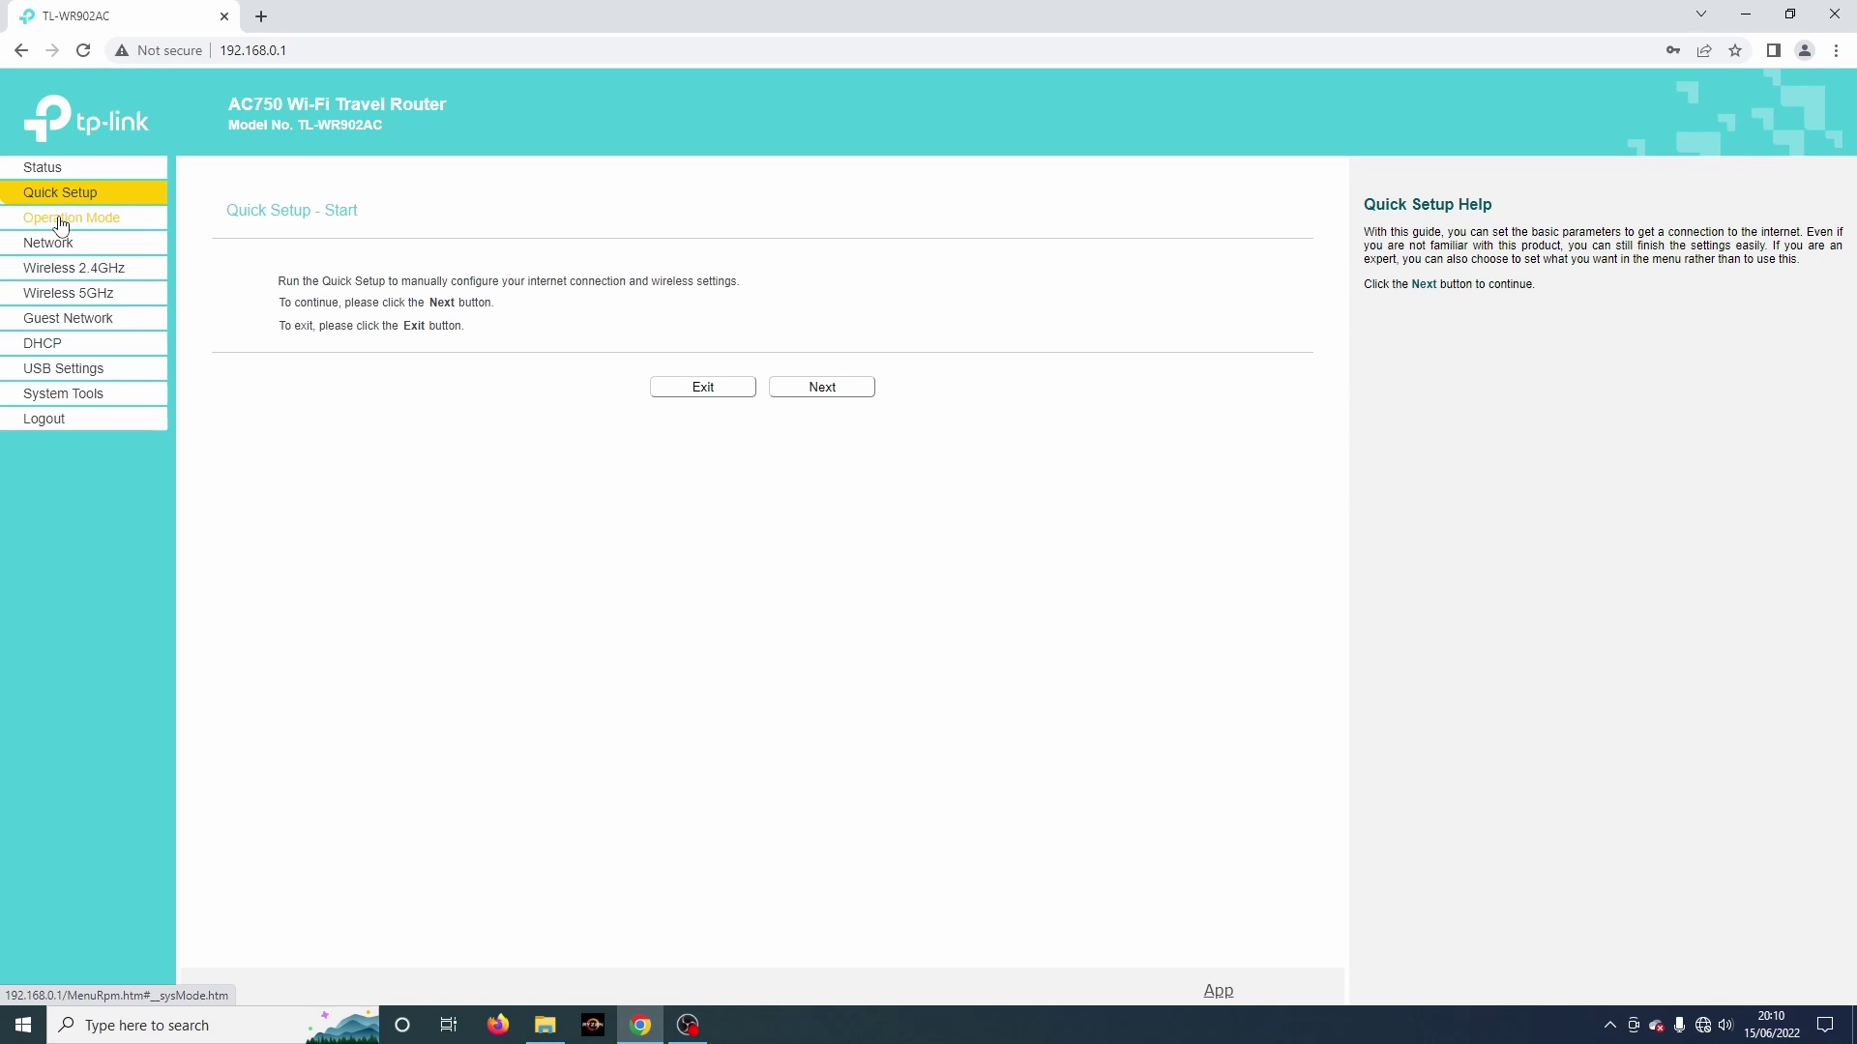
left_click(61, 226)
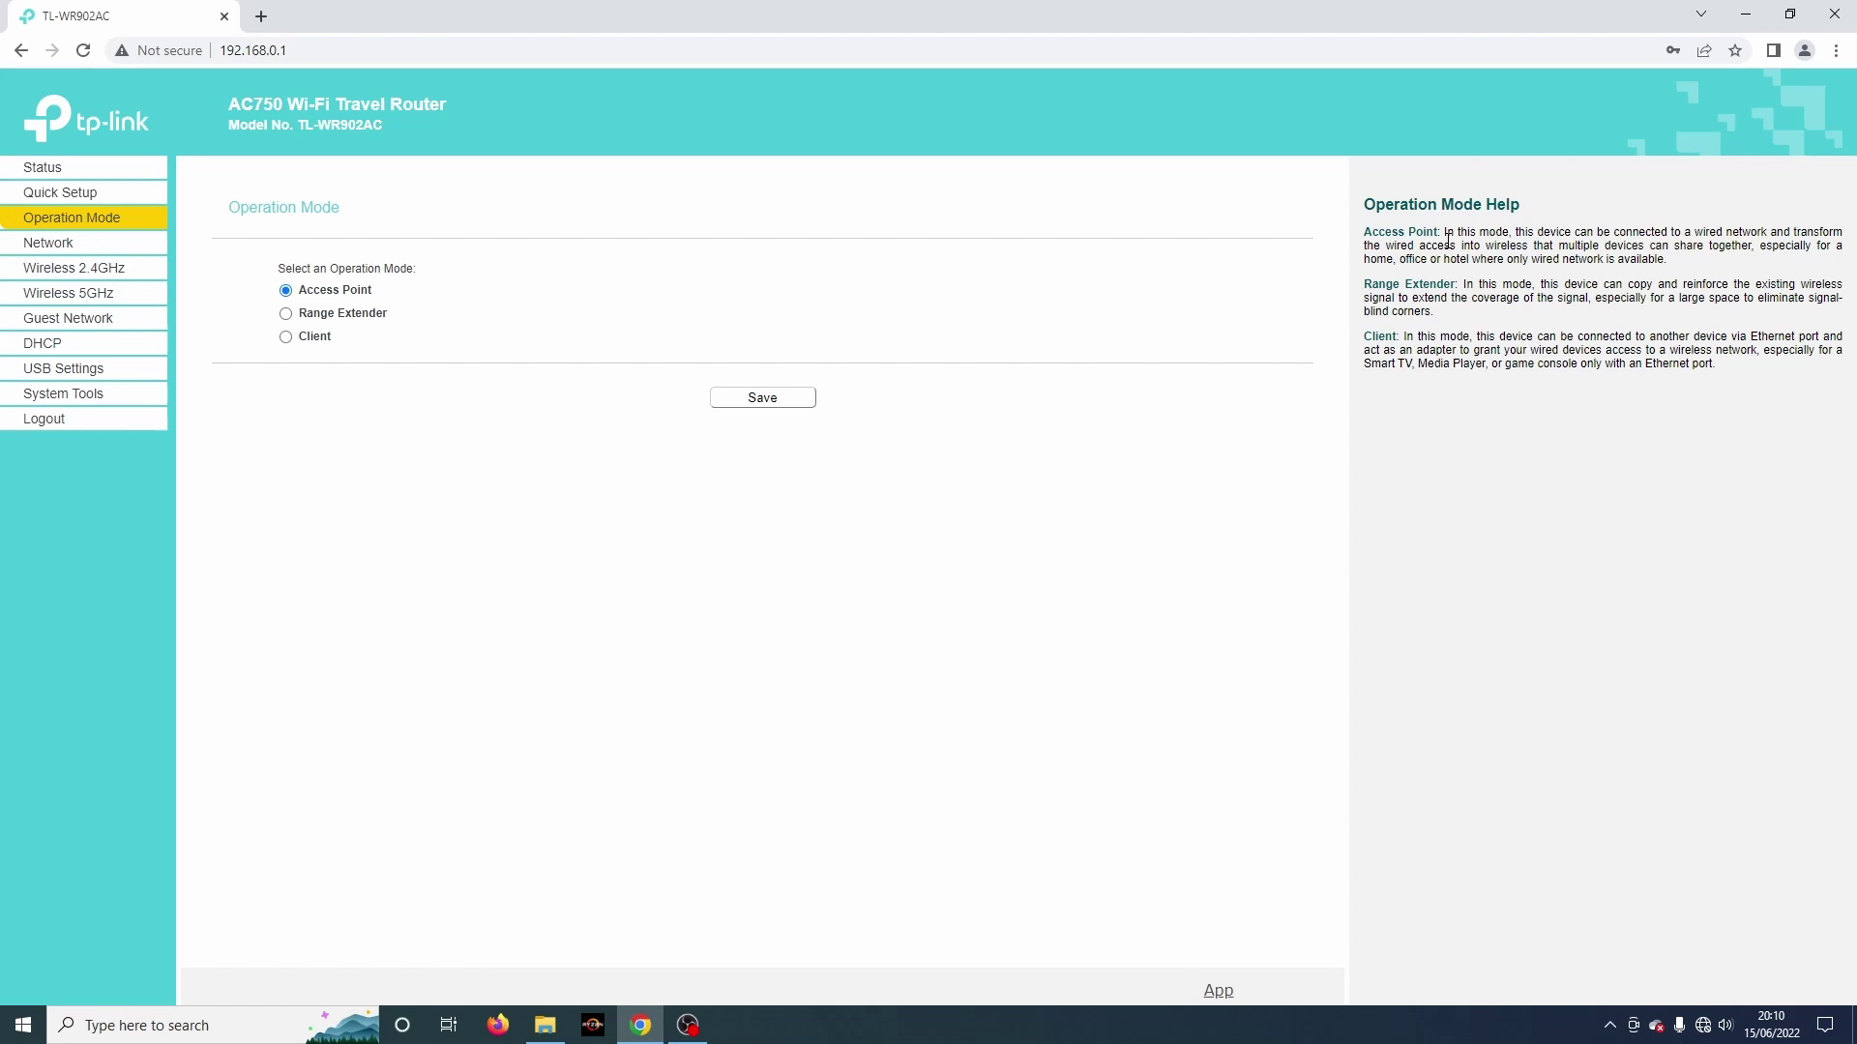
left_click(51, 246)
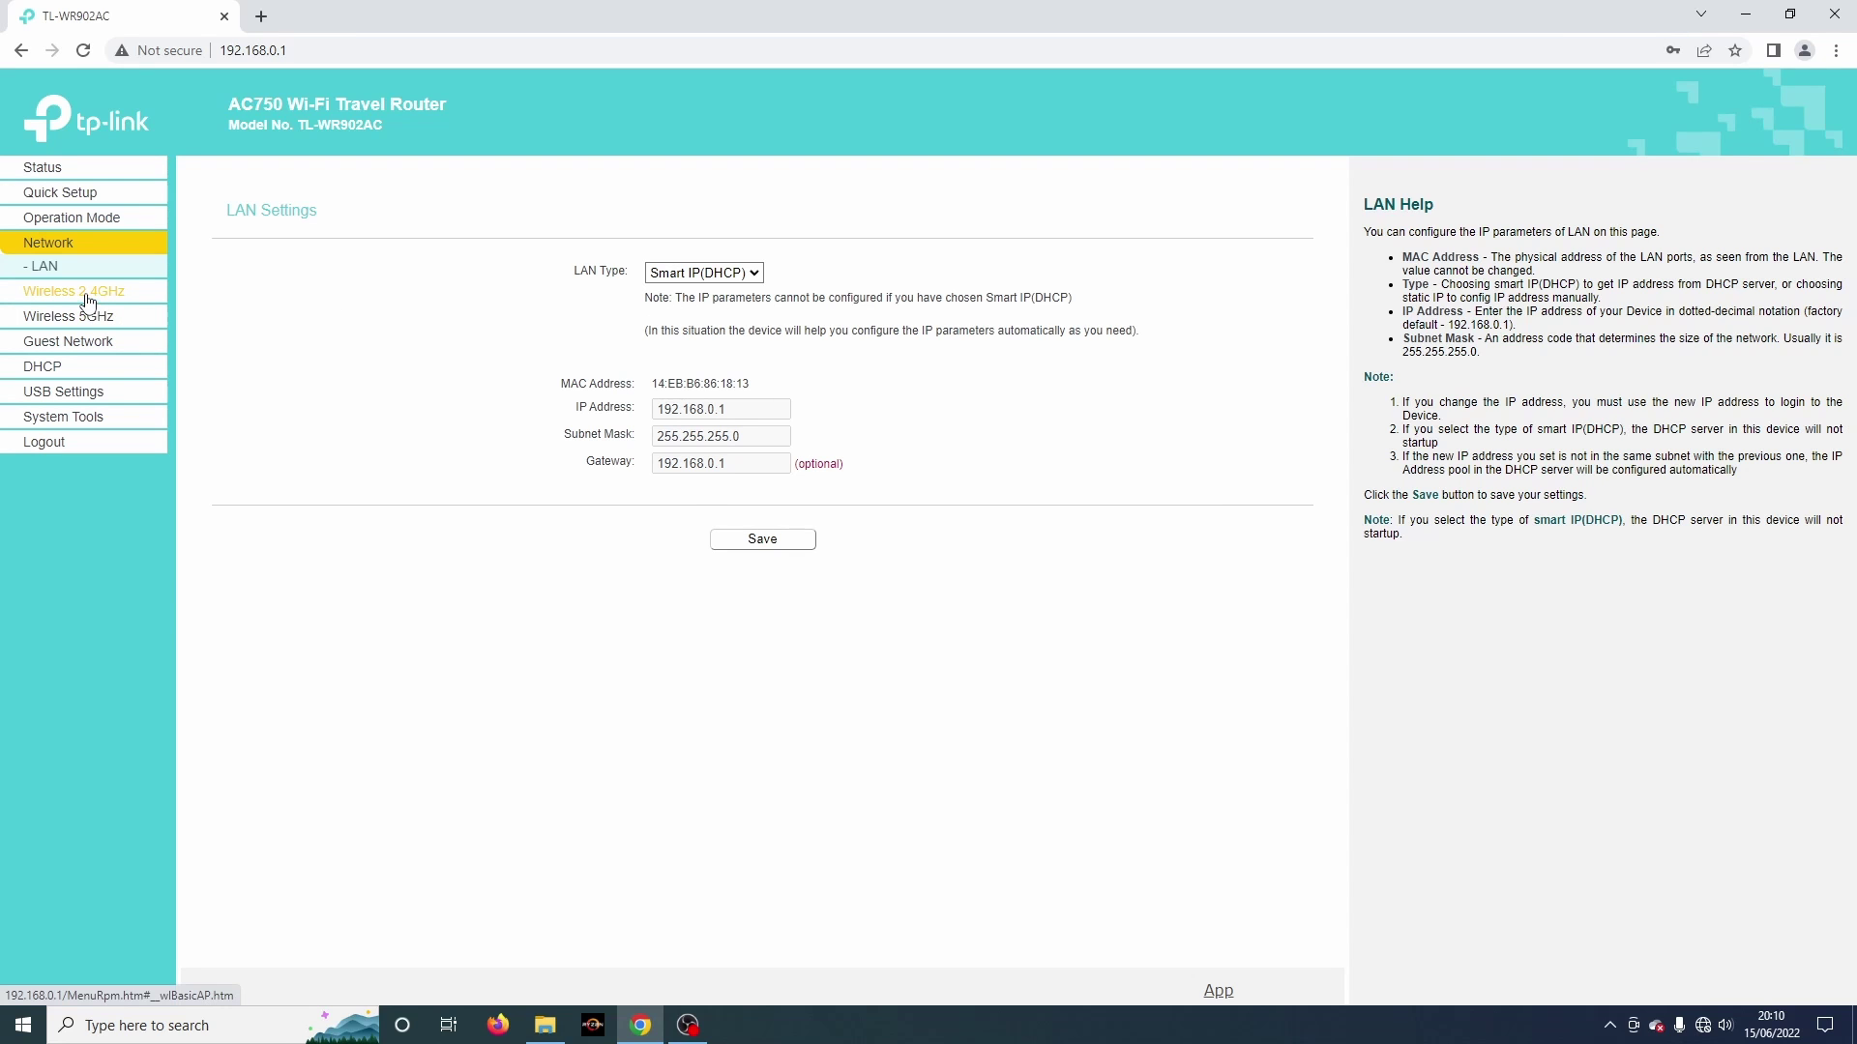
Step: Review the 2.4GHz TP-Link_1813 settings, keeping 11bgn mixed mode, Auto width and Auto channel
left_click(81, 293)
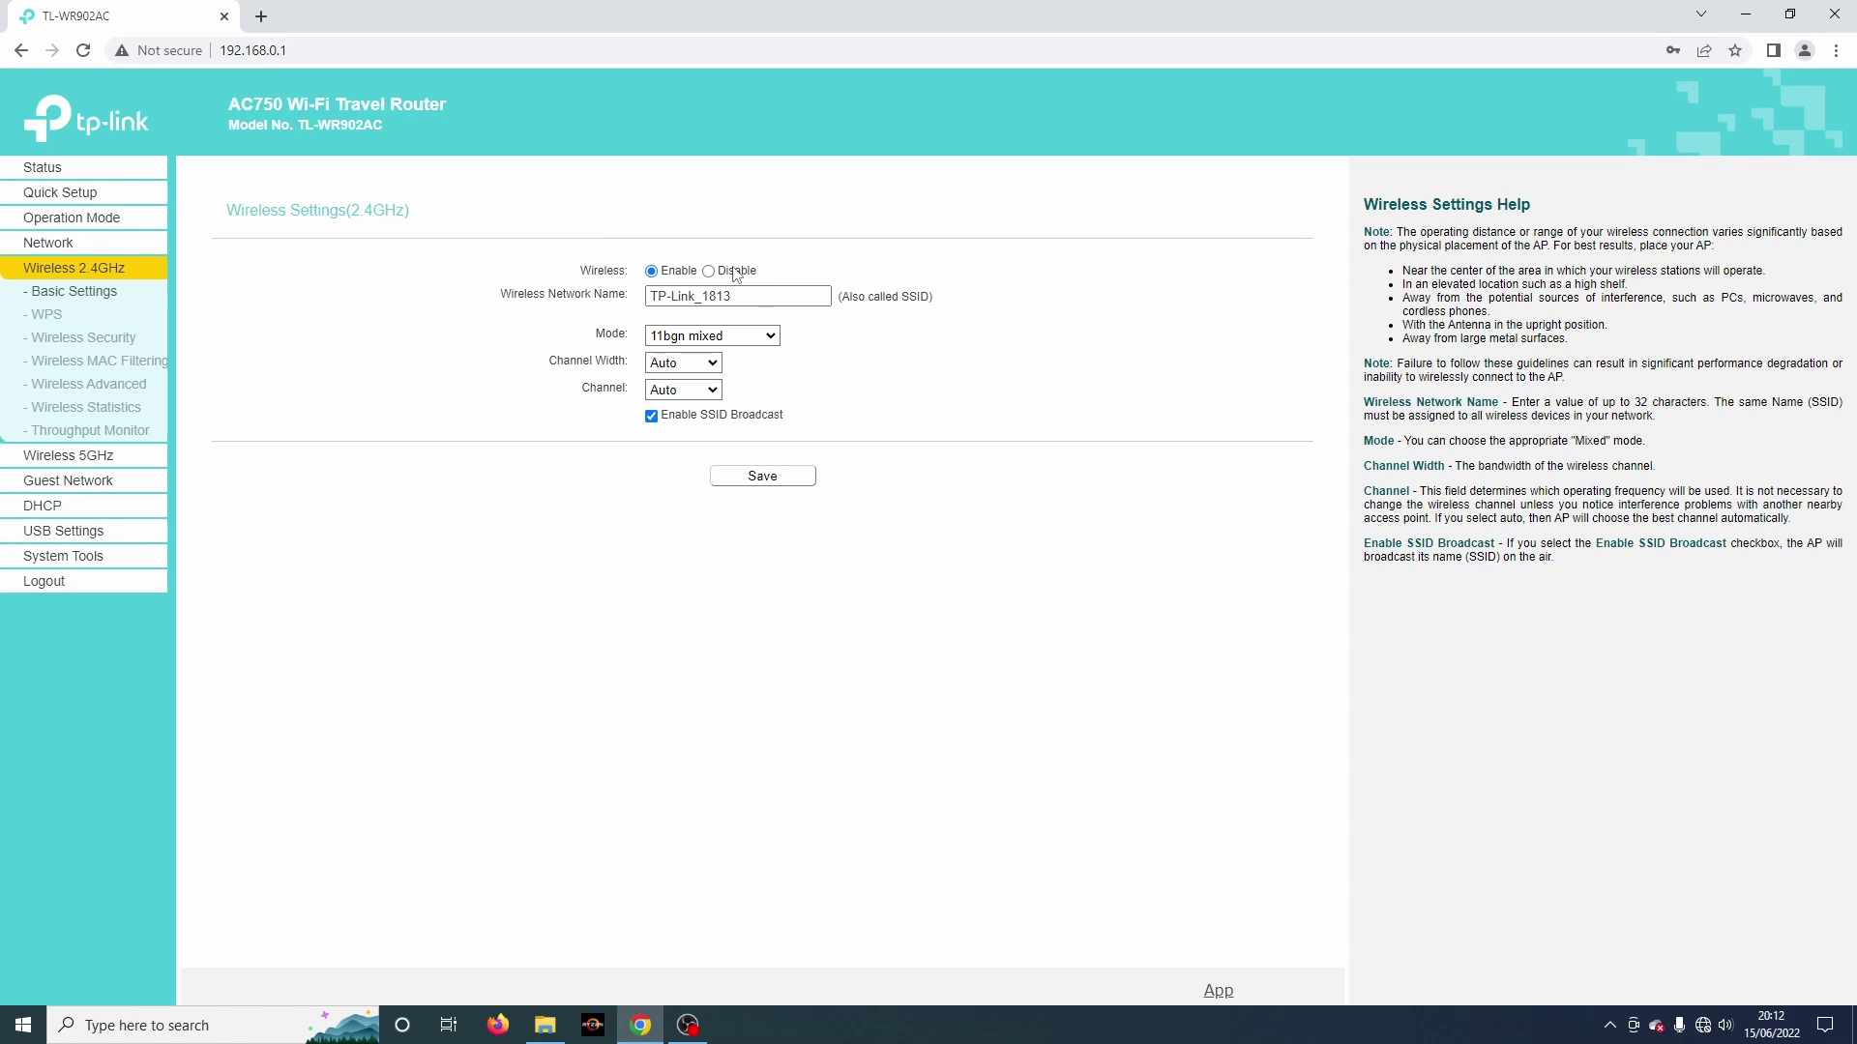
left_click_drag(744, 296, 585, 307)
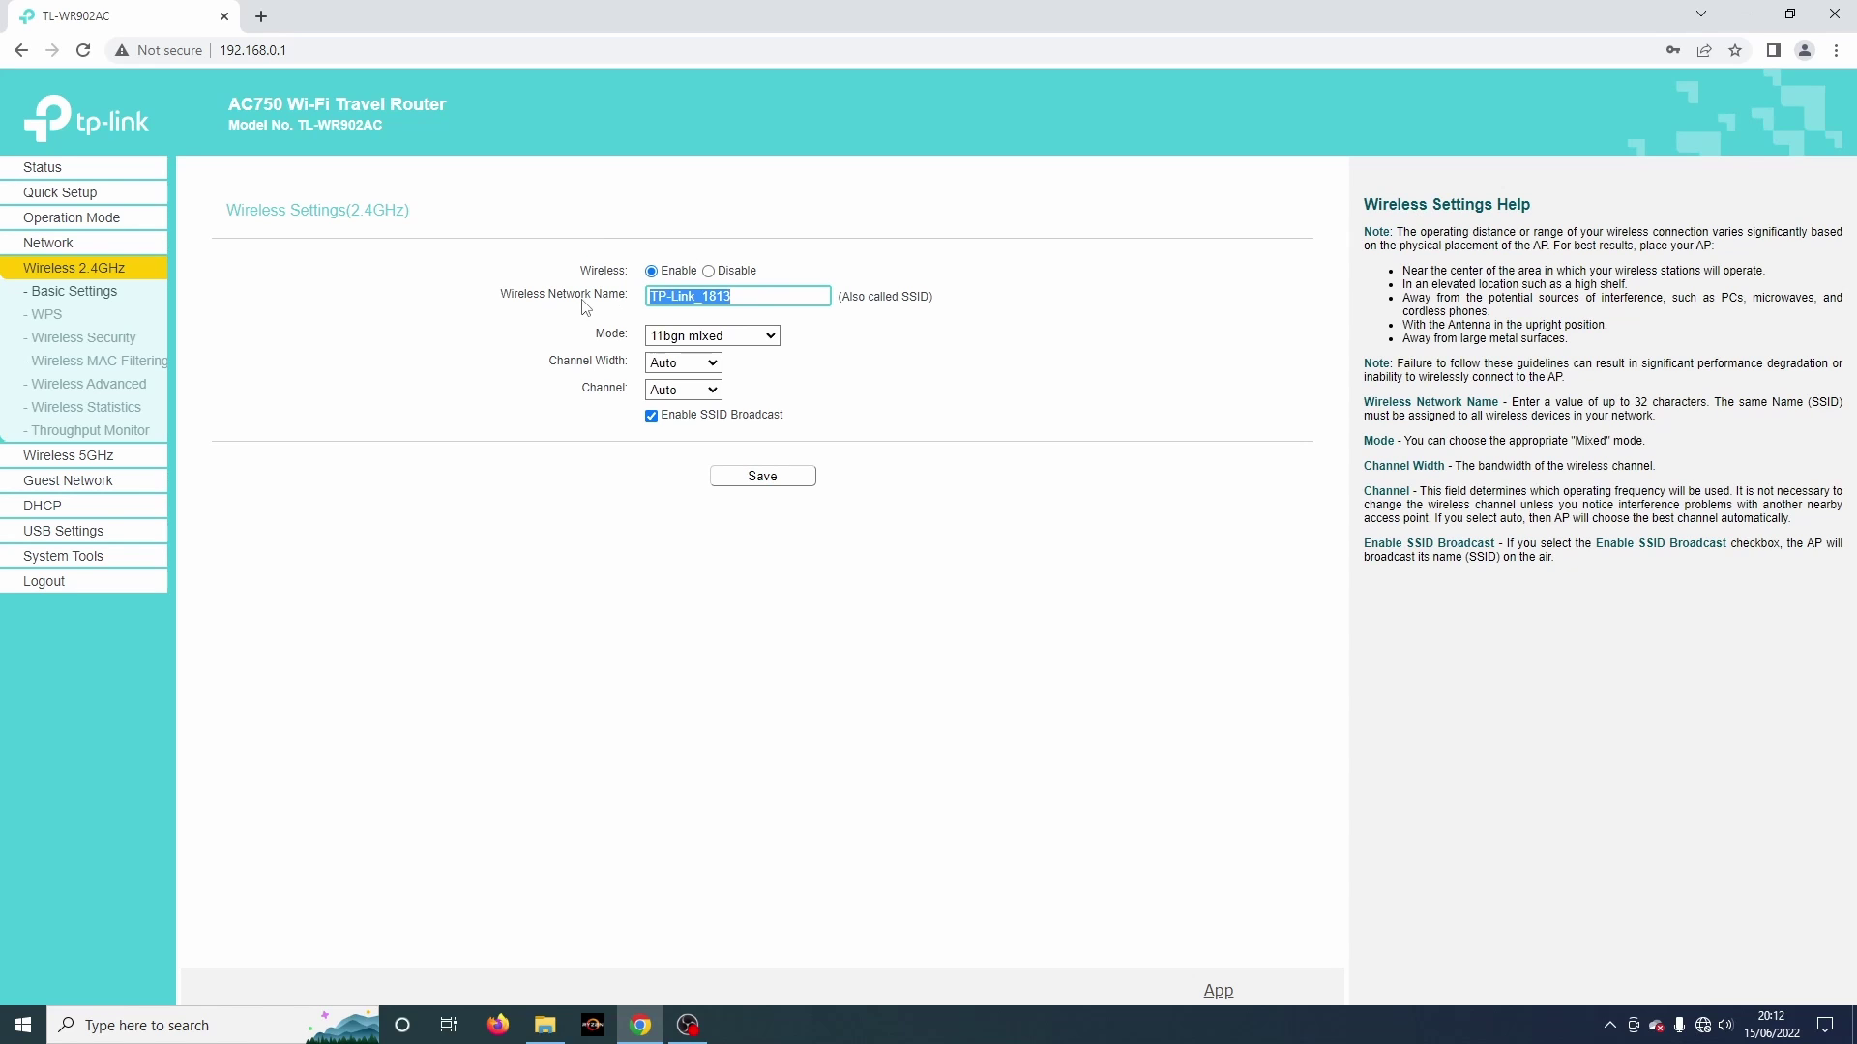
left_click(771, 336)
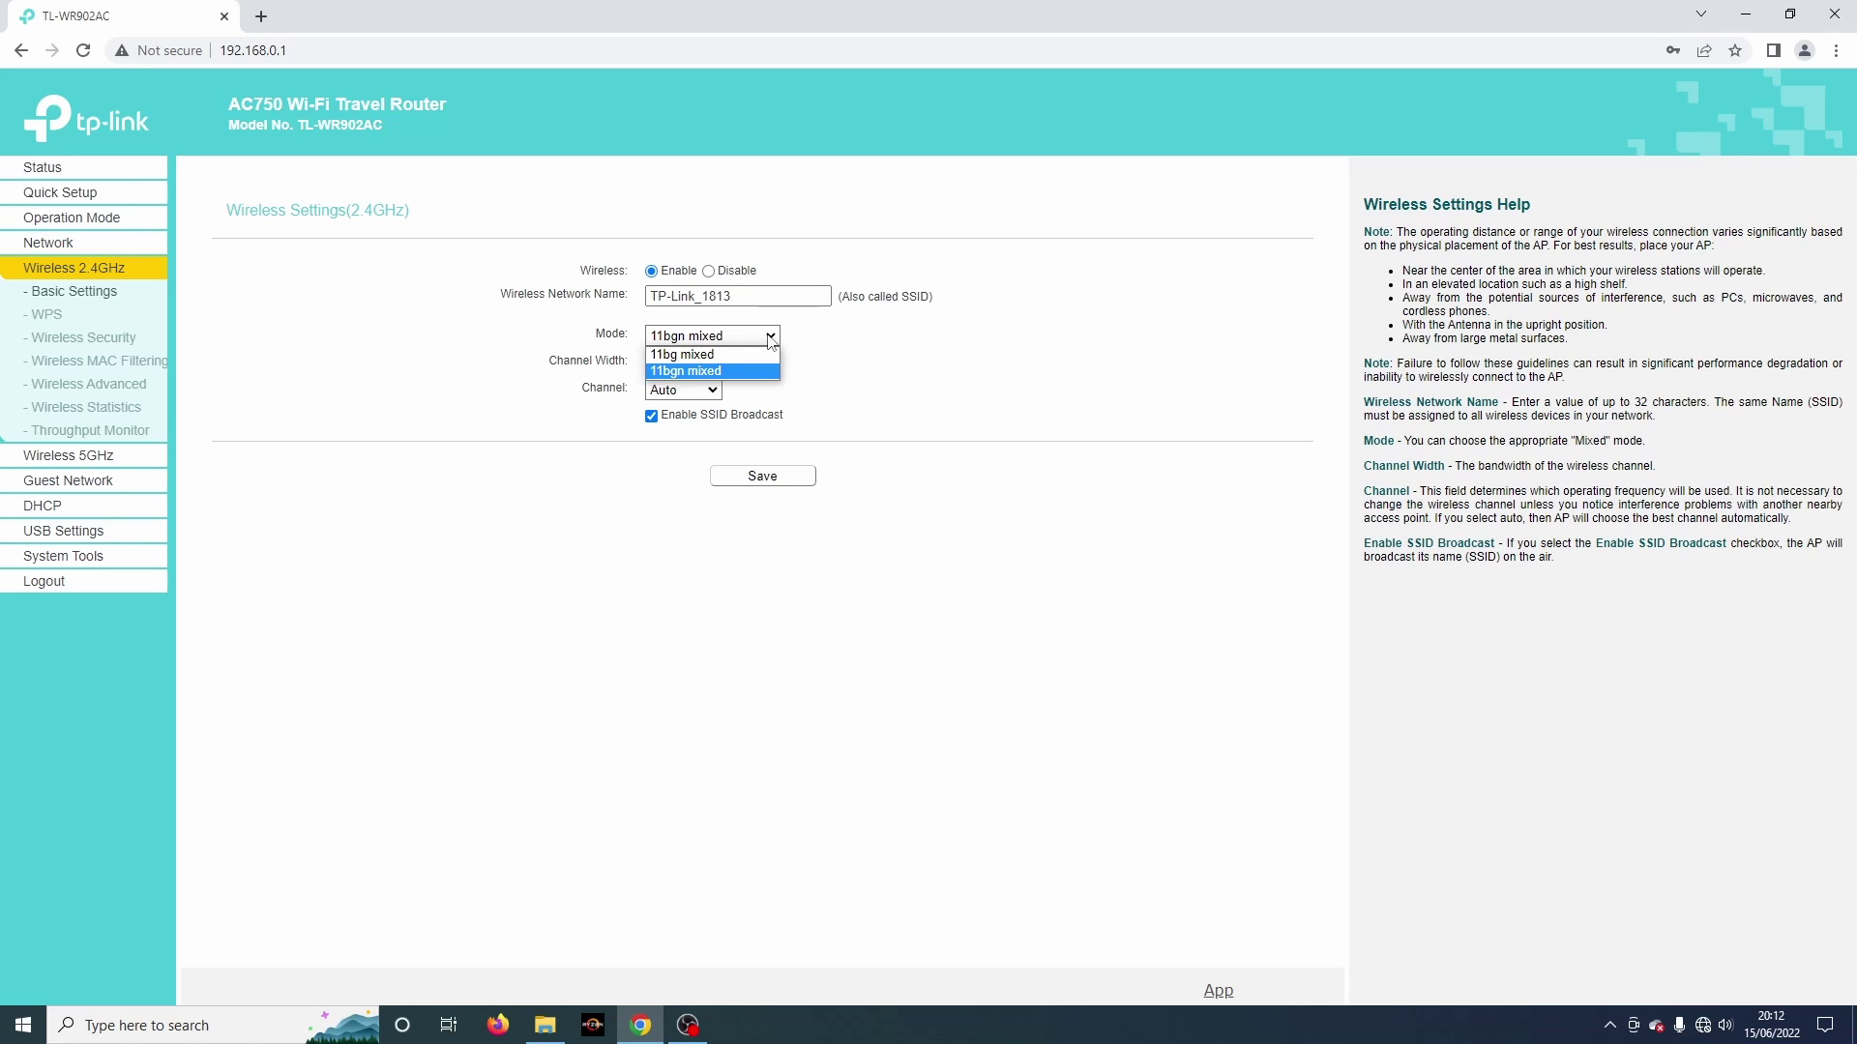
left_click(771, 339)
left_click(715, 369)
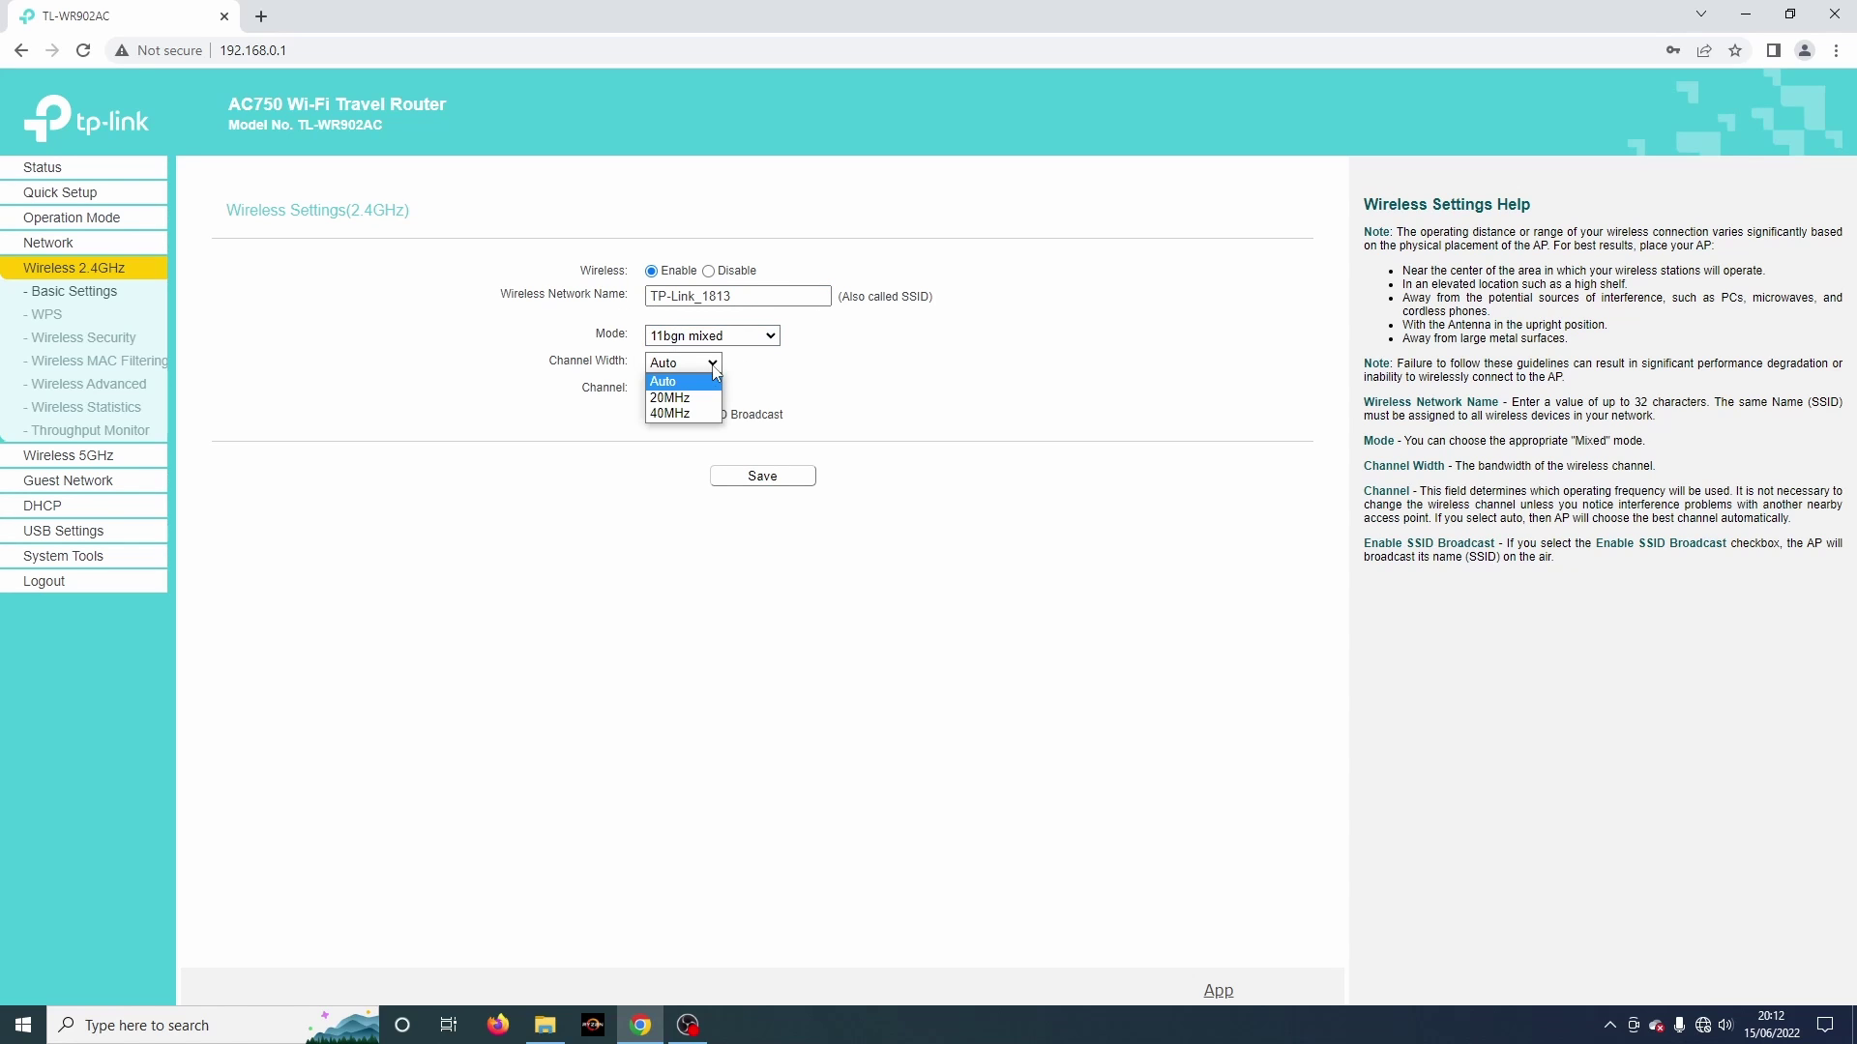
left_click(714, 371)
left_click(716, 391)
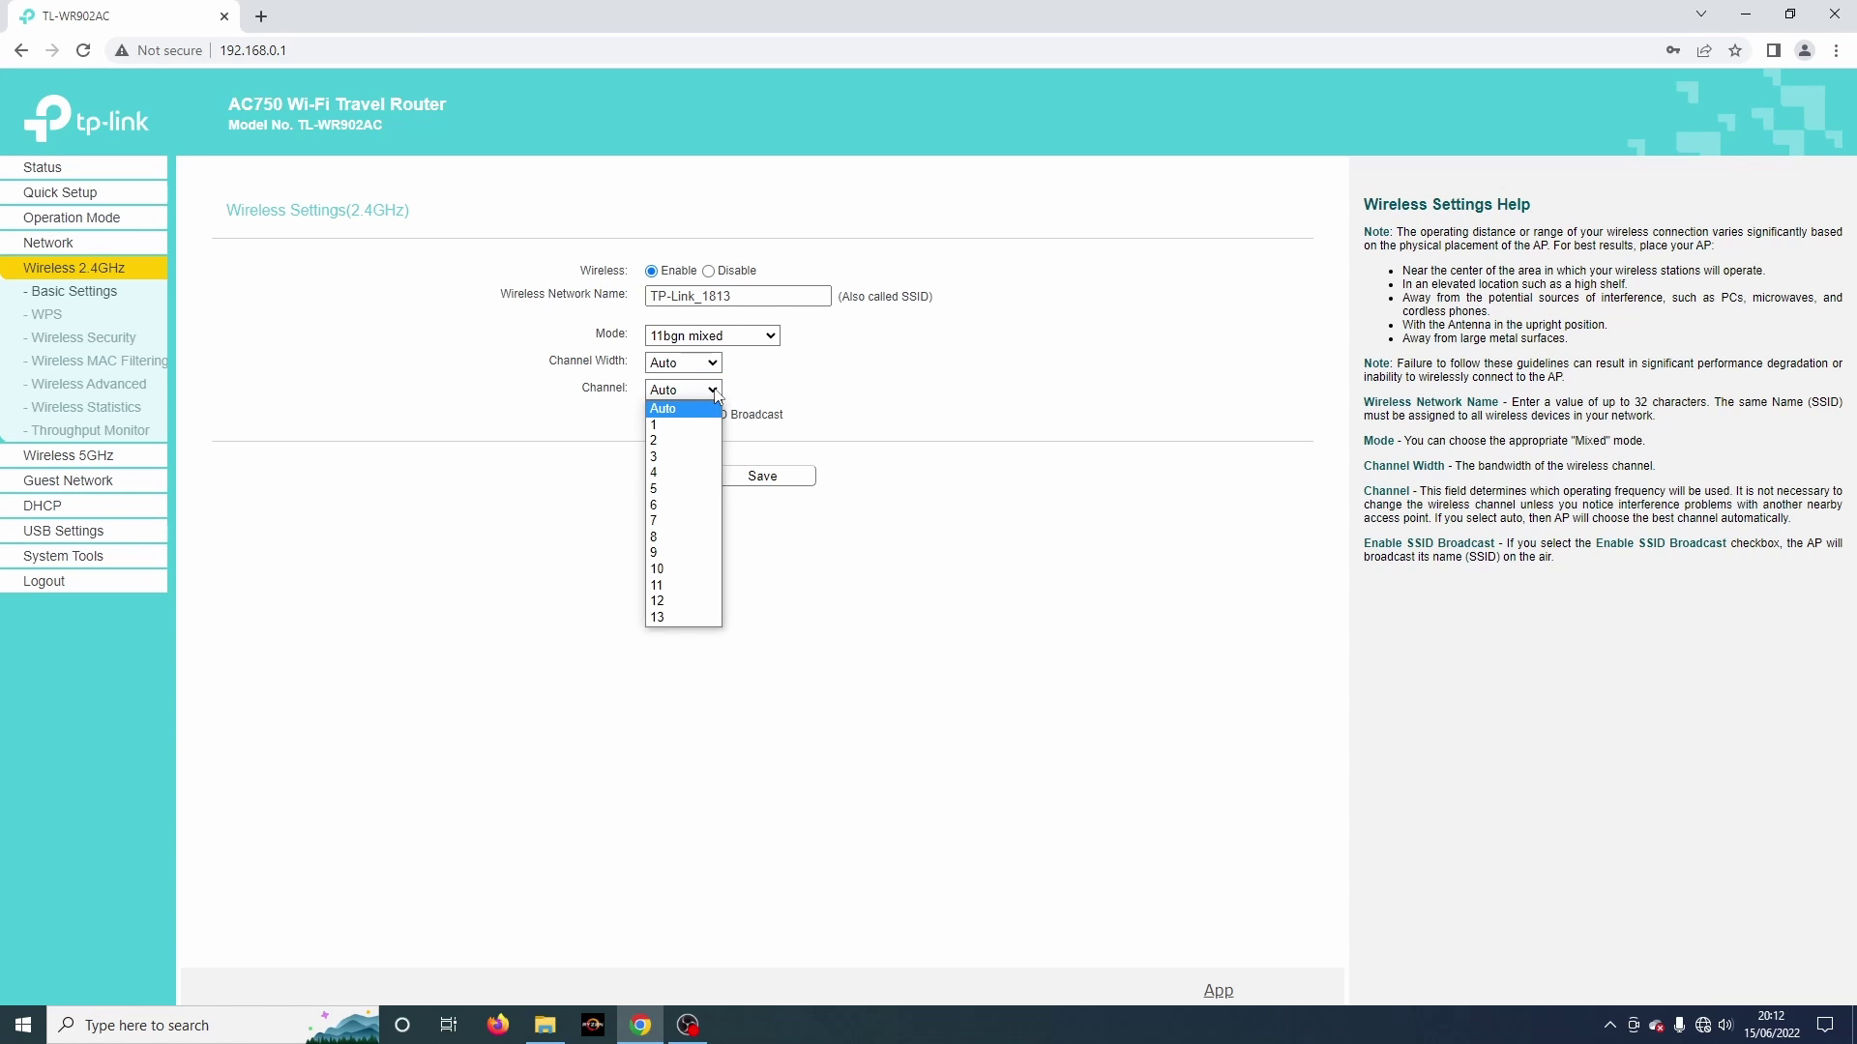
left_click(410, 396)
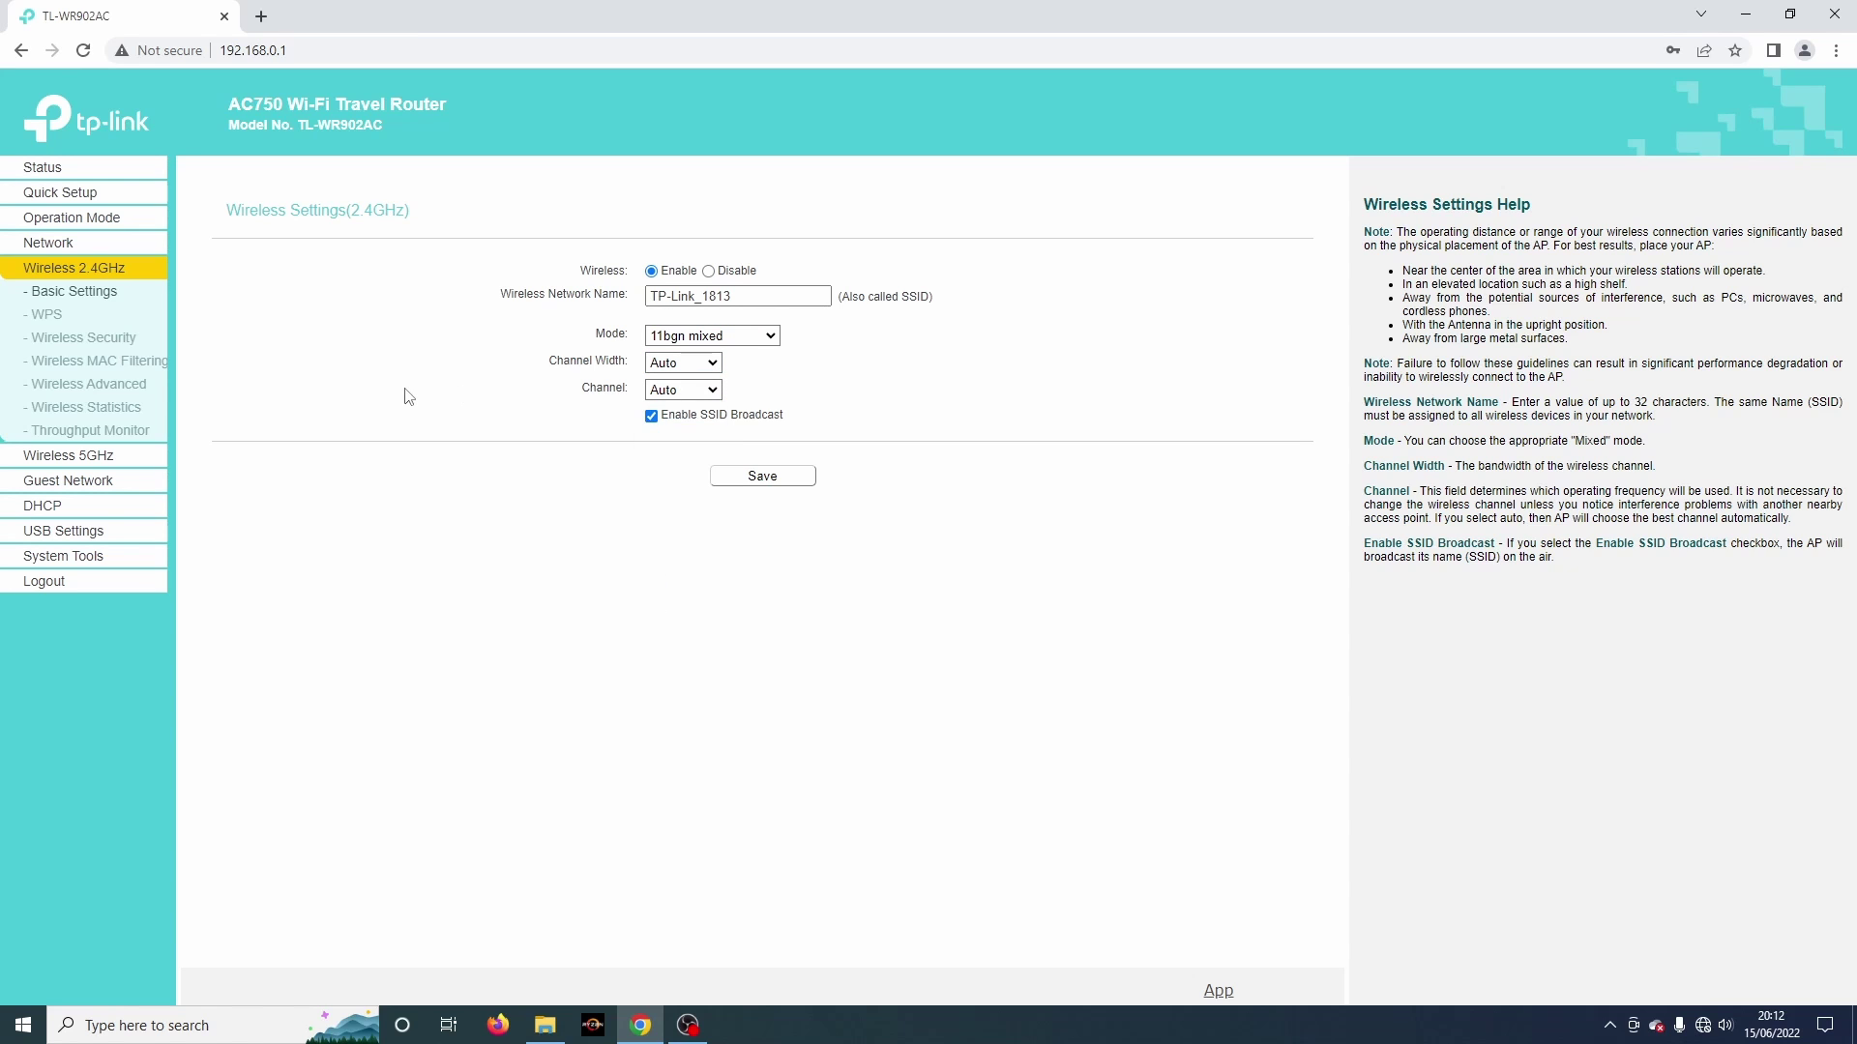
Step: Browse WPS, security, MAC filtering, advanced, station statistics and throughput pages, ending on 5GHz settings
left_click(53, 319)
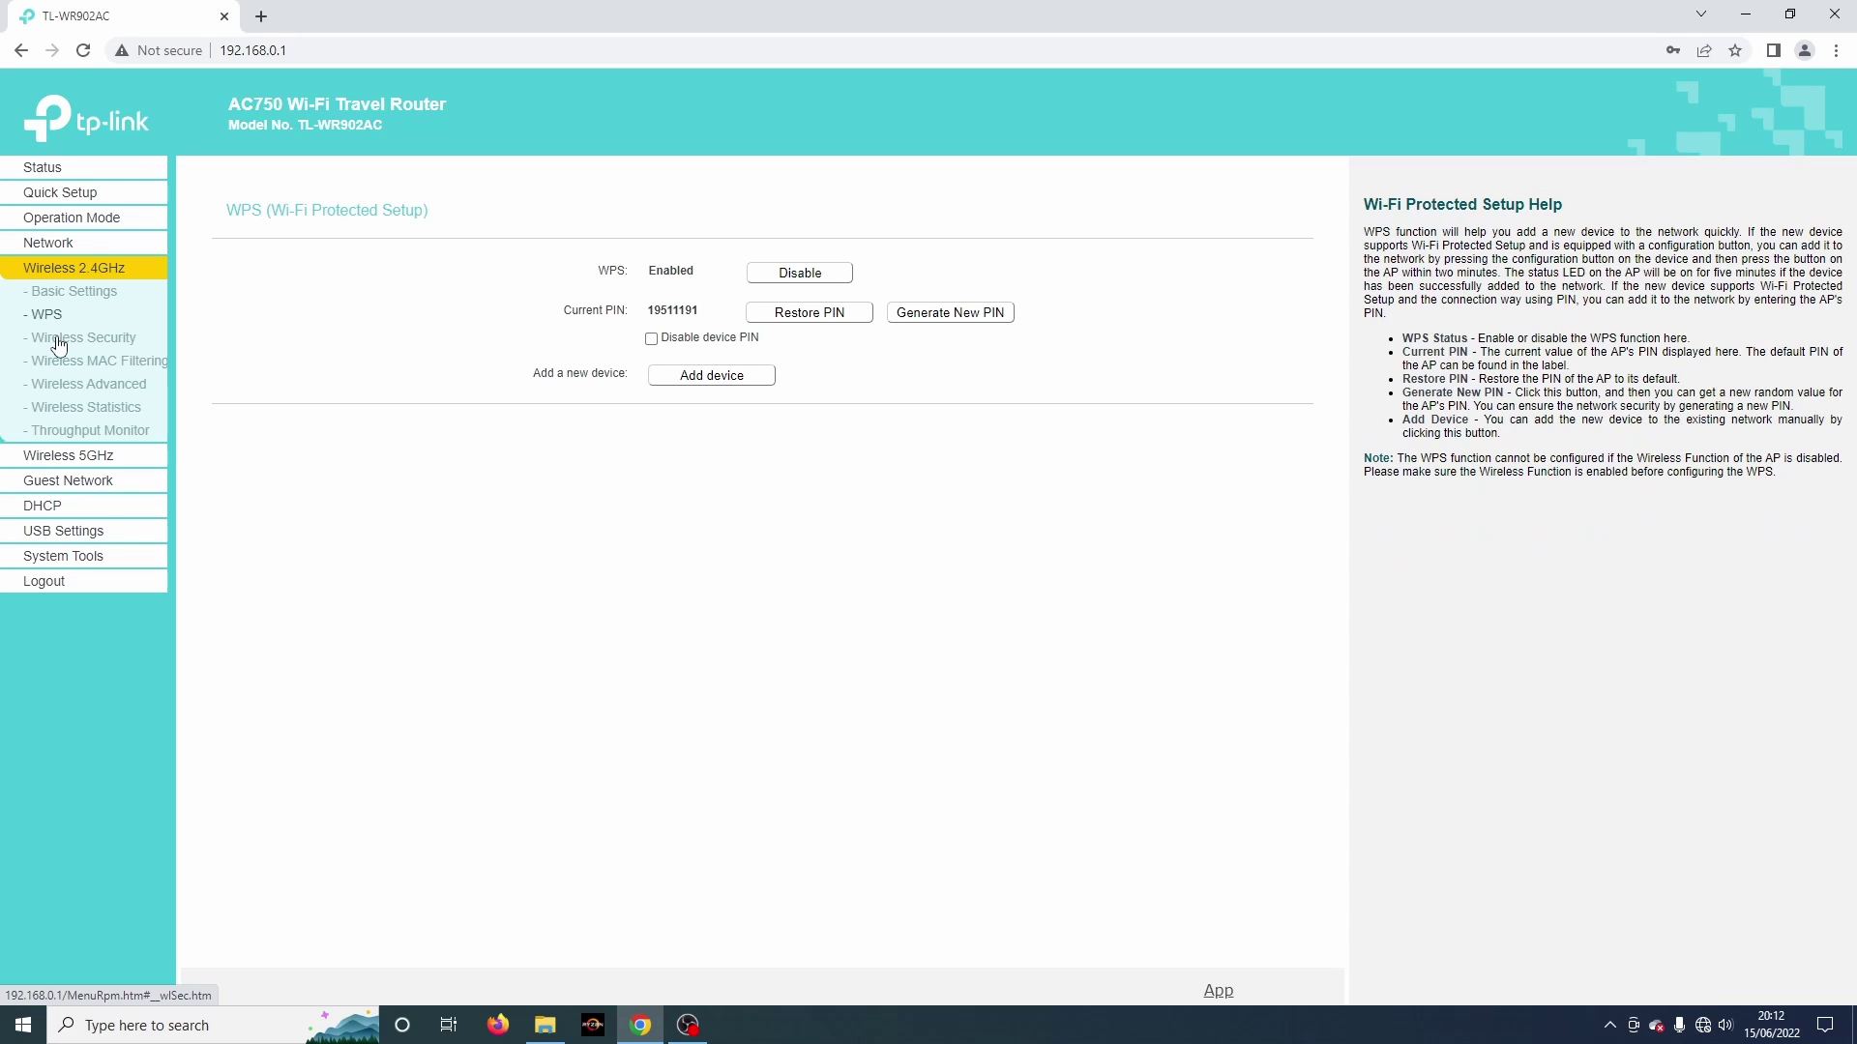
left_click(59, 341)
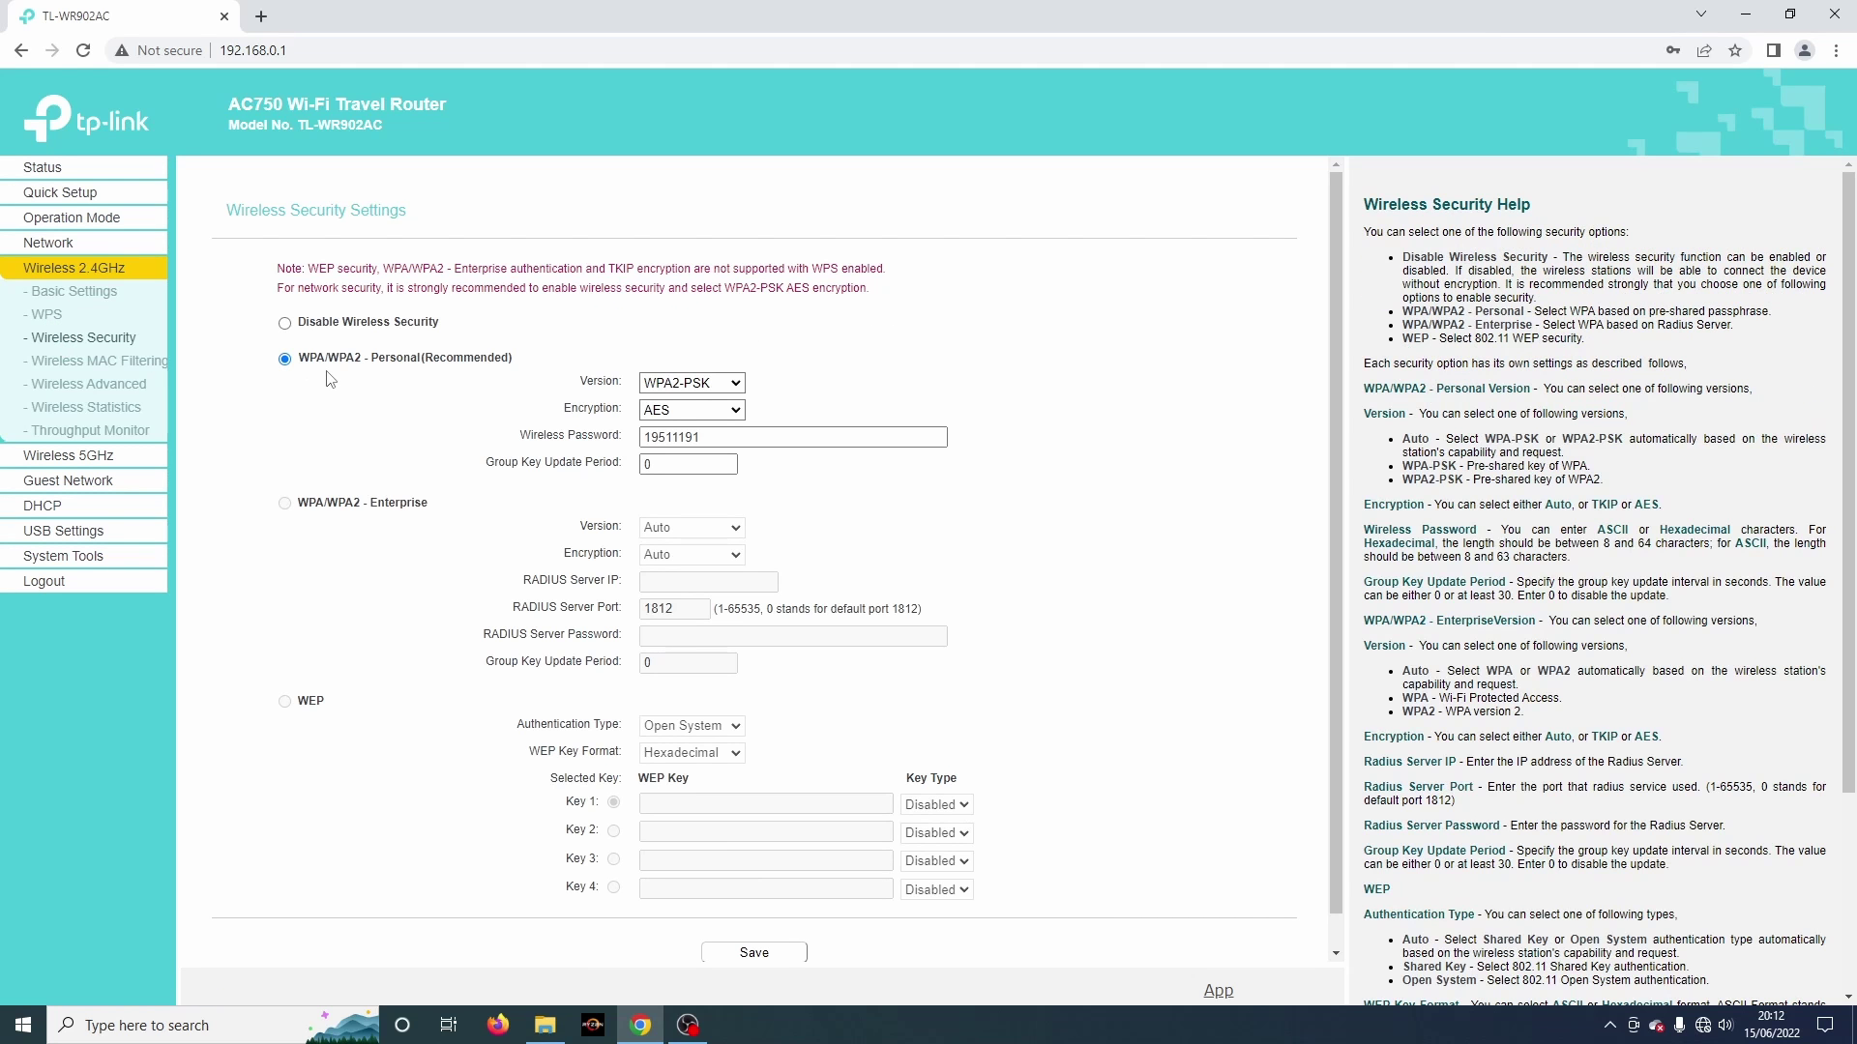
left_click(64, 364)
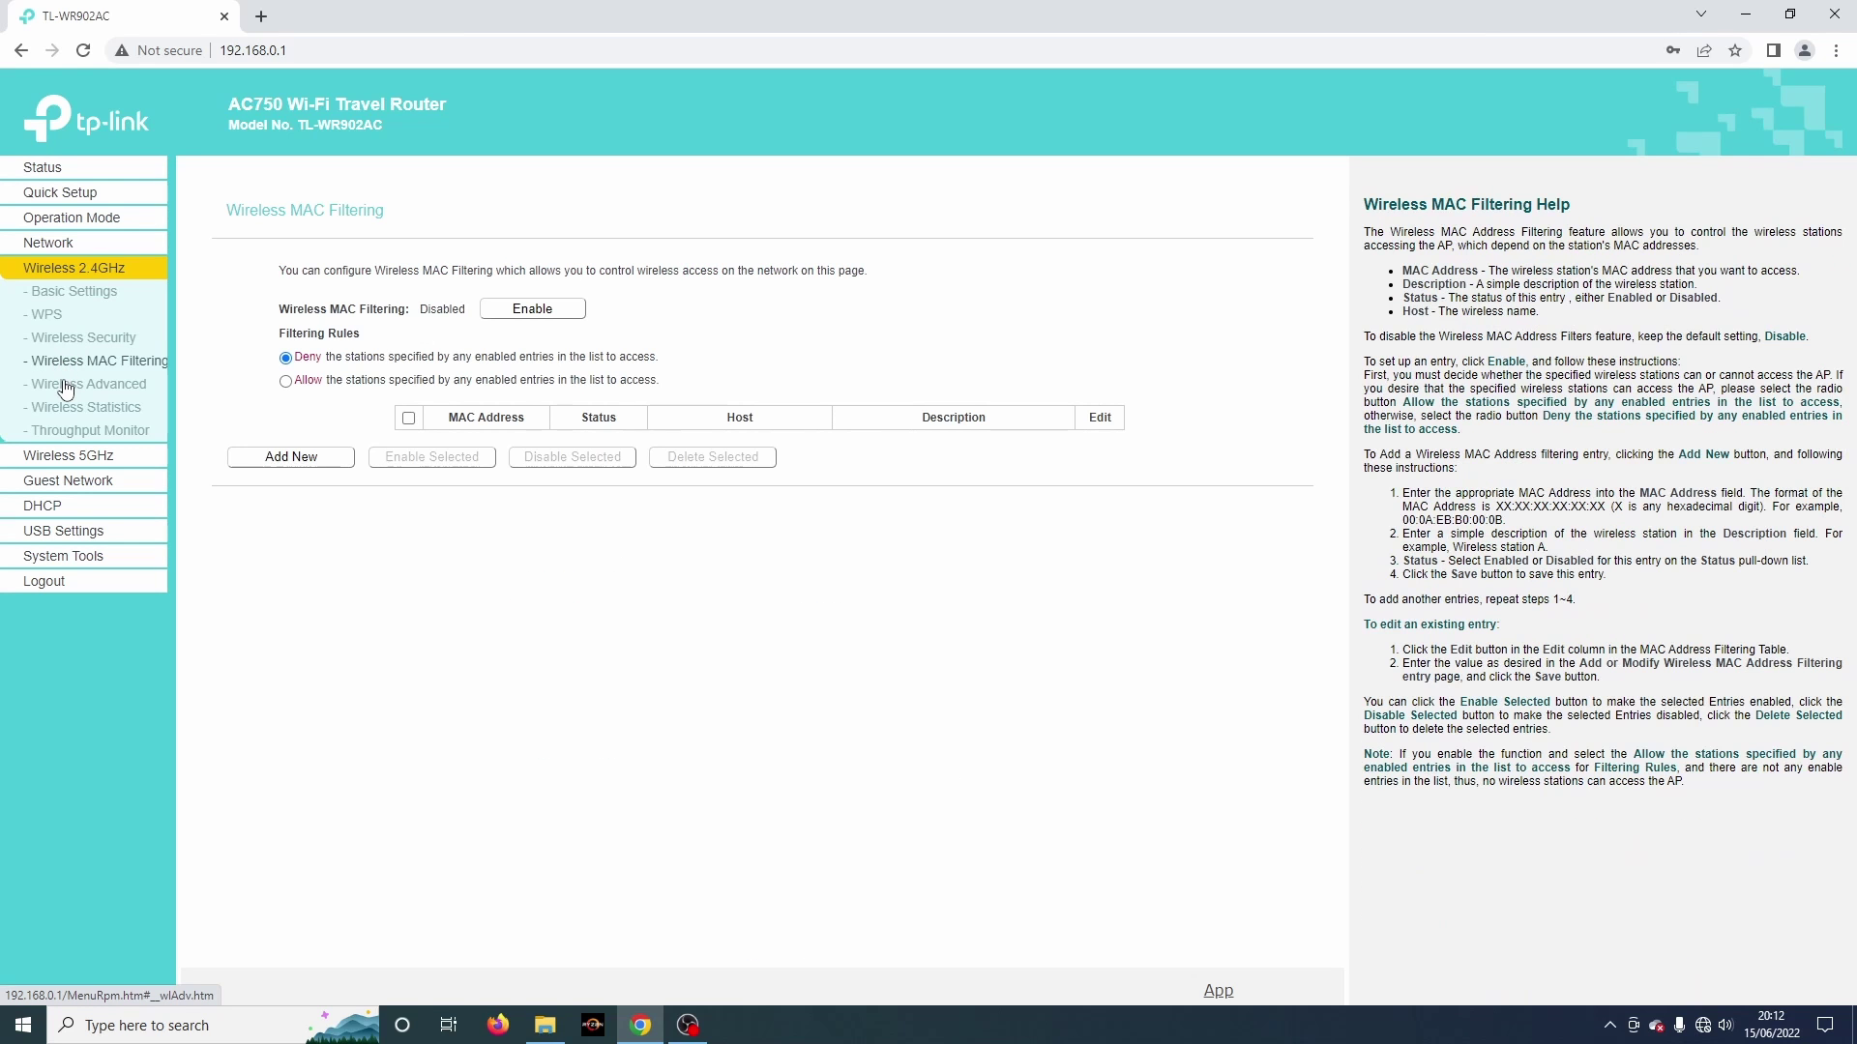
left_click(66, 387)
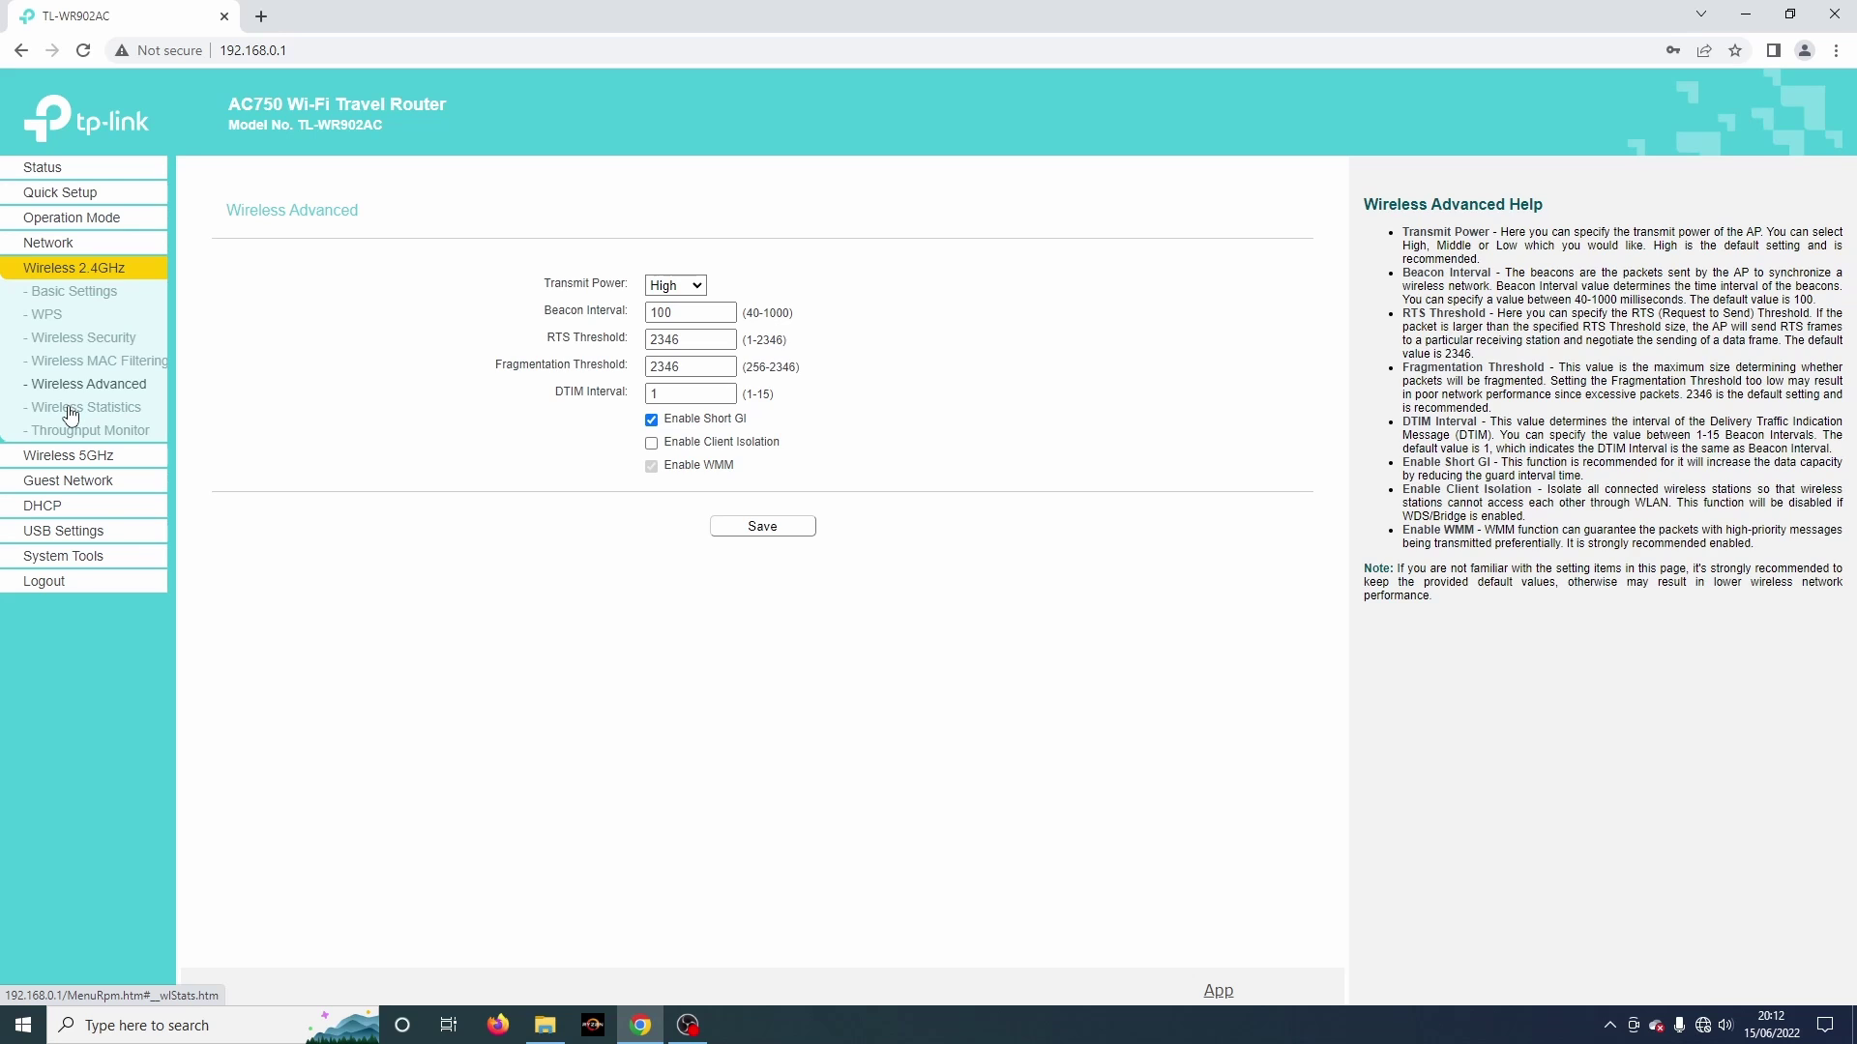
left_click(70, 408)
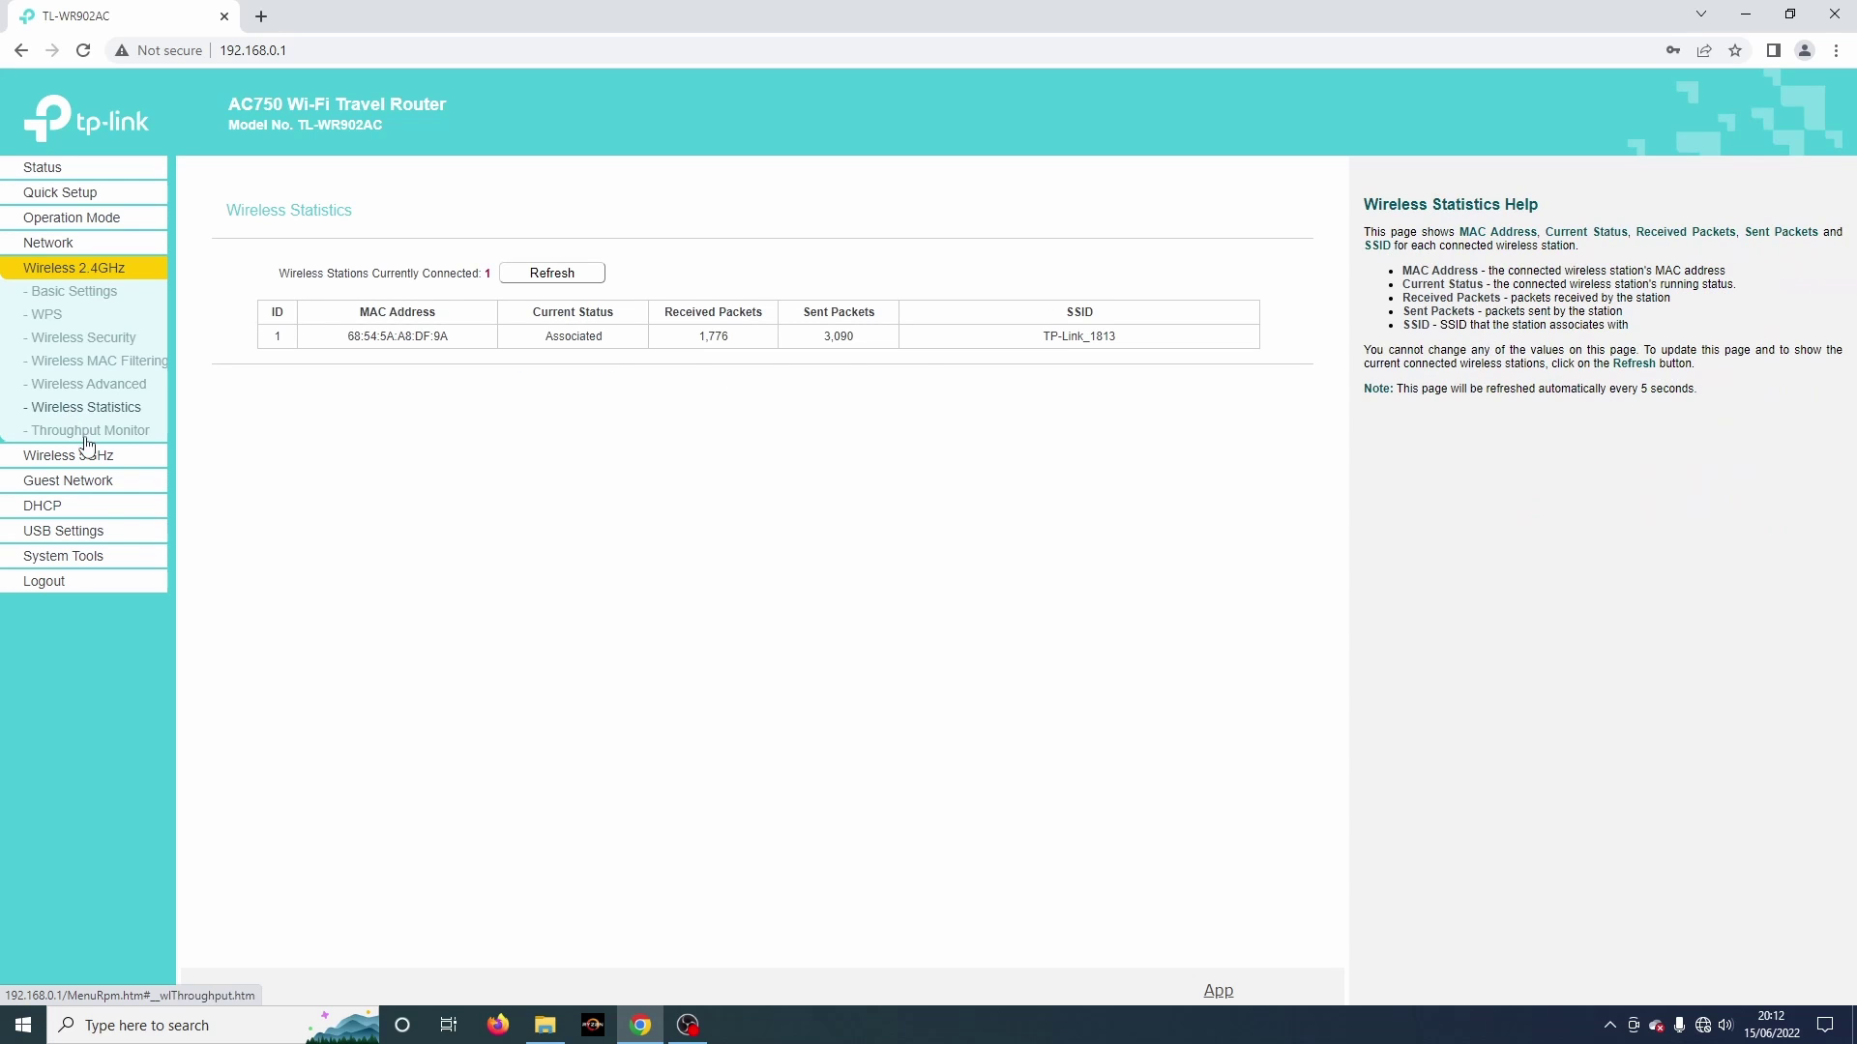
left_click(103, 432)
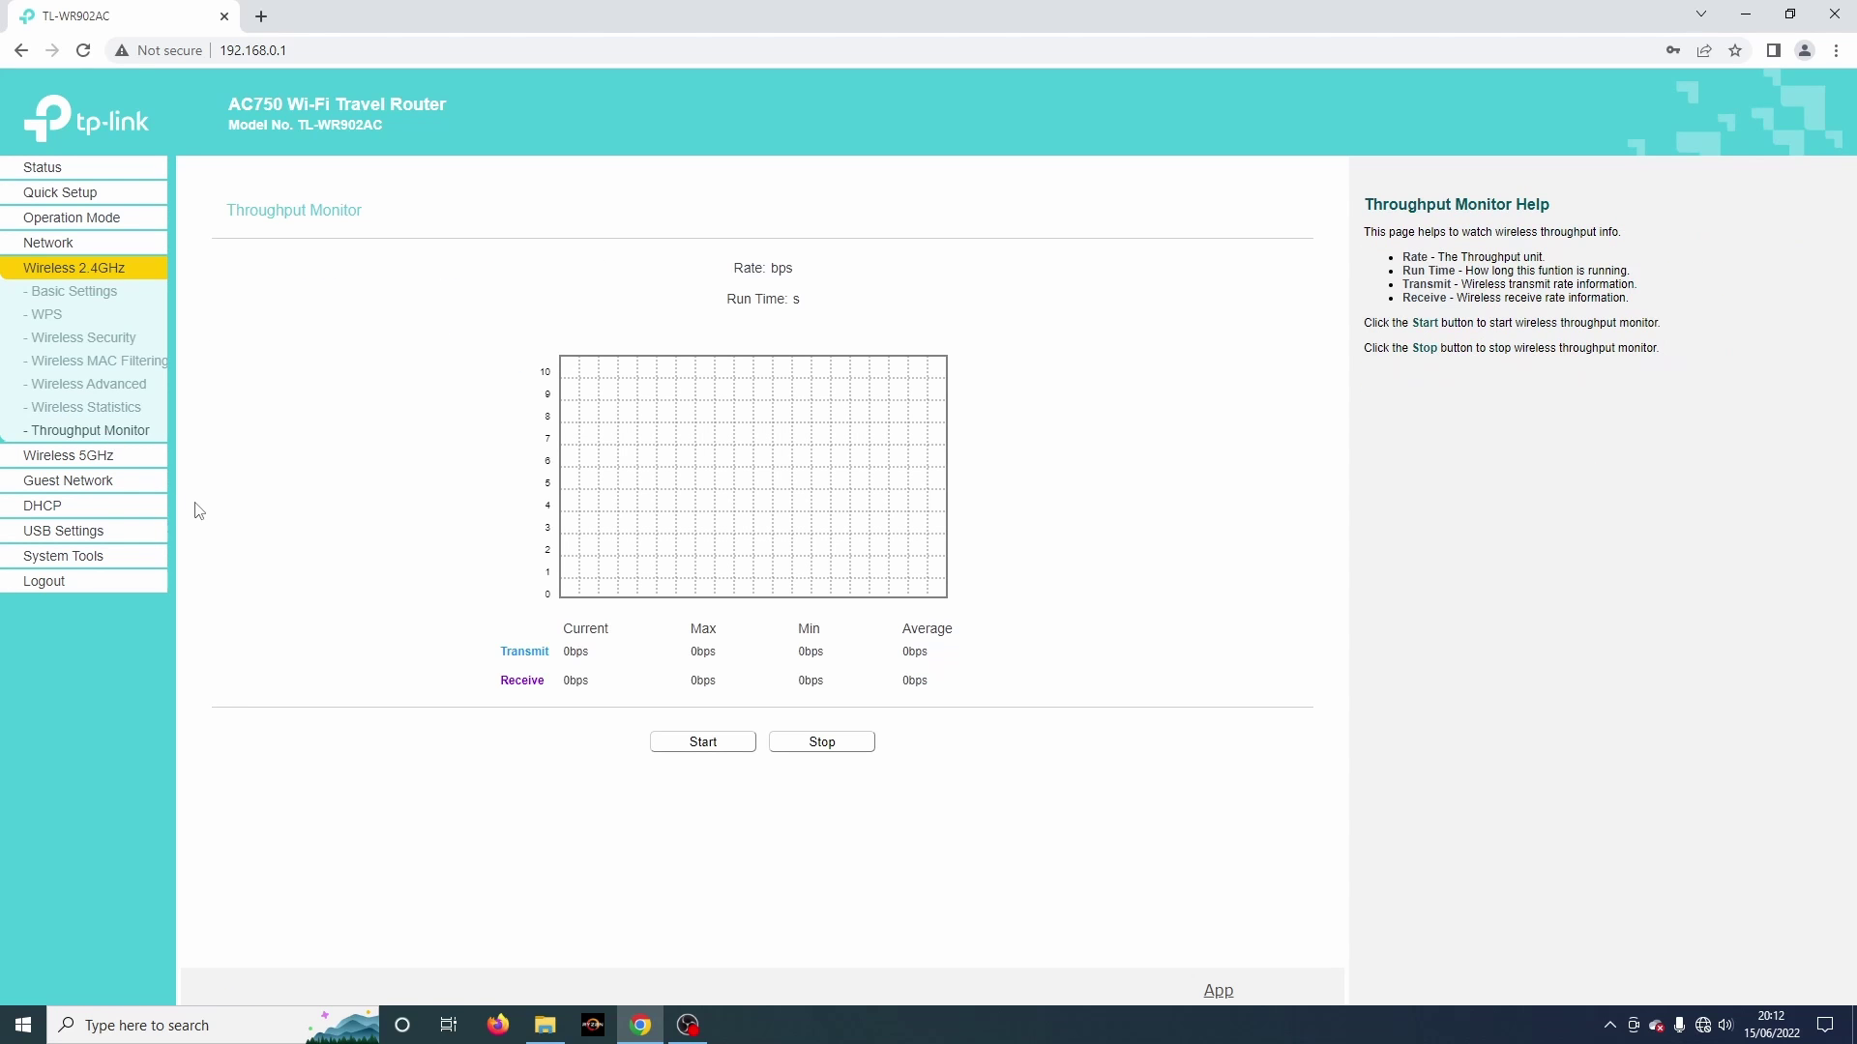
left_click(95, 458)
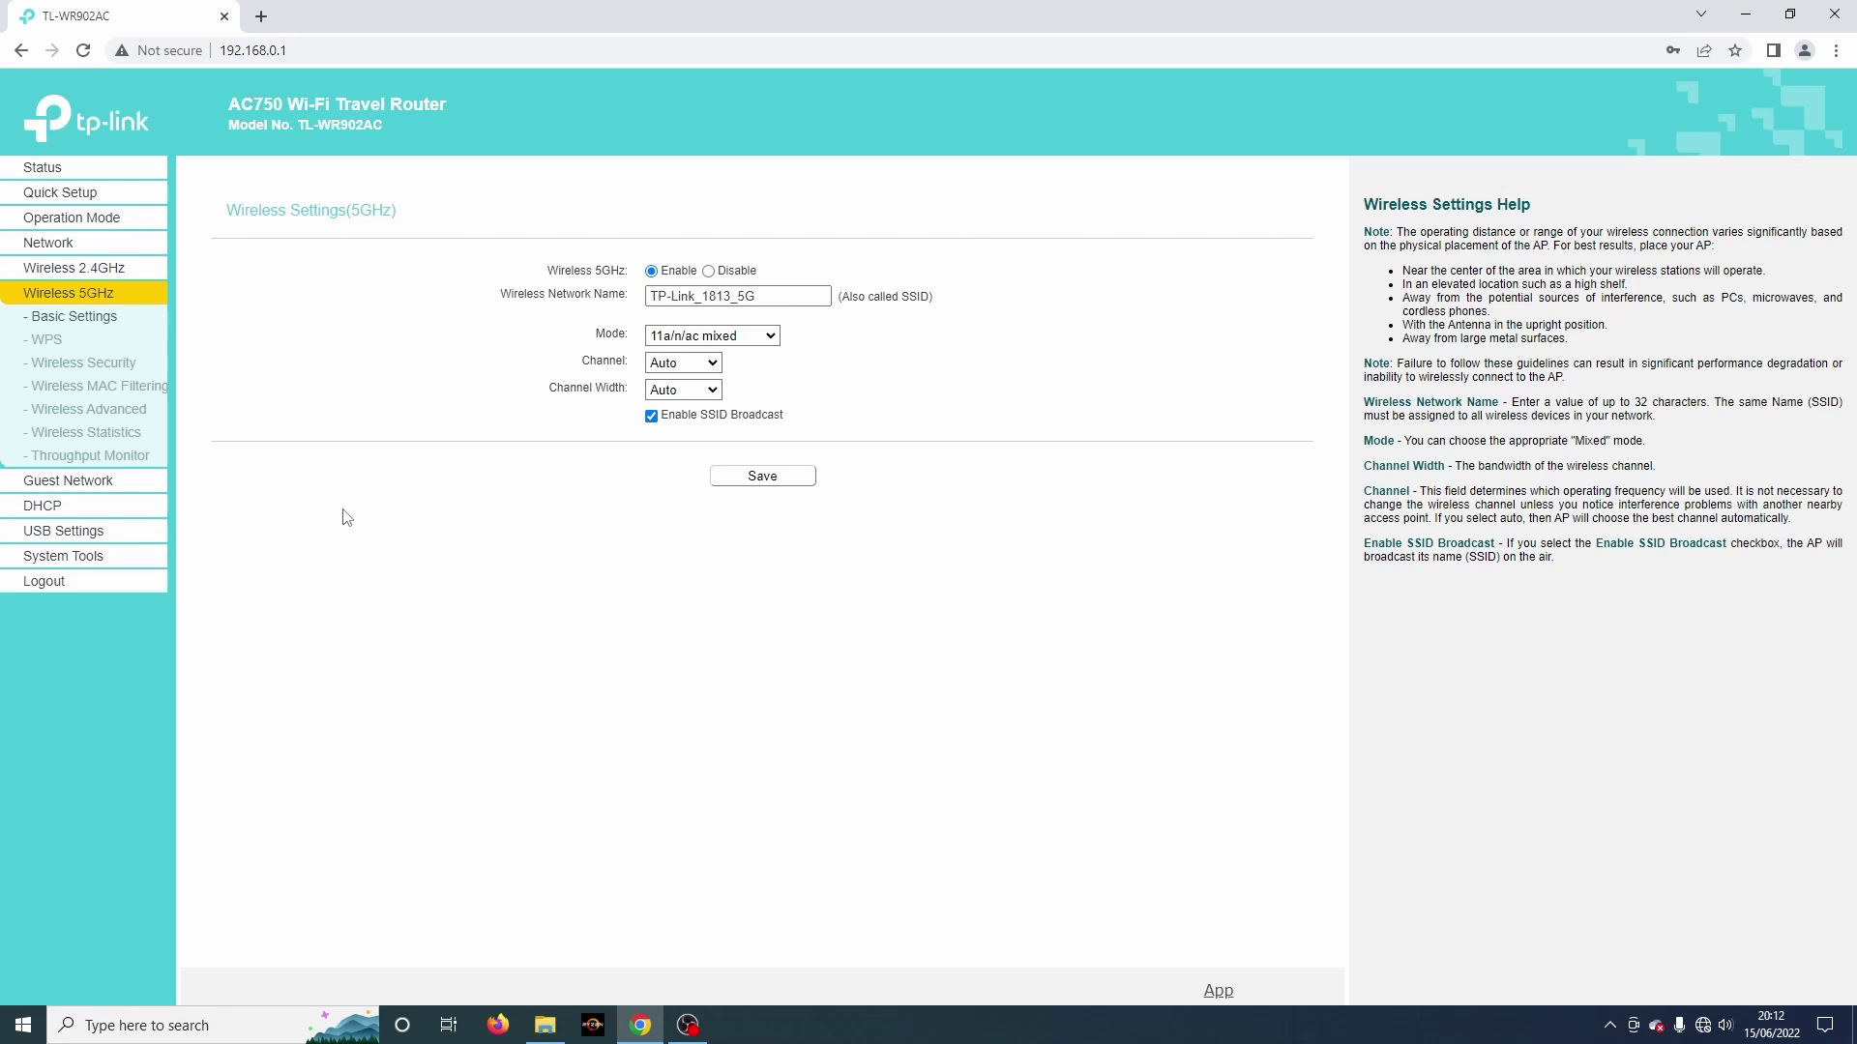
Step: Show the Guest Network page for the disabled TP-Link_Guest_1813 network with 32 max guests
left_click(82, 483)
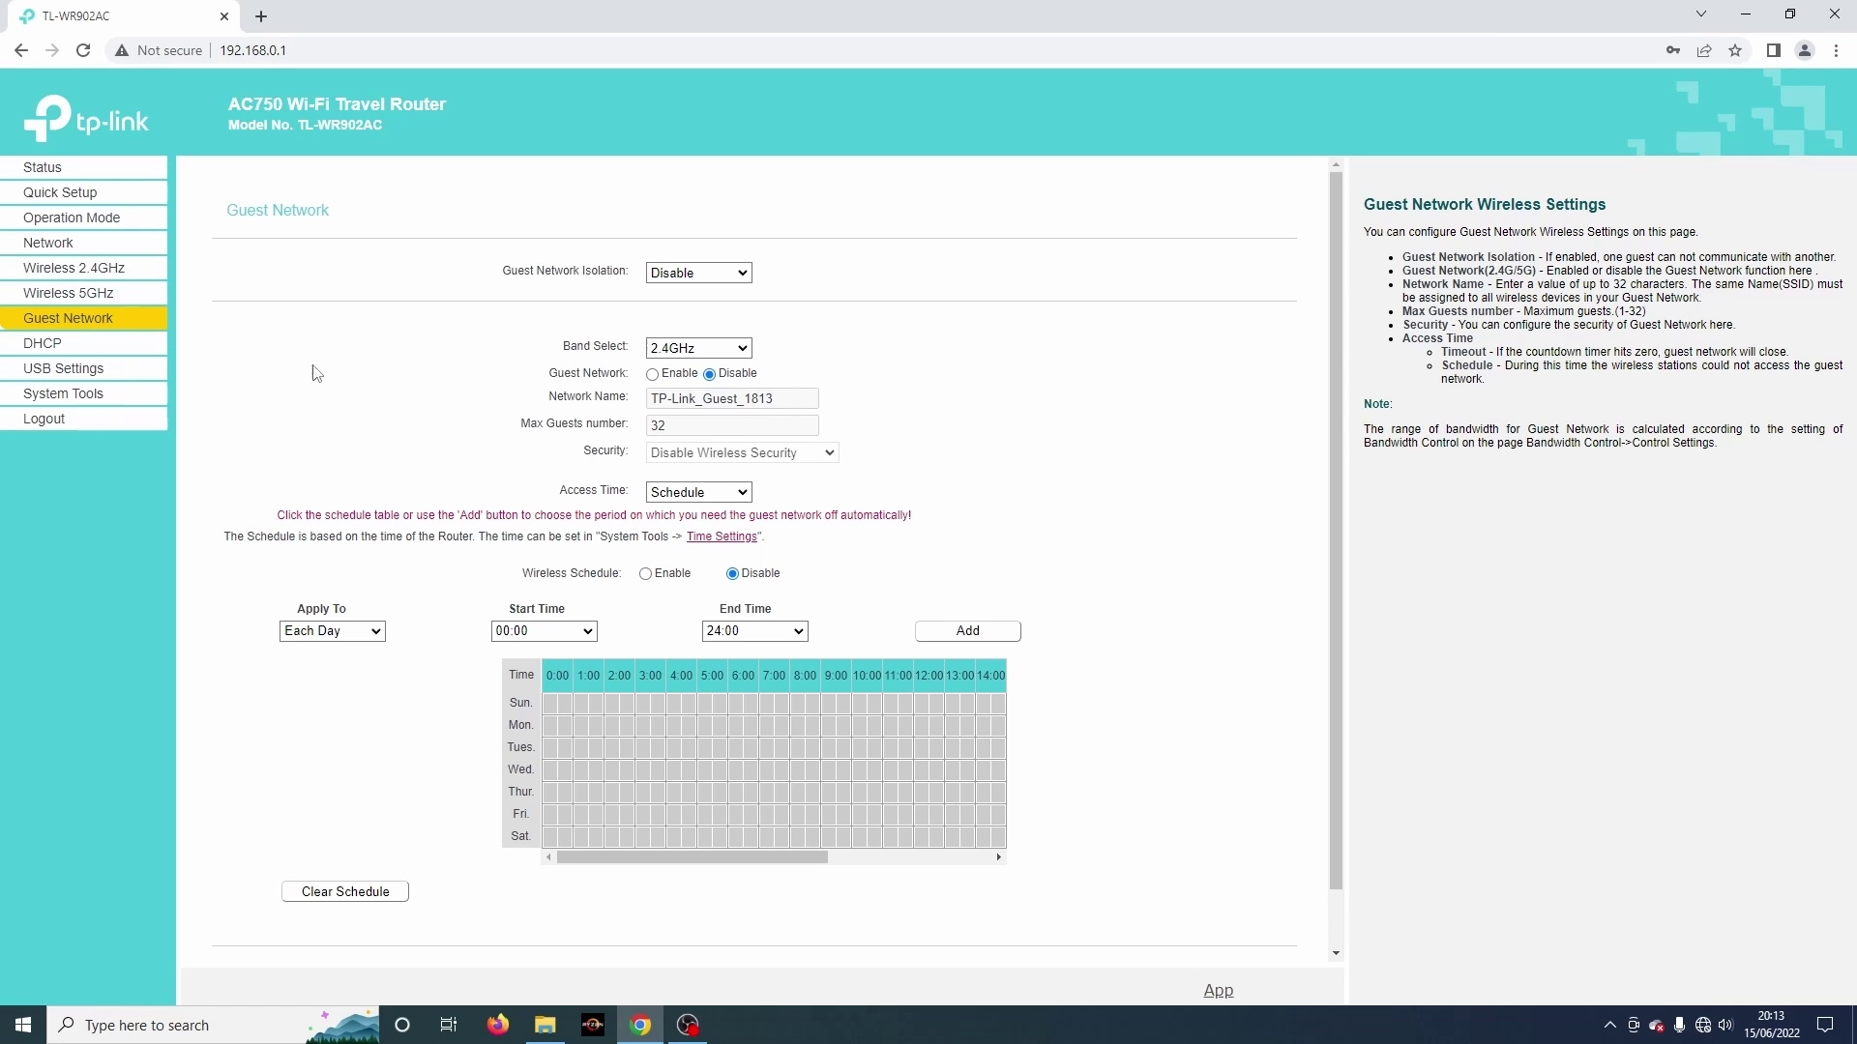
Step: Show DHCP Settings with the 192.168.0.100–192.168.0.199 pool and 1-minute lease
left_click(60, 345)
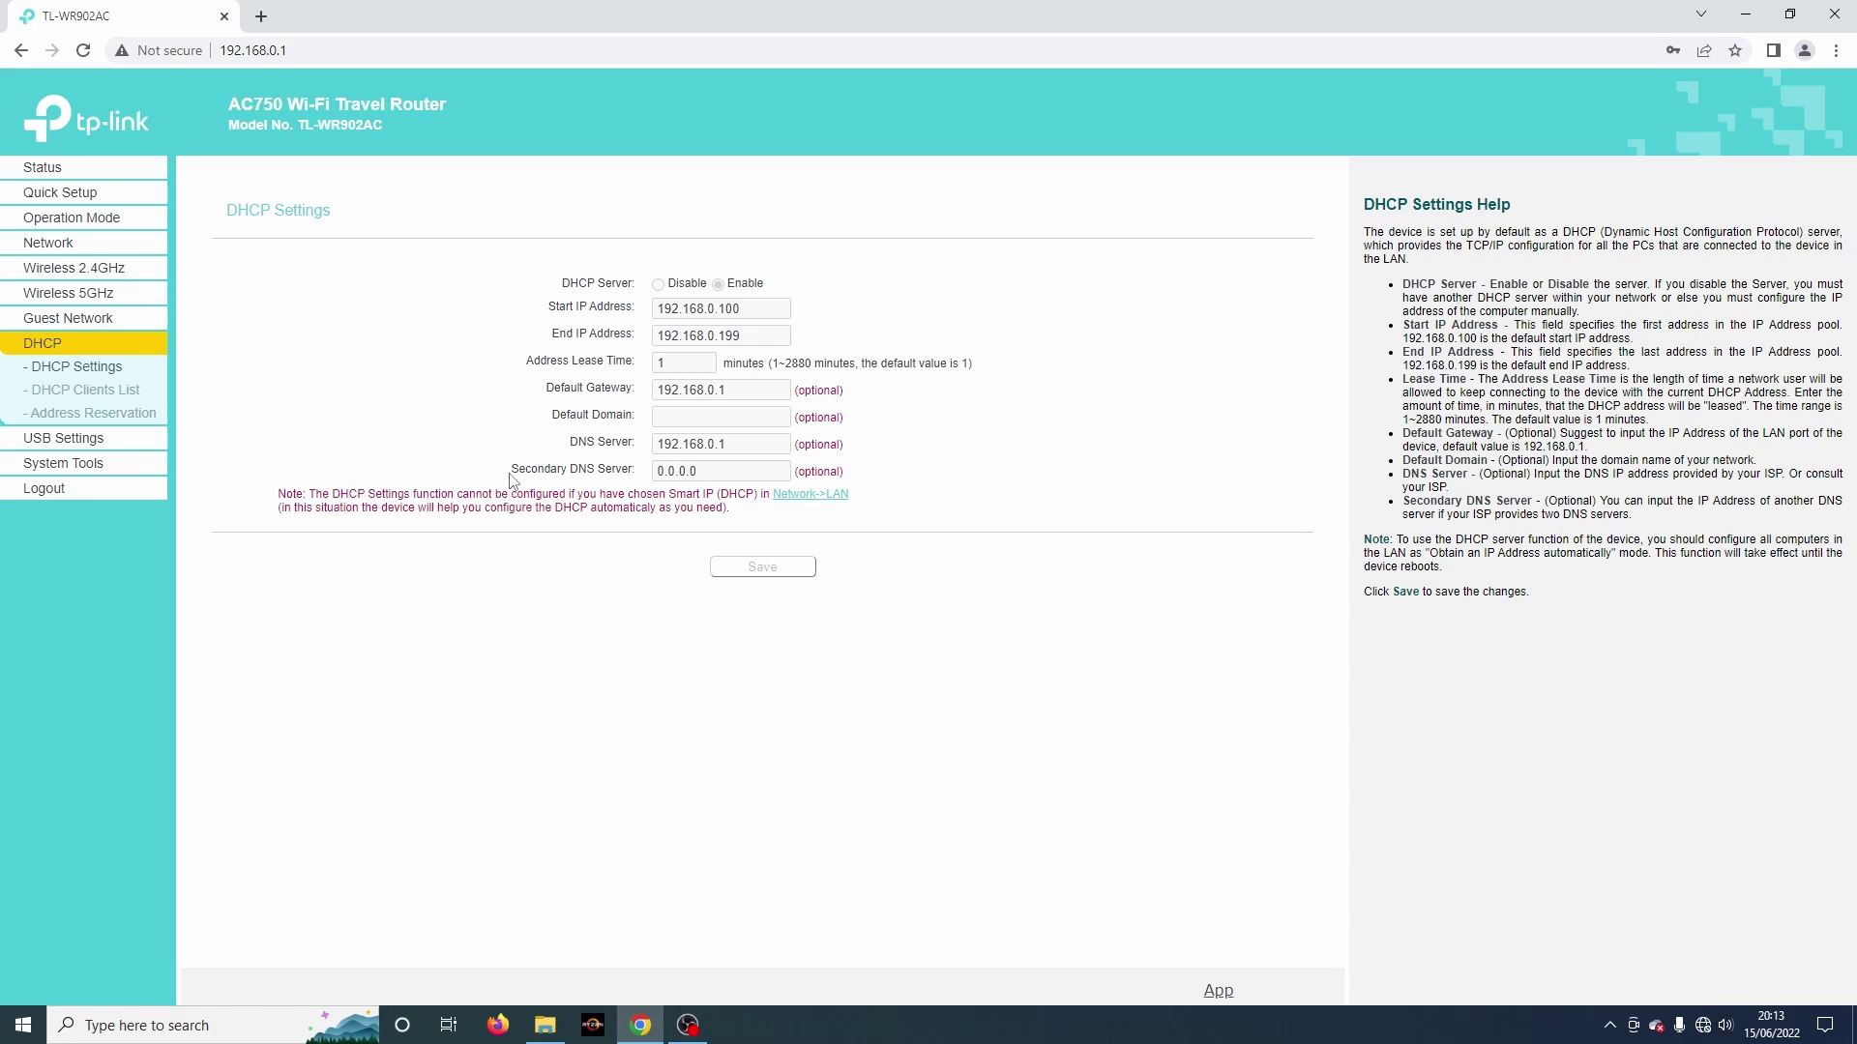
Step: Check the DHCP clients list and address reservations, then view USB Mass Storage showing disconnected
left_click(100, 394)
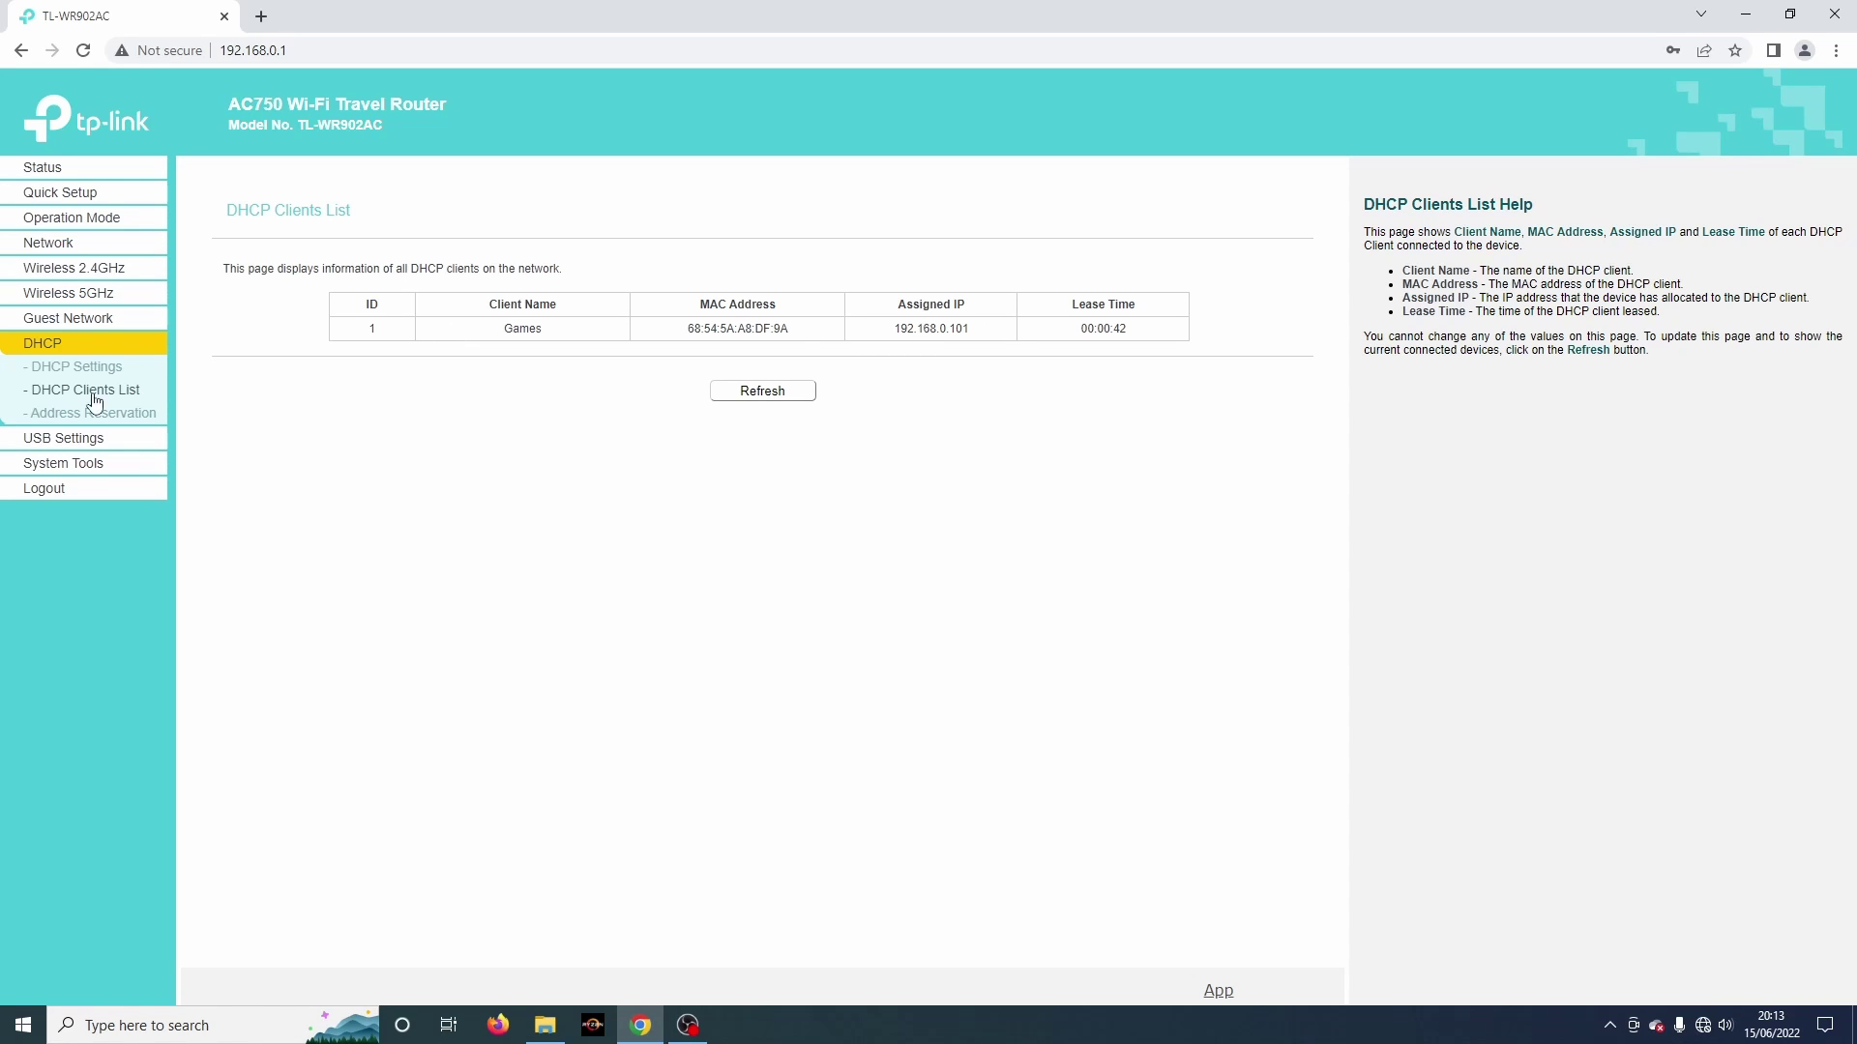
left_click(45, 416)
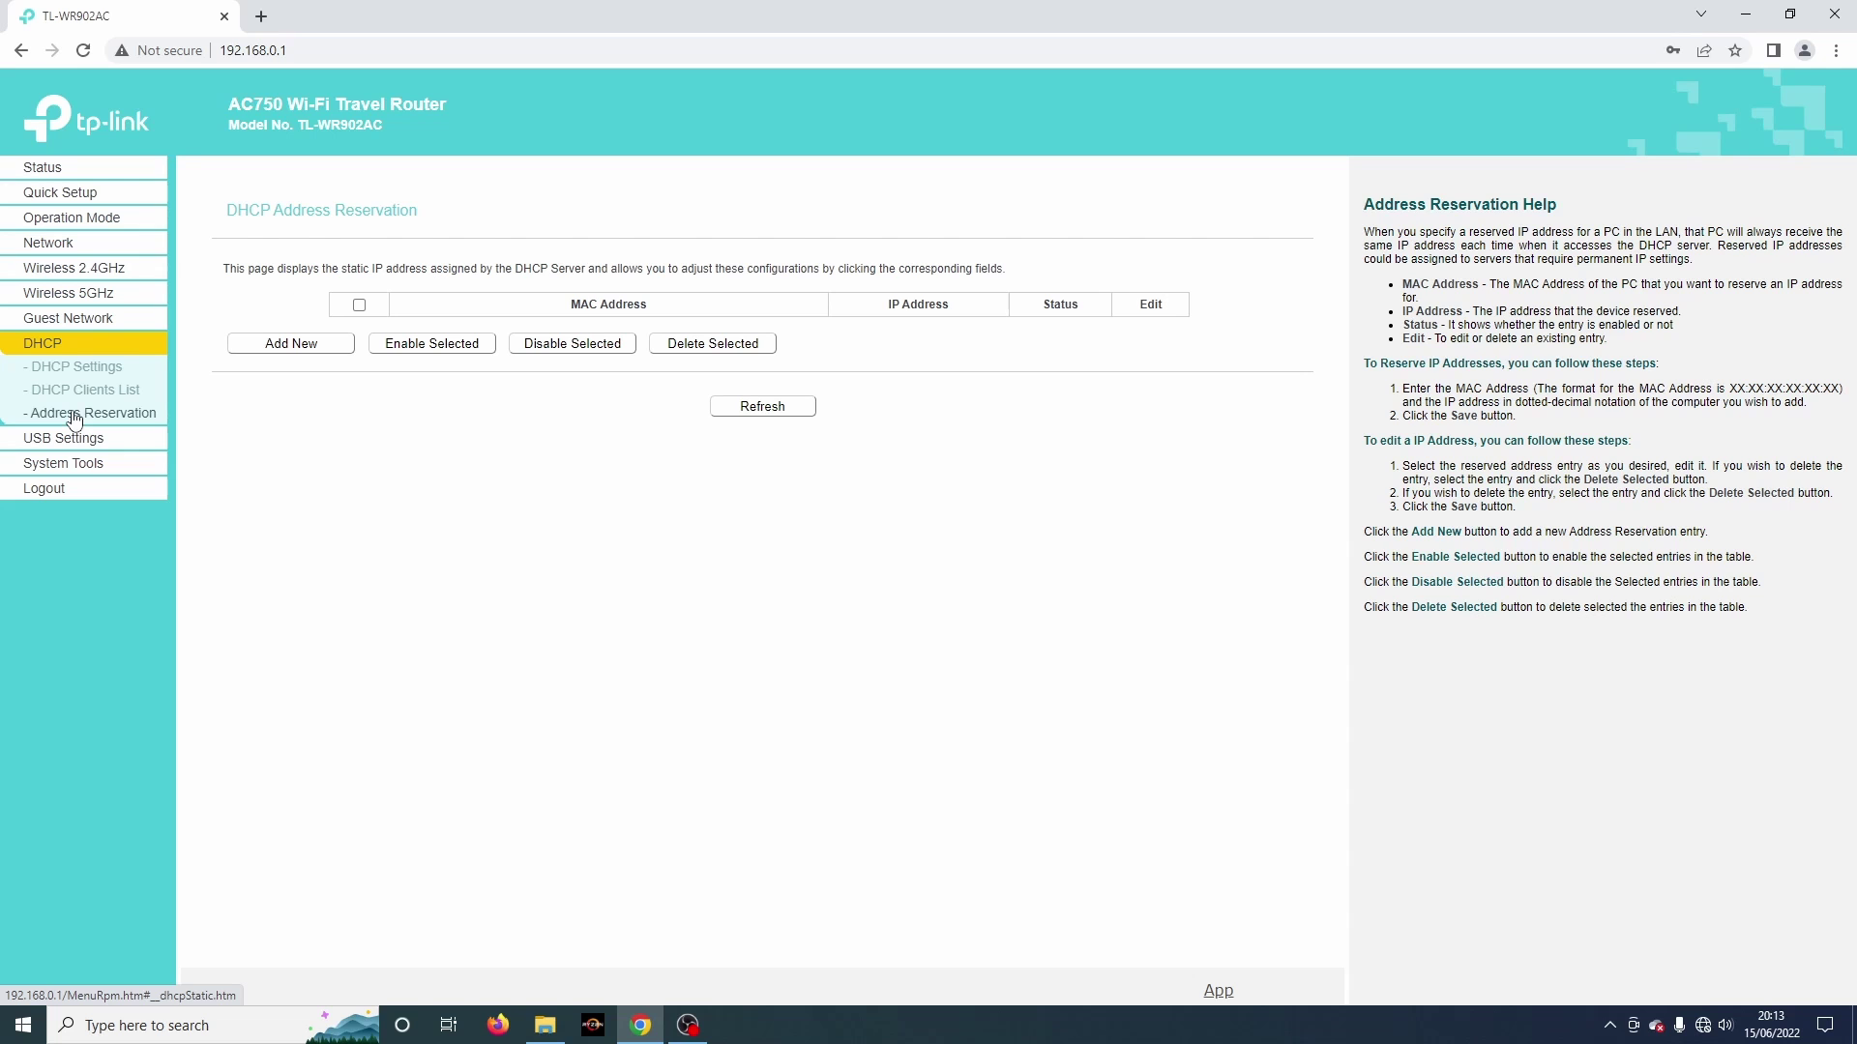
left_click(75, 442)
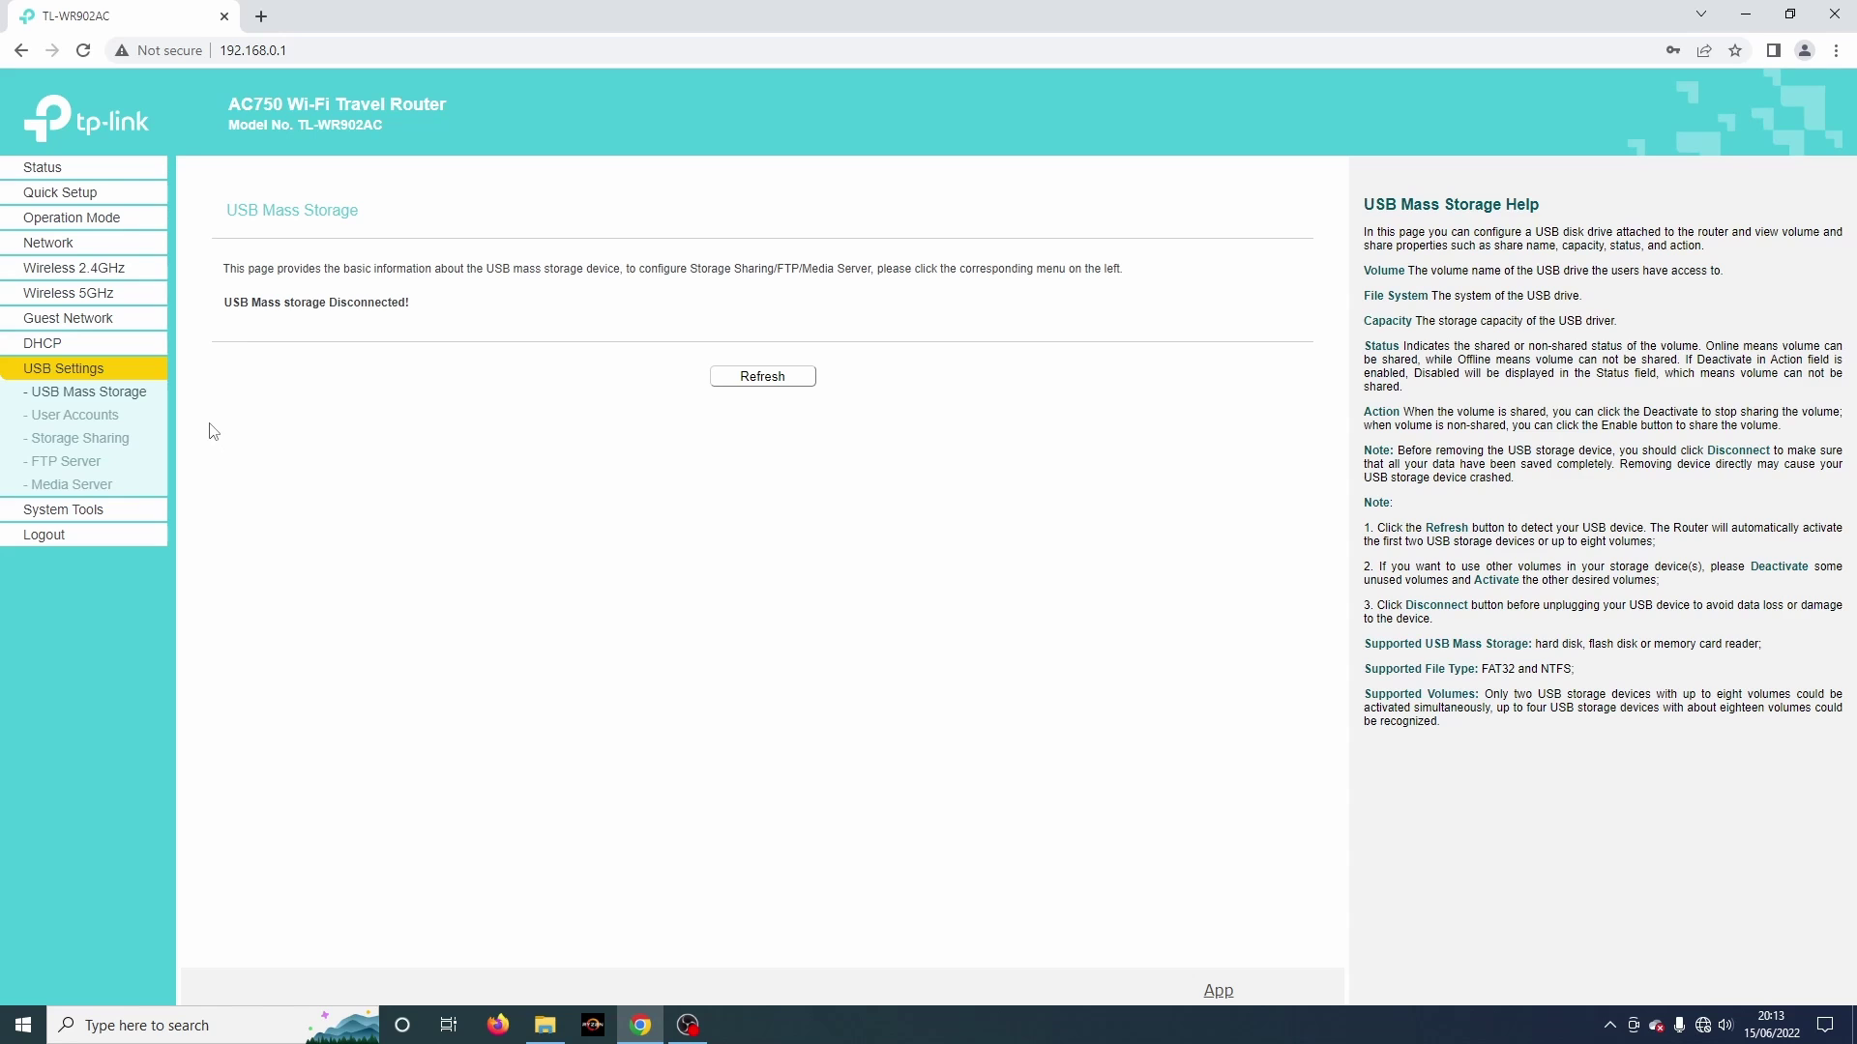
Step: Look through USB user accounts, storage sharing, FTP and media server pages, ending on Time Settings
left_click(84, 419)
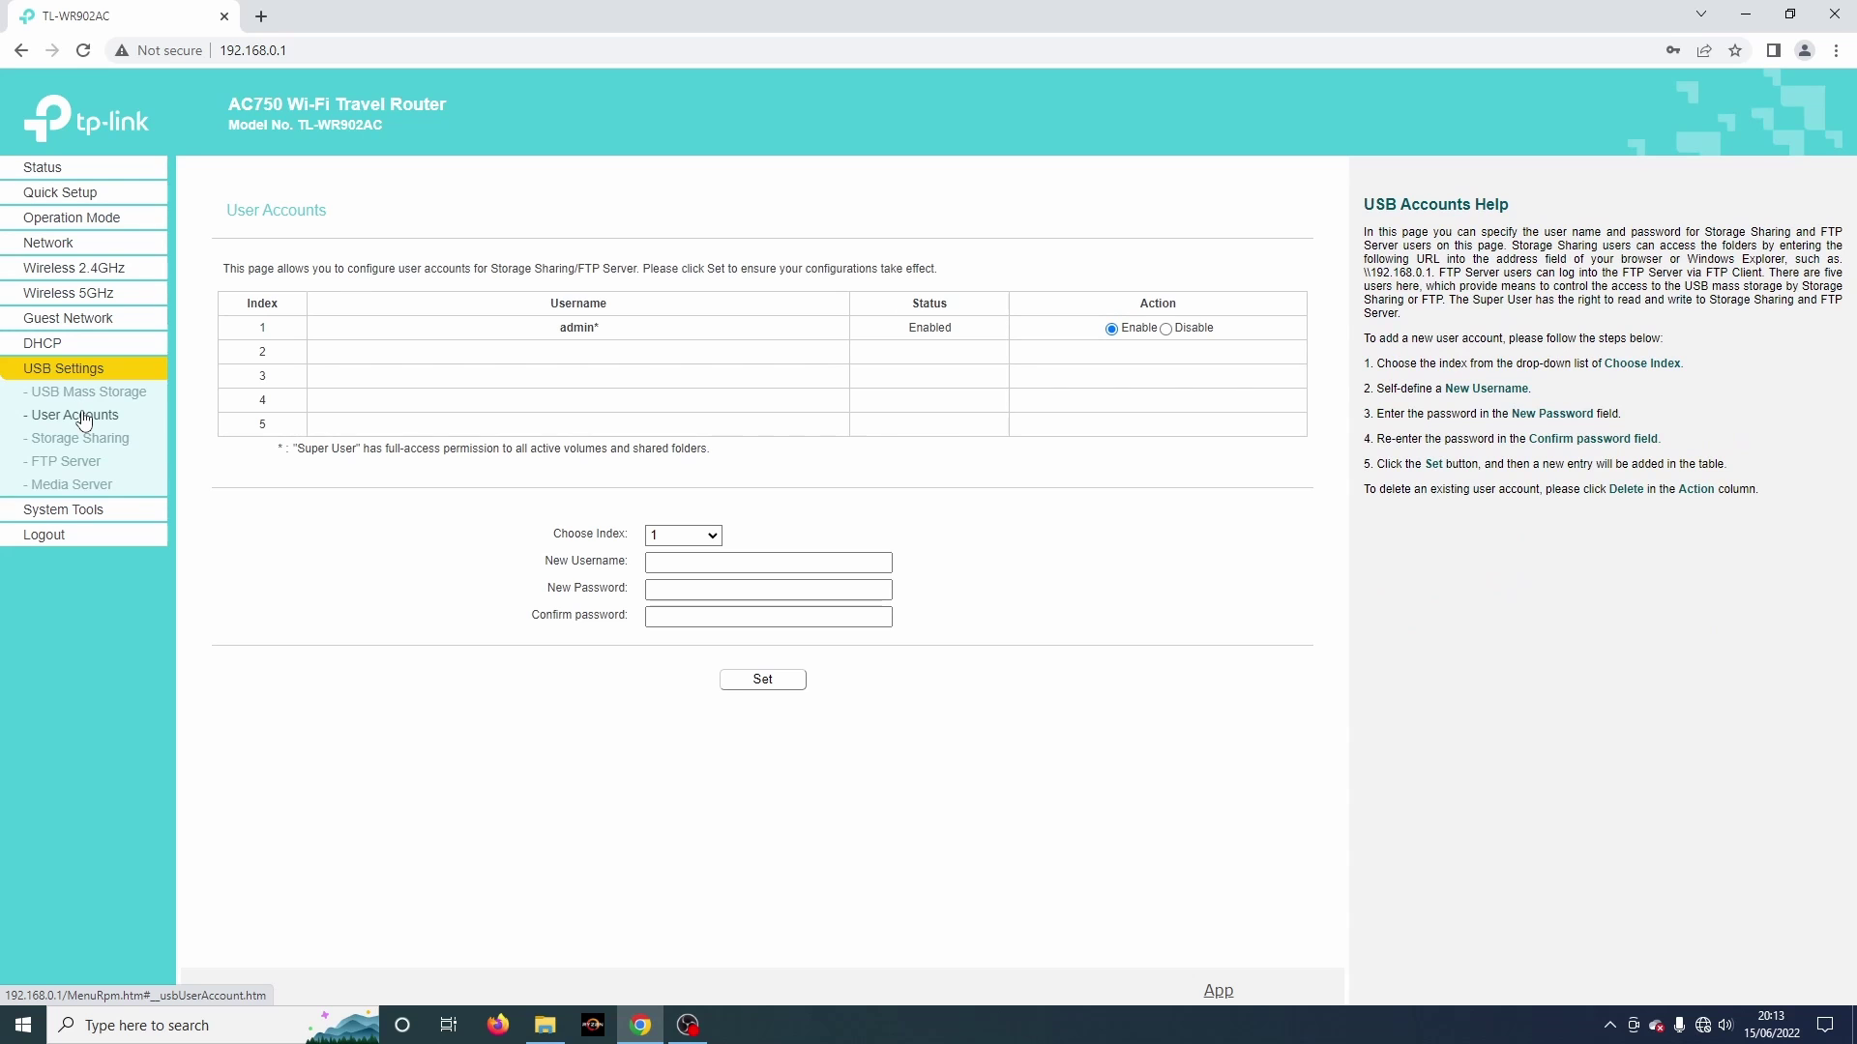
left_click(112, 443)
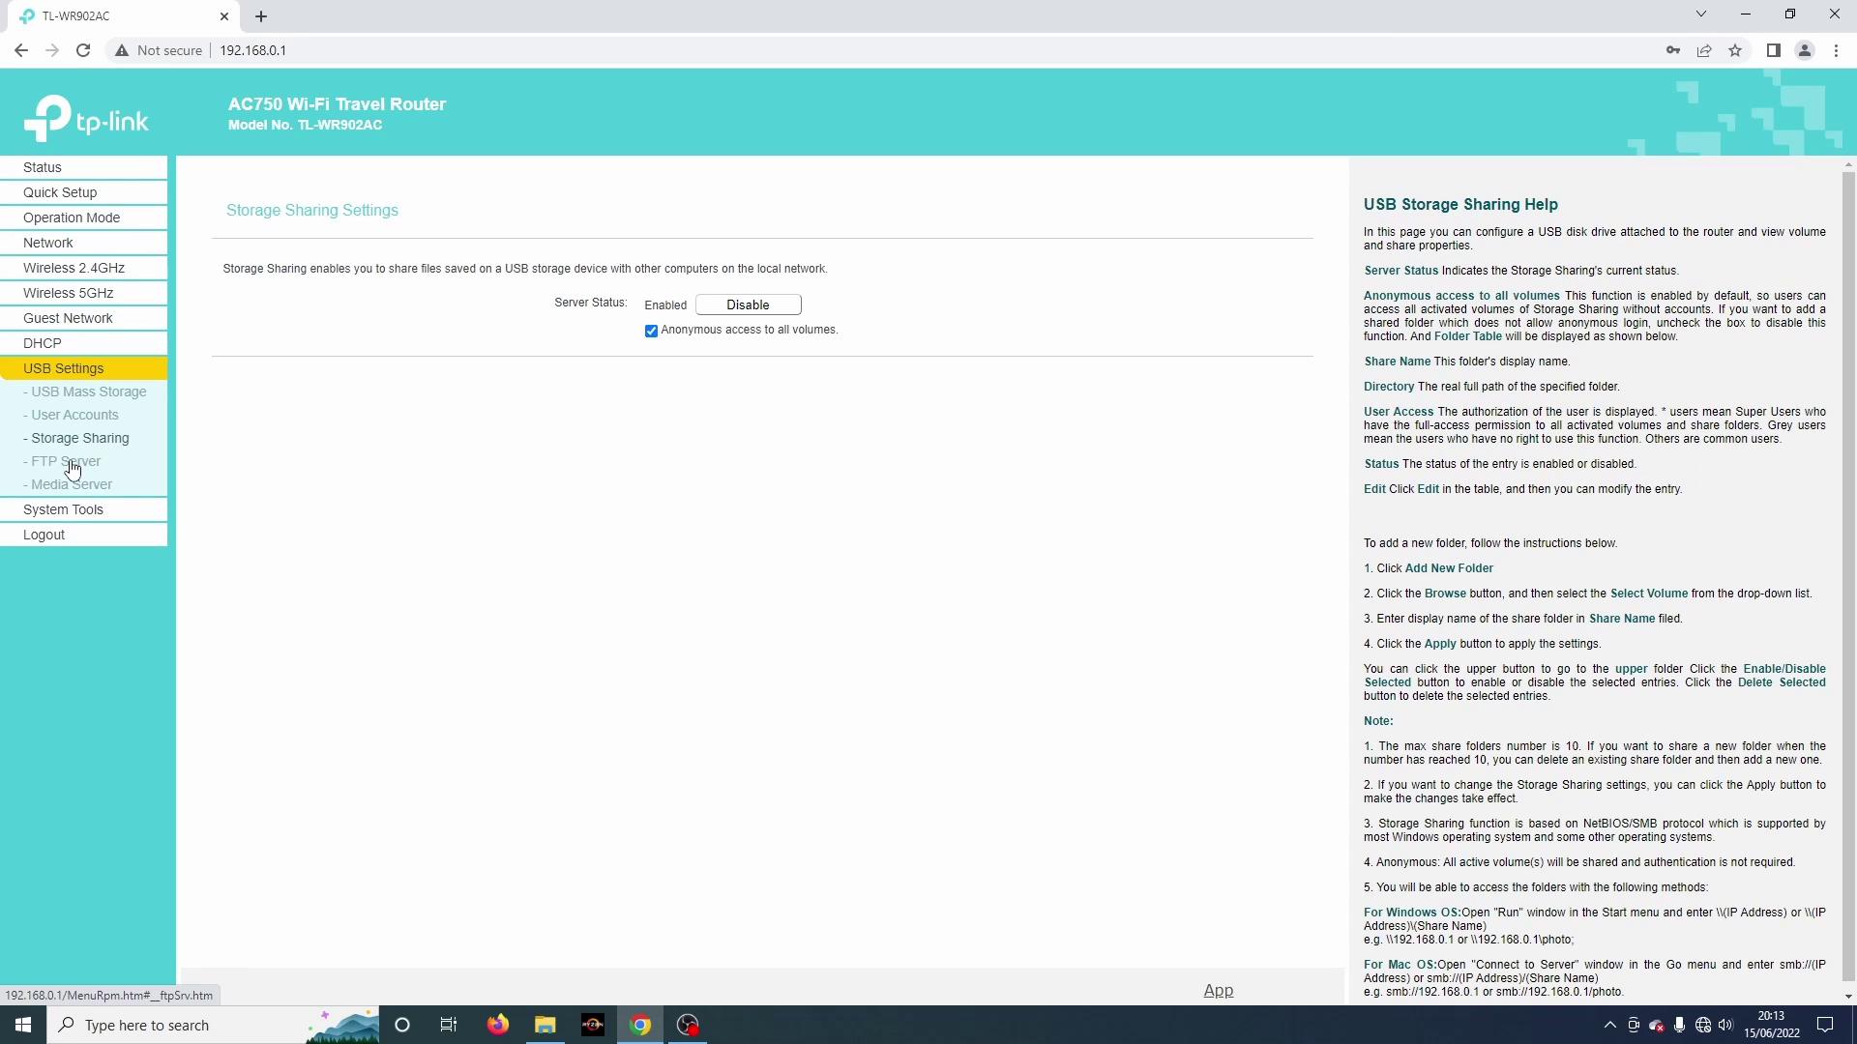
left_click(70, 466)
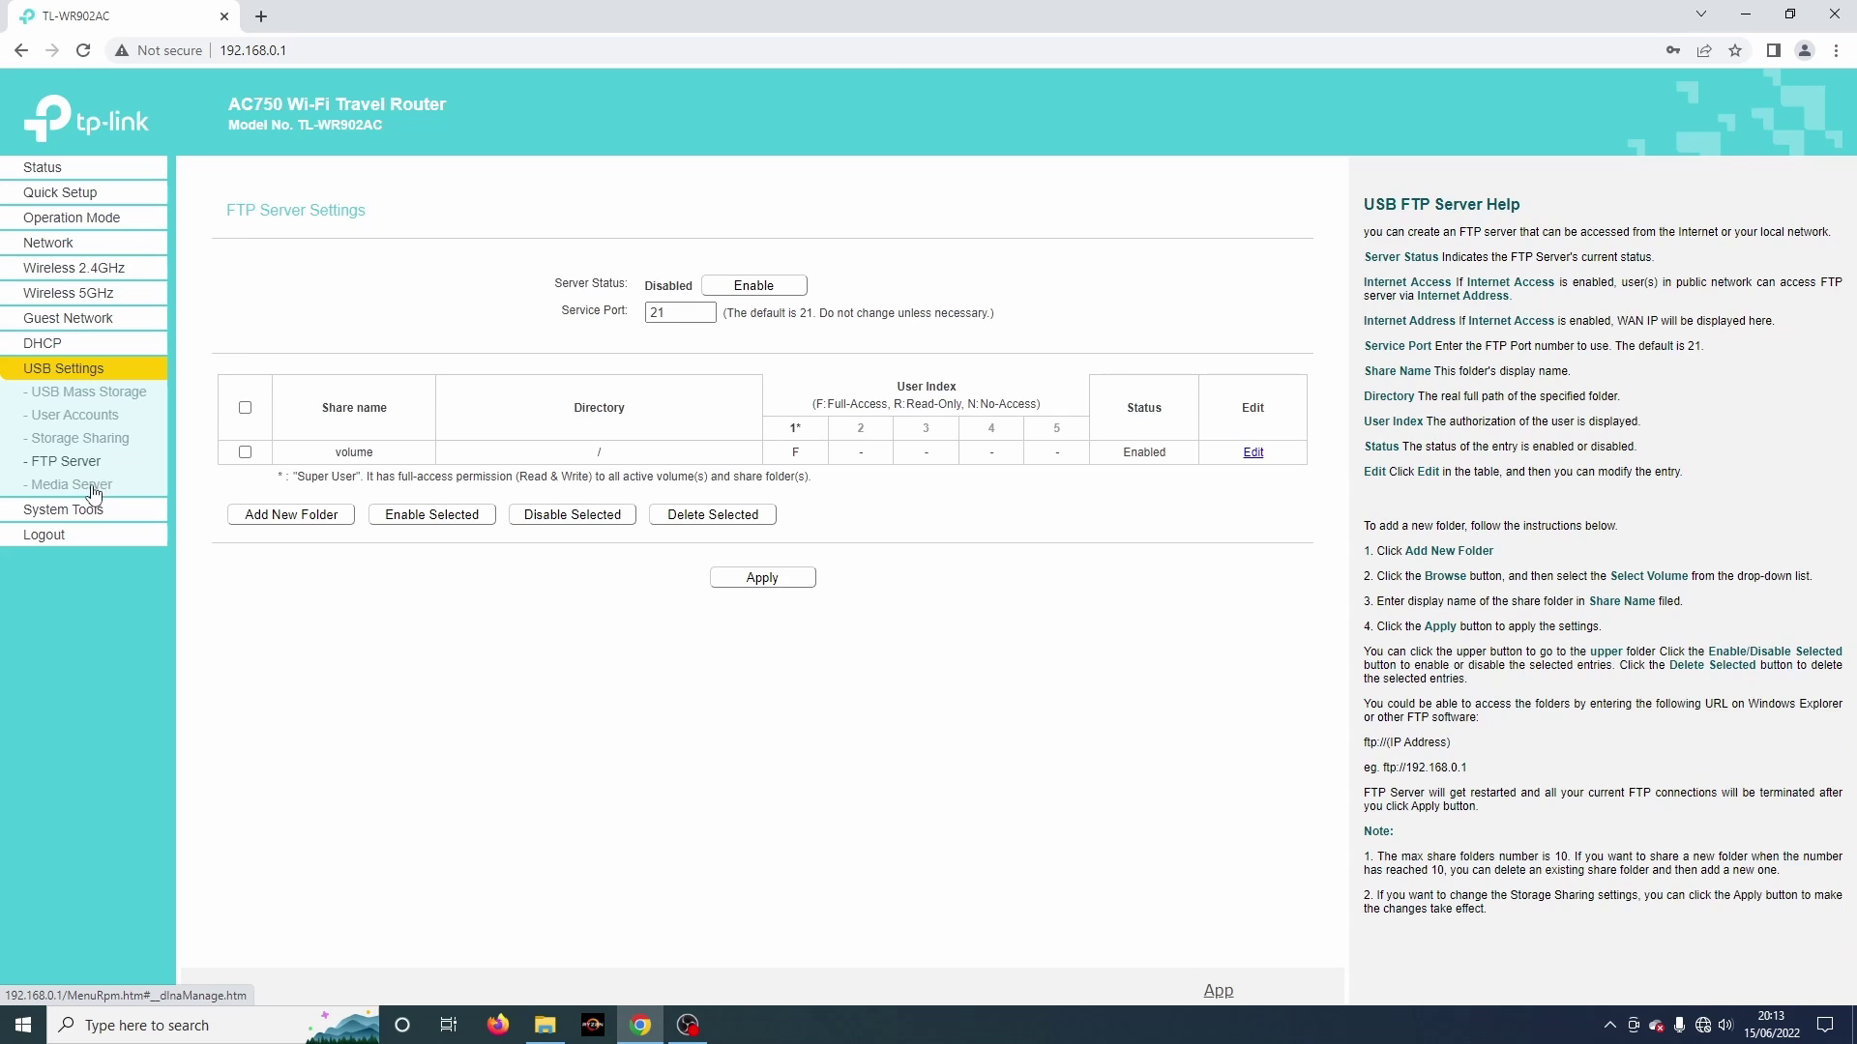
left_click(88, 489)
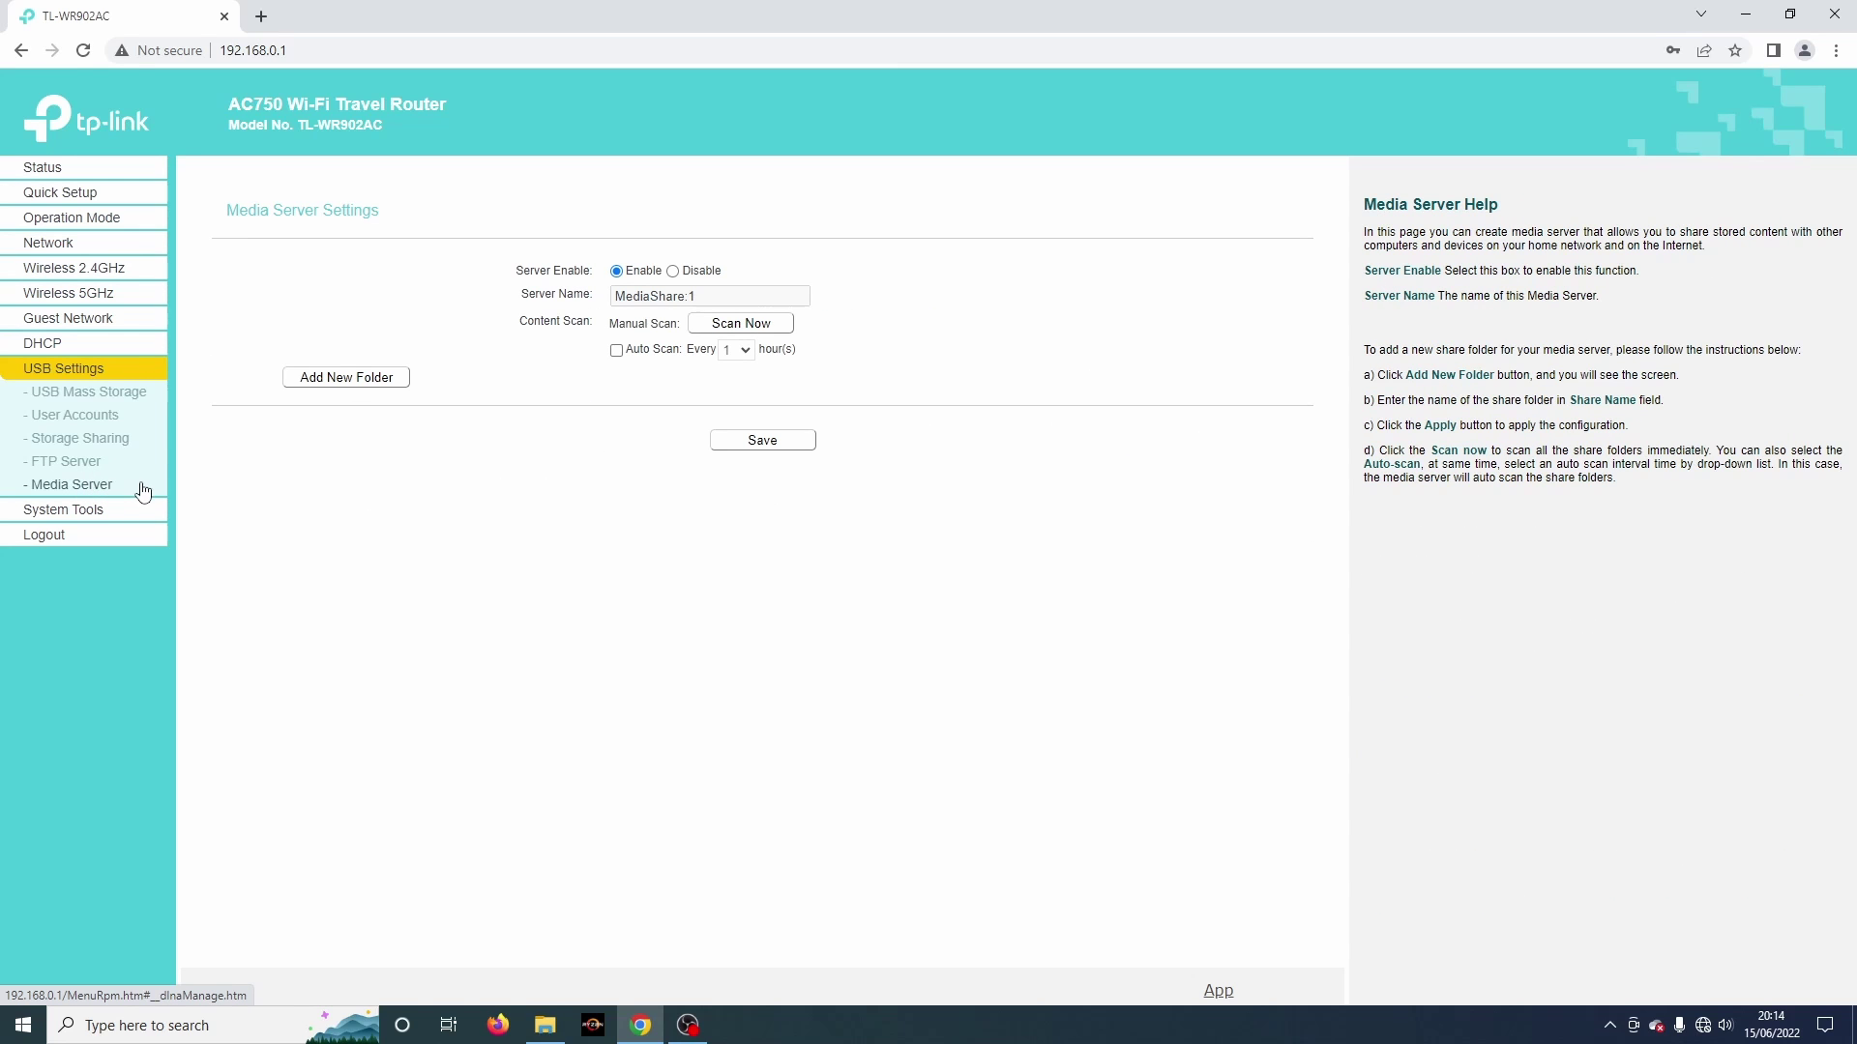
left_click(70, 512)
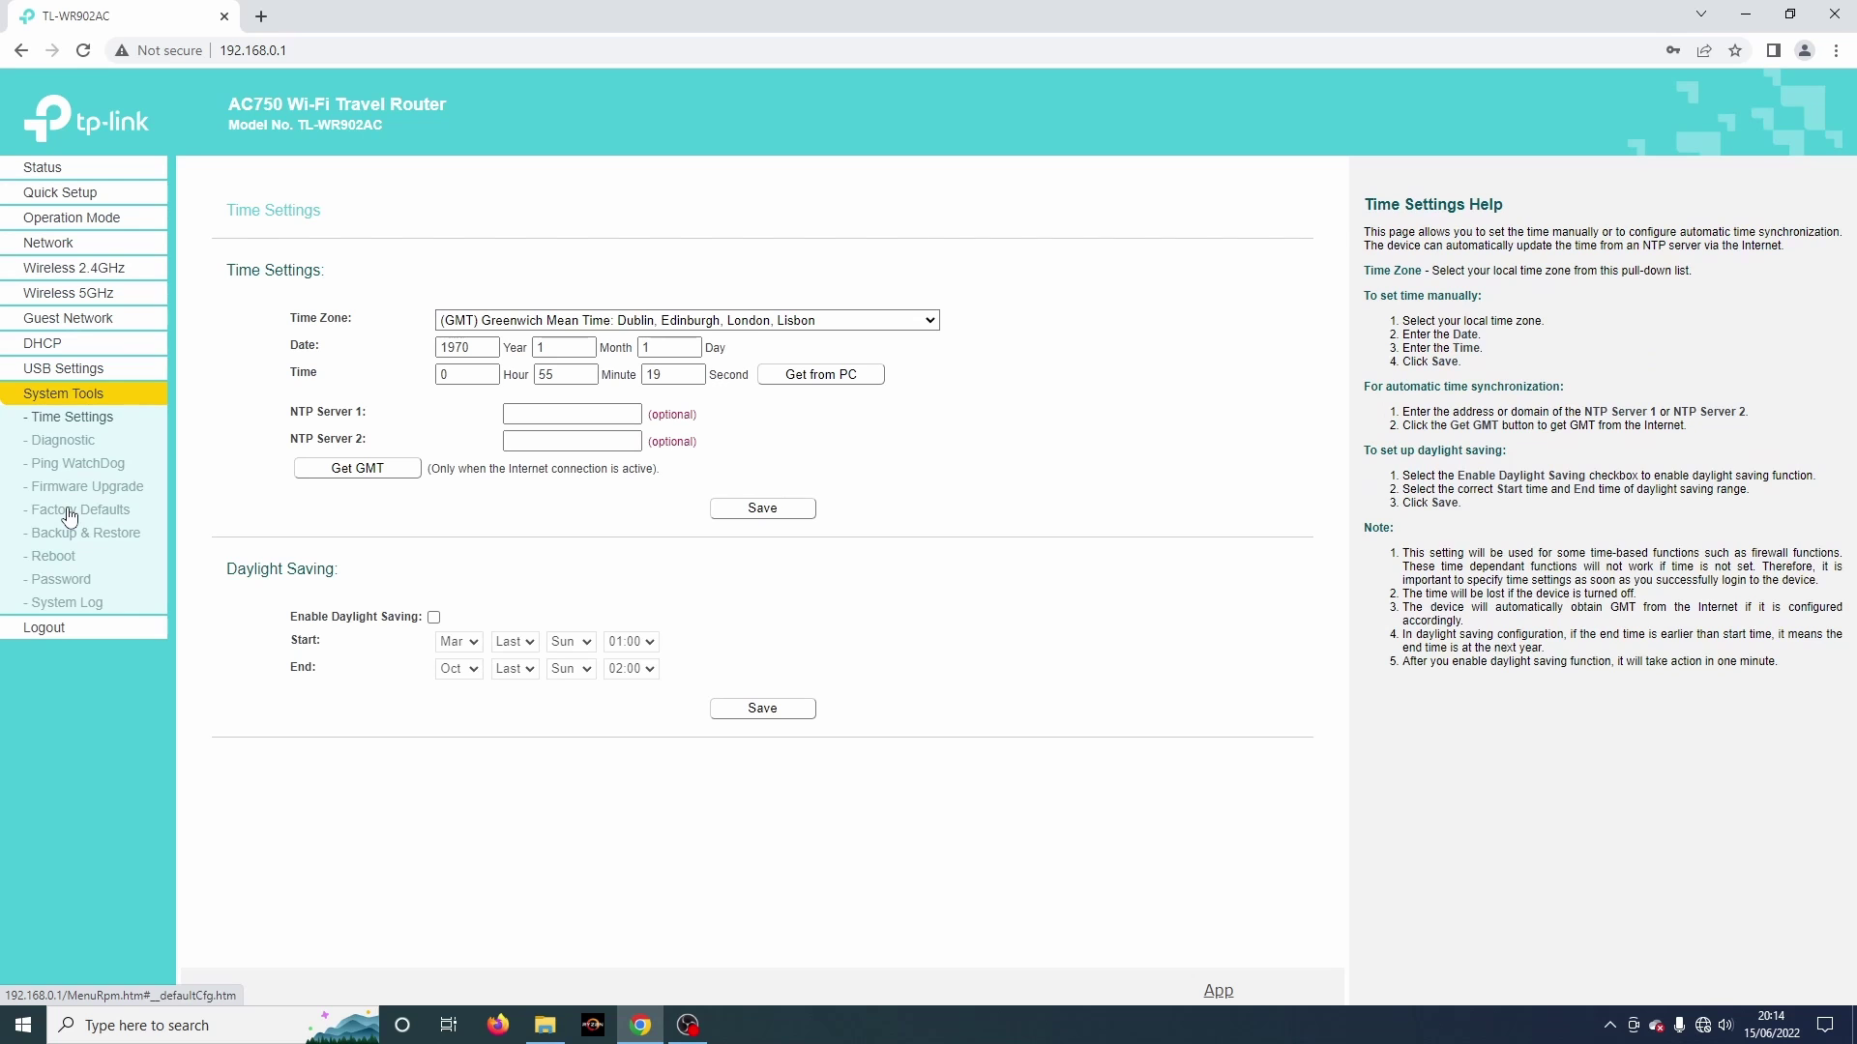
Step: Check the ping diagnostics, then switch Ping WatchDog on and back off, leaving it disabled
left_click(66, 445)
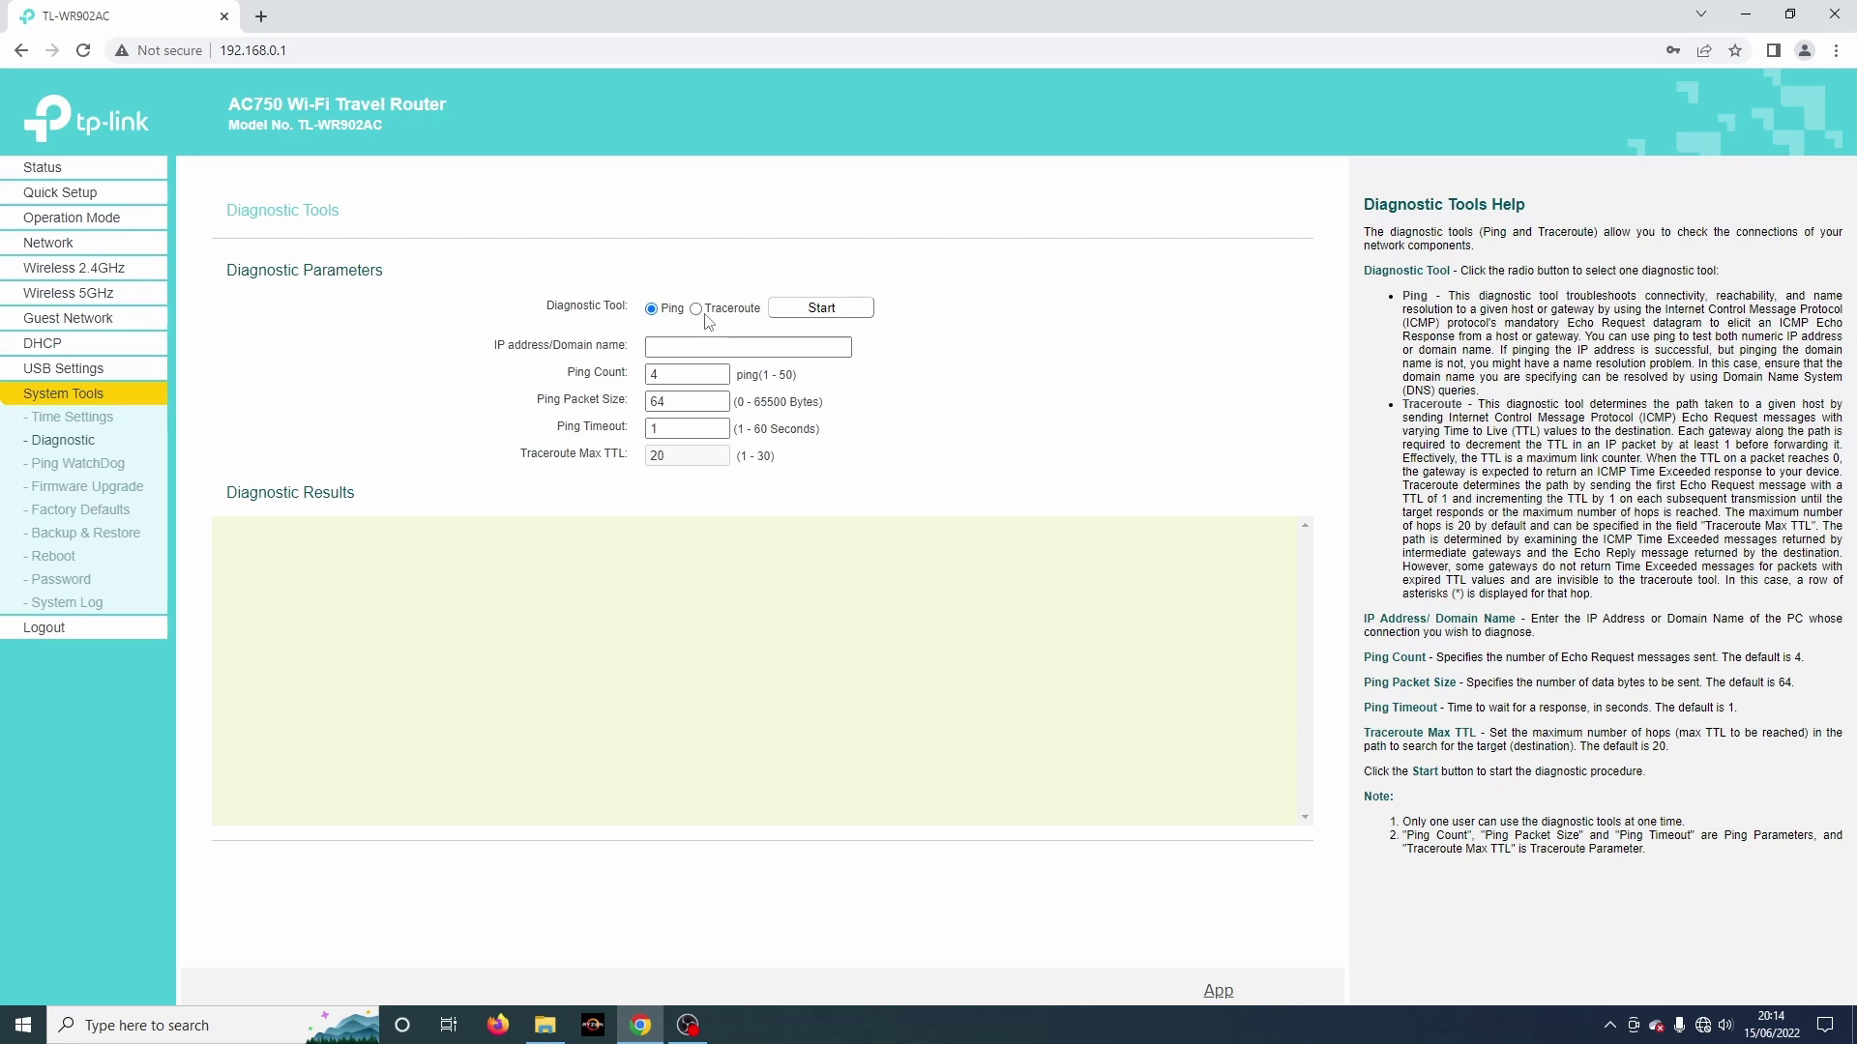
left_click(72, 466)
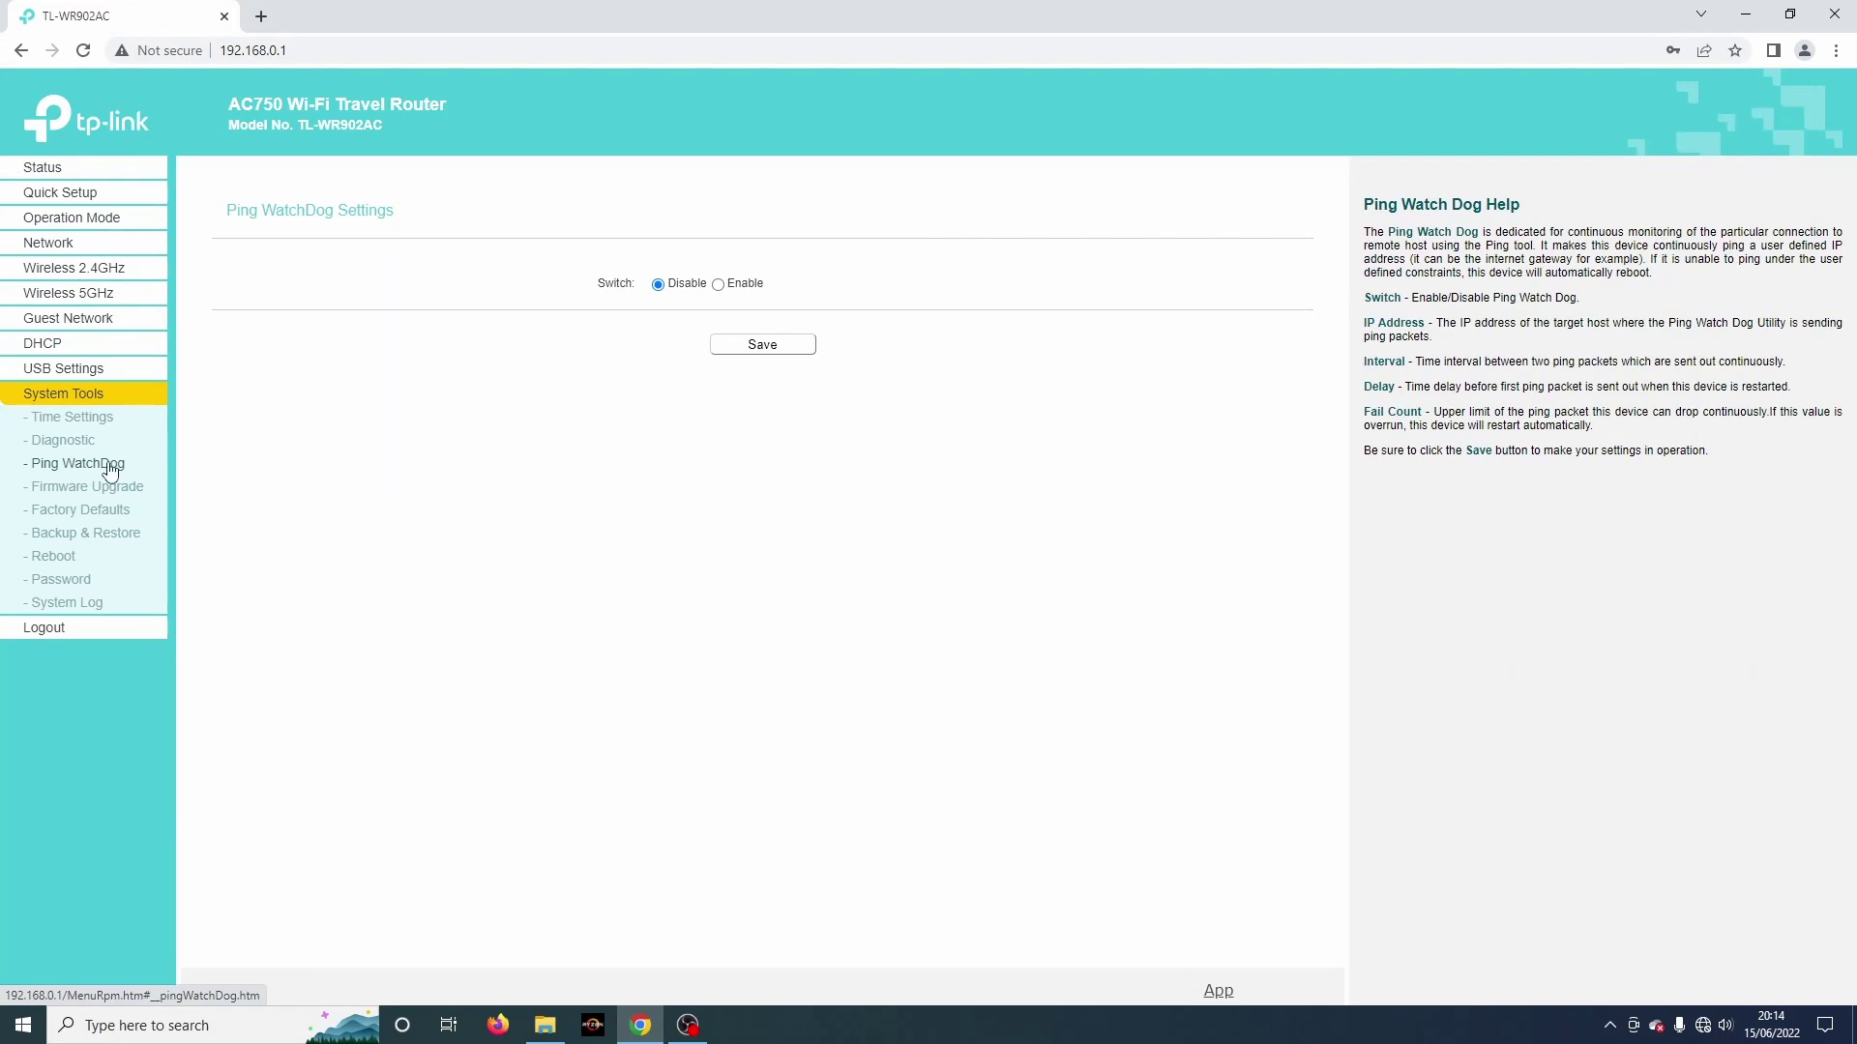
left_click(721, 286)
left_click(657, 321)
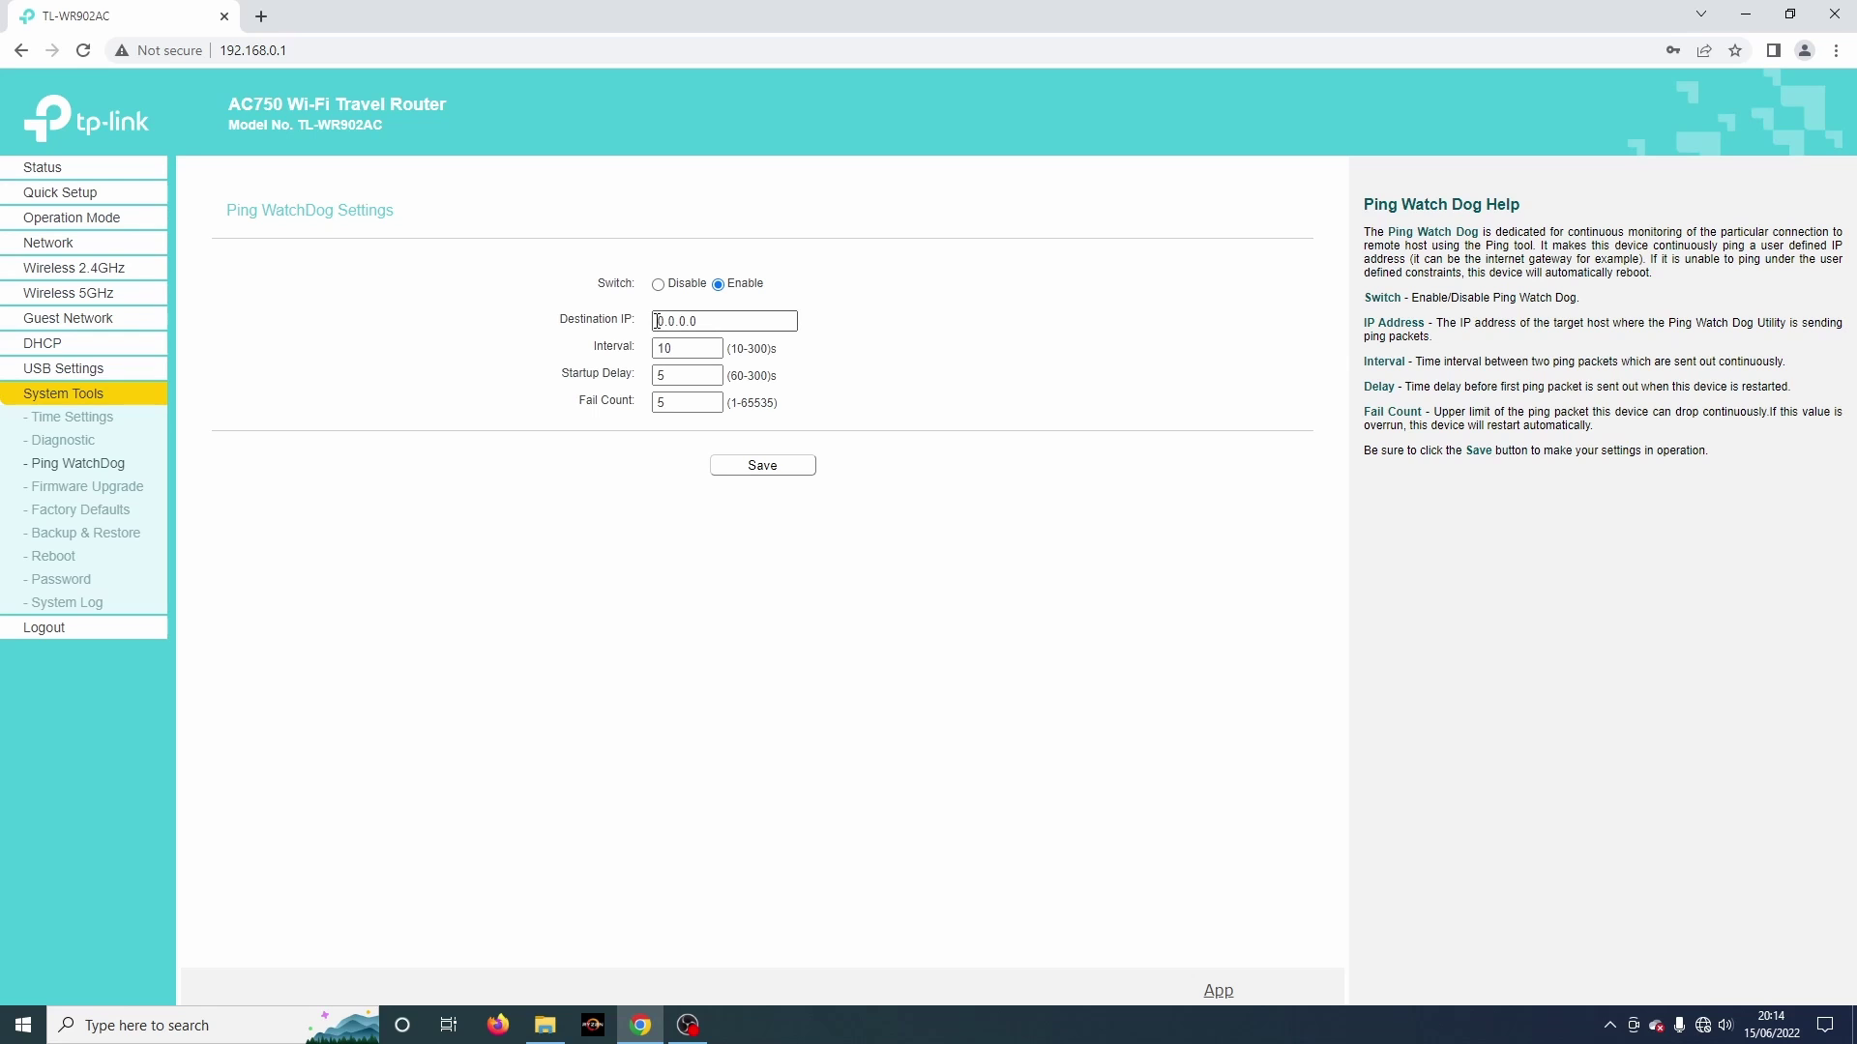
left_click(659, 286)
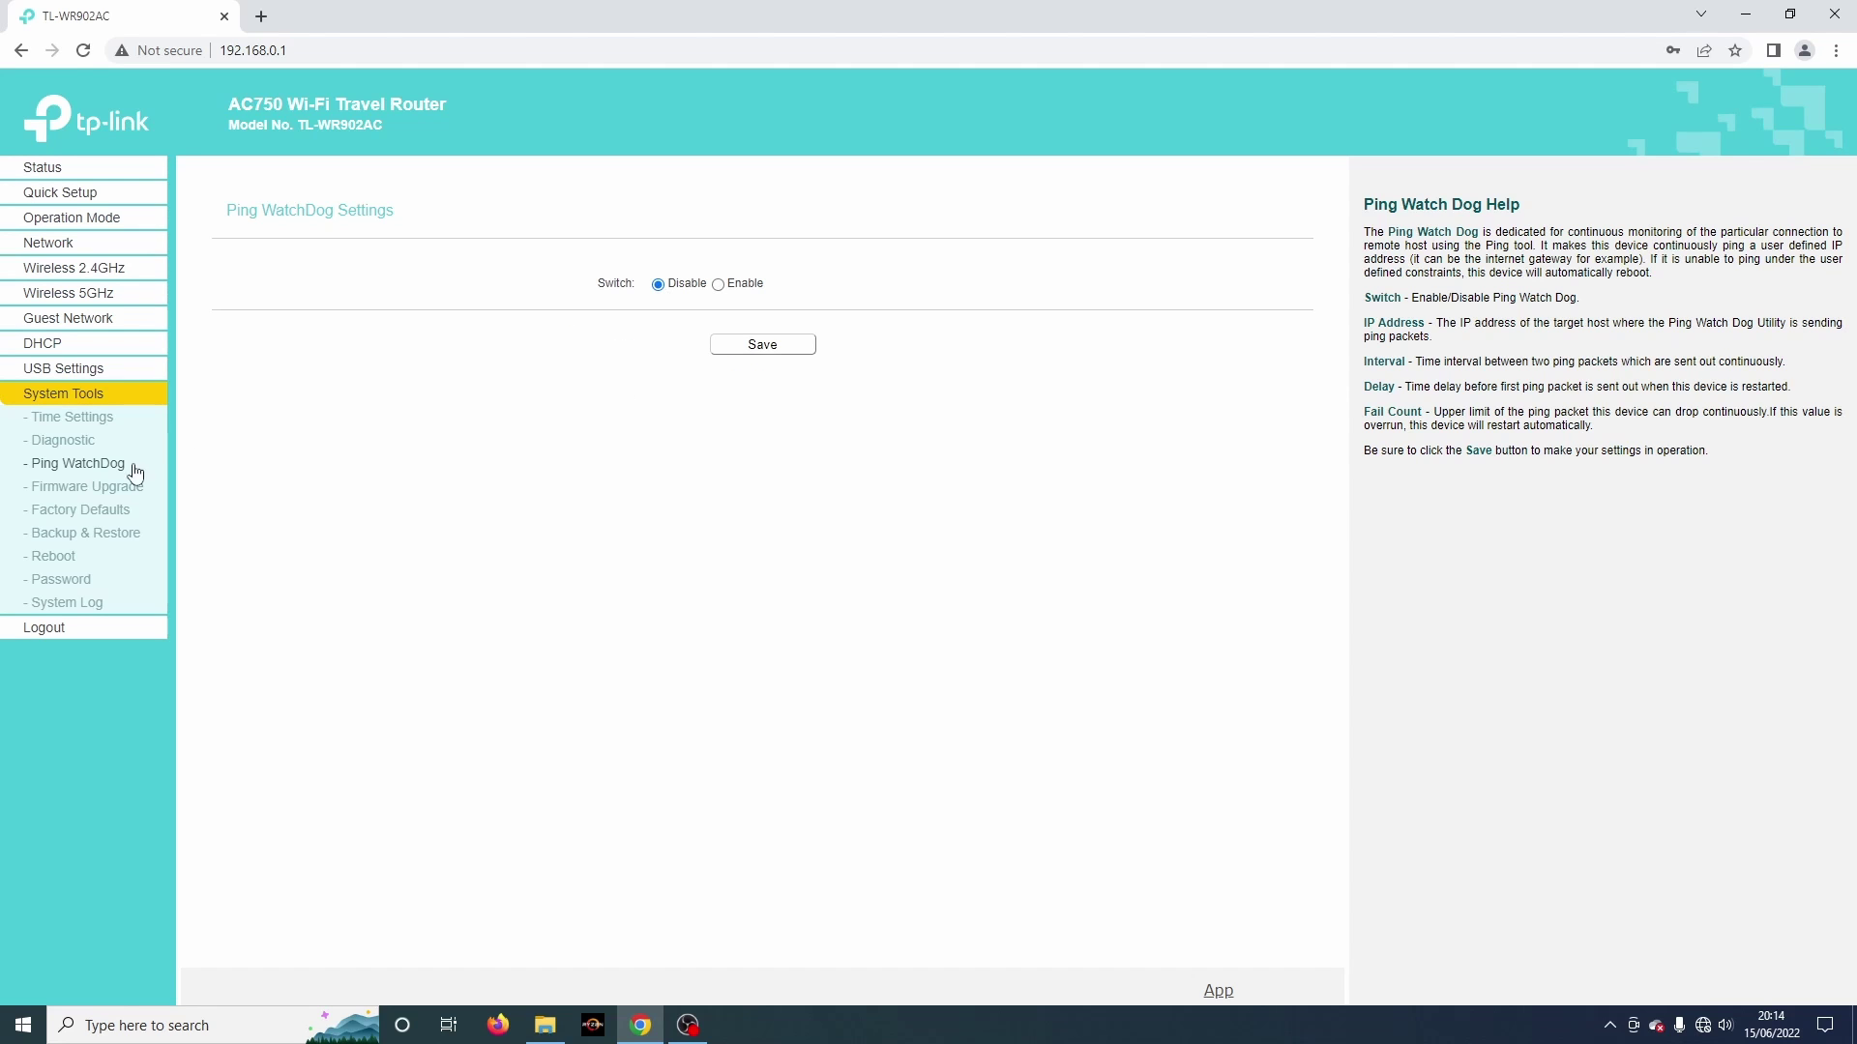
Step: Review firmware upgrade, factory defaults, backup and restore, reboot, password and system log pages
left_click(79, 489)
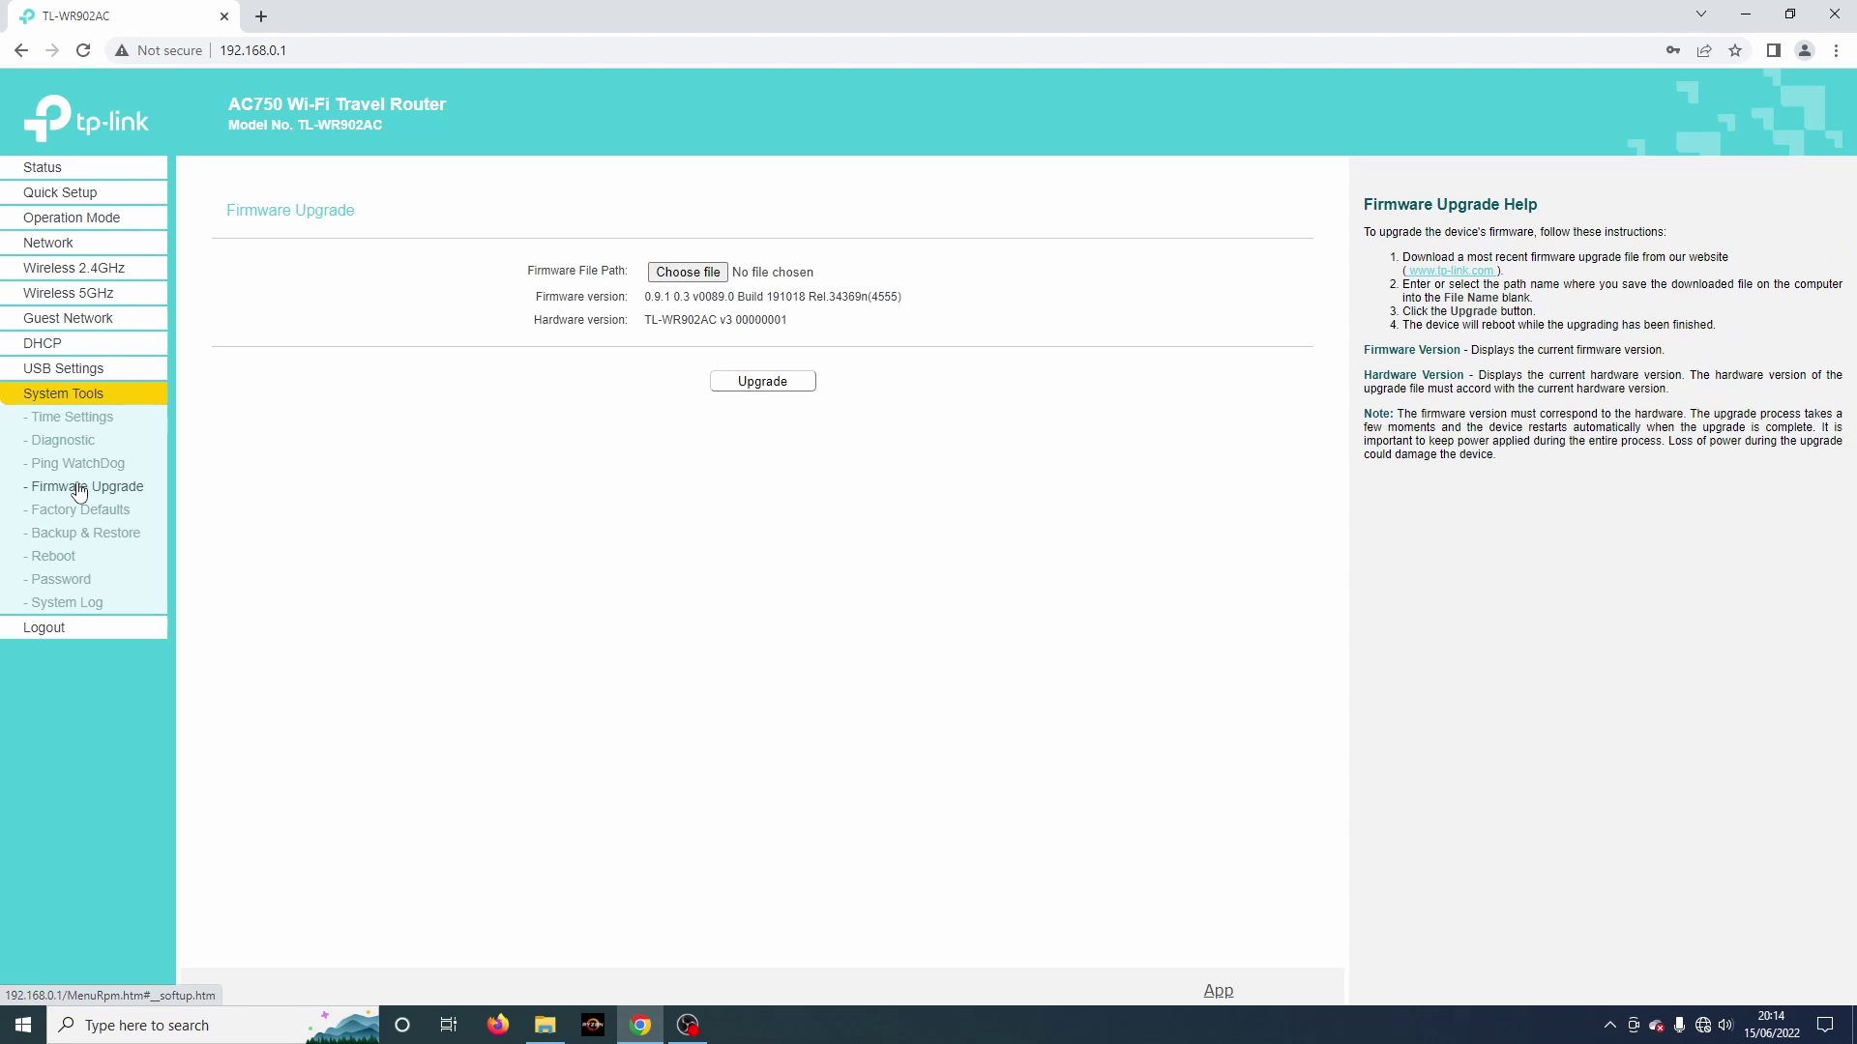
left_click(80, 512)
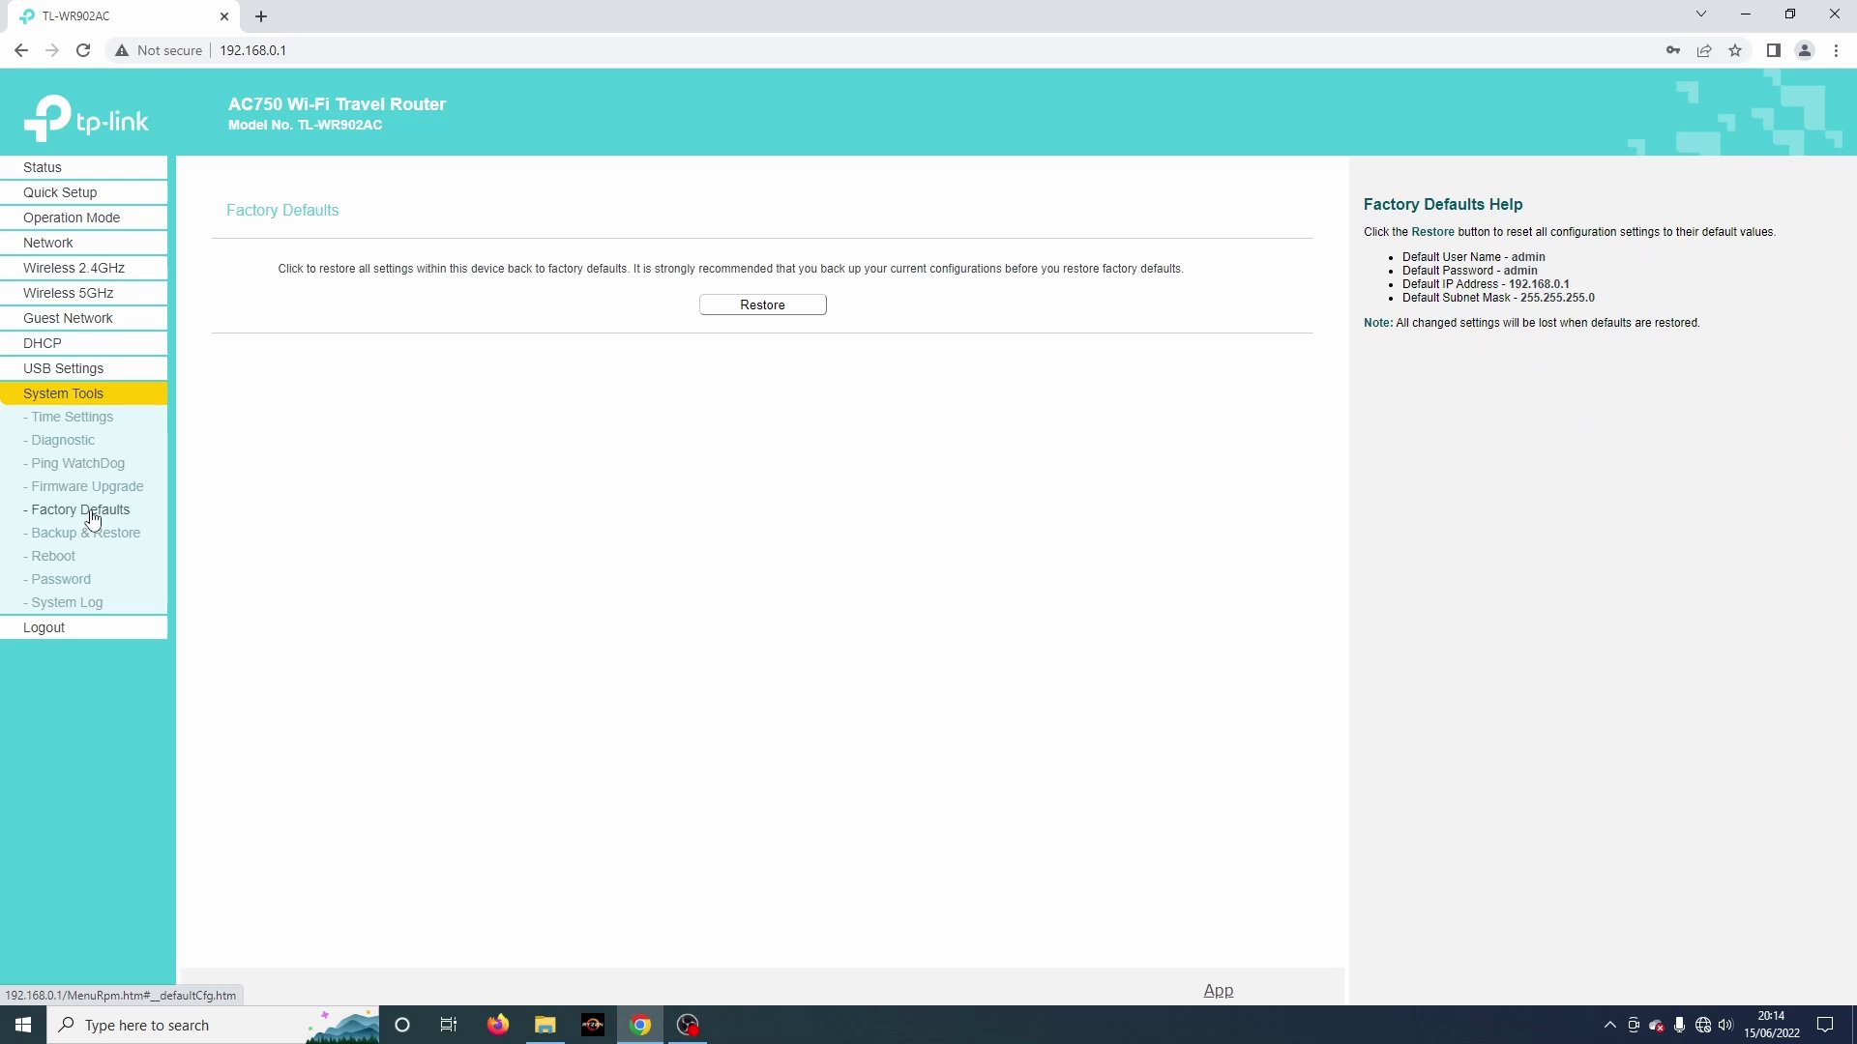
left_click(118, 539)
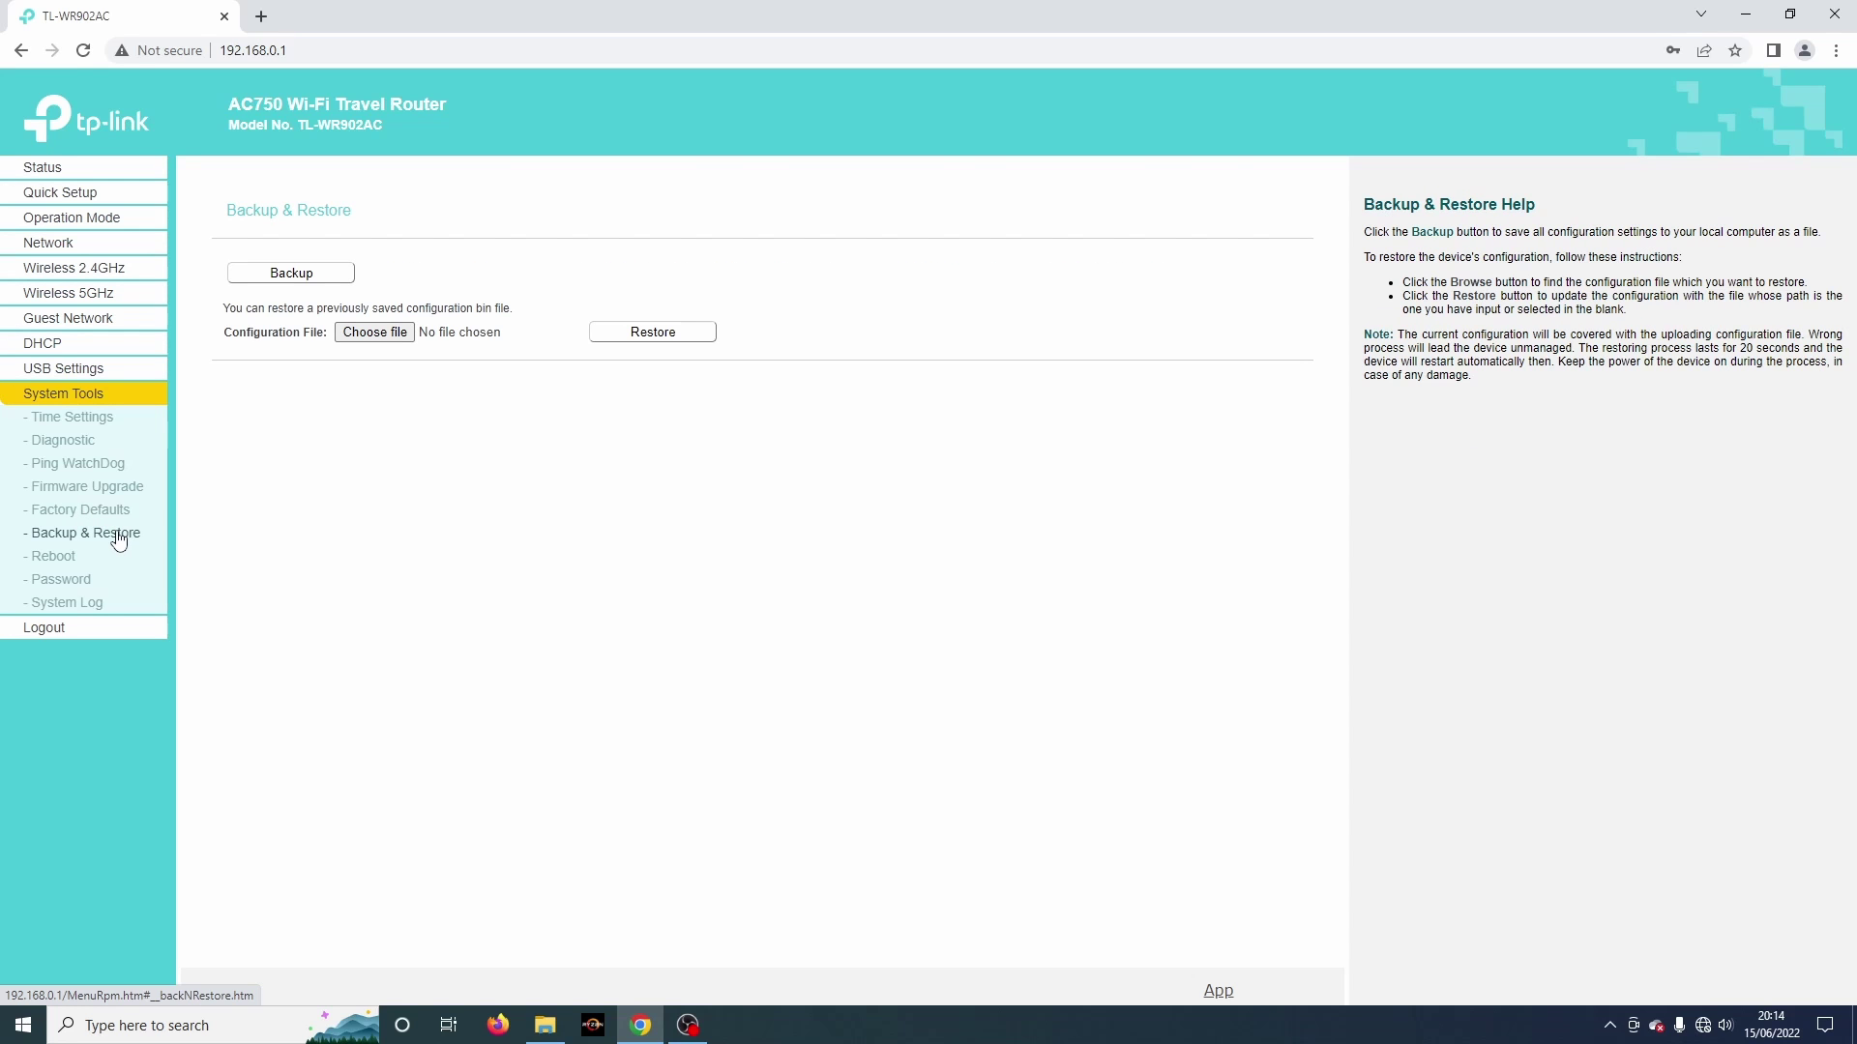
left_click(64, 560)
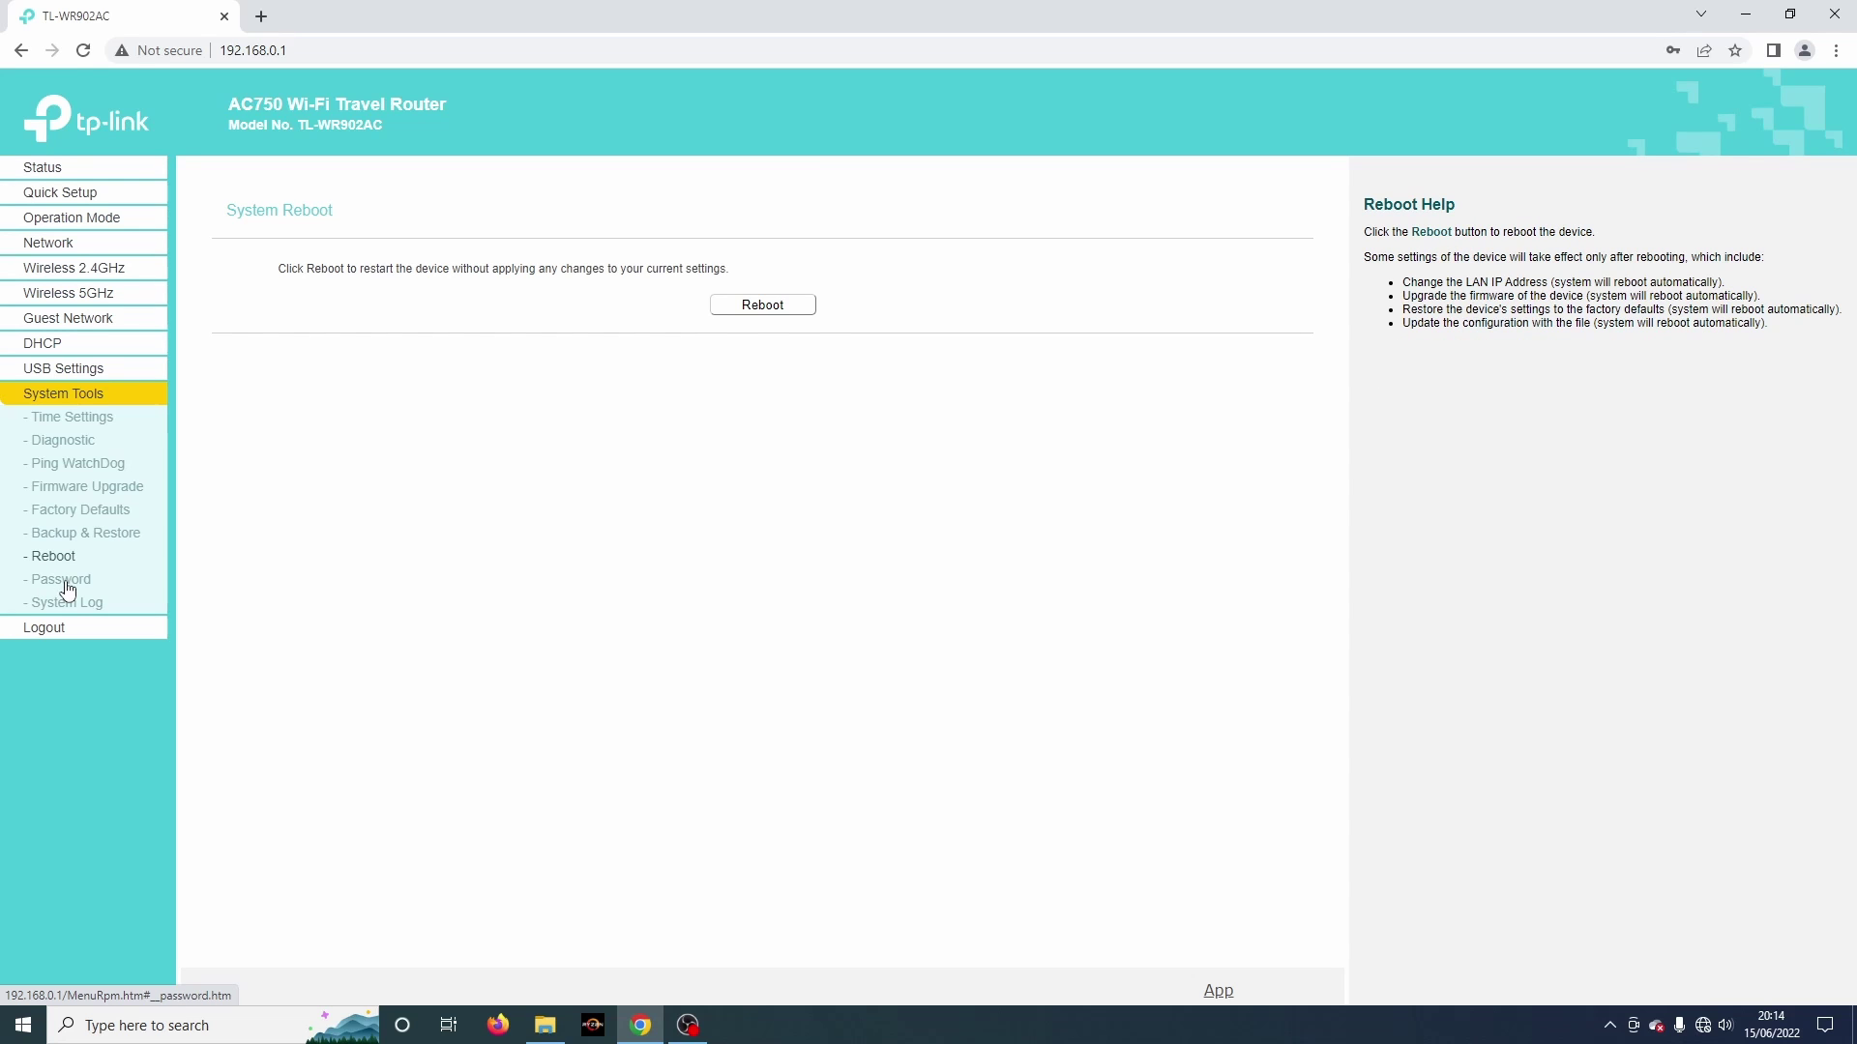
left_click(70, 587)
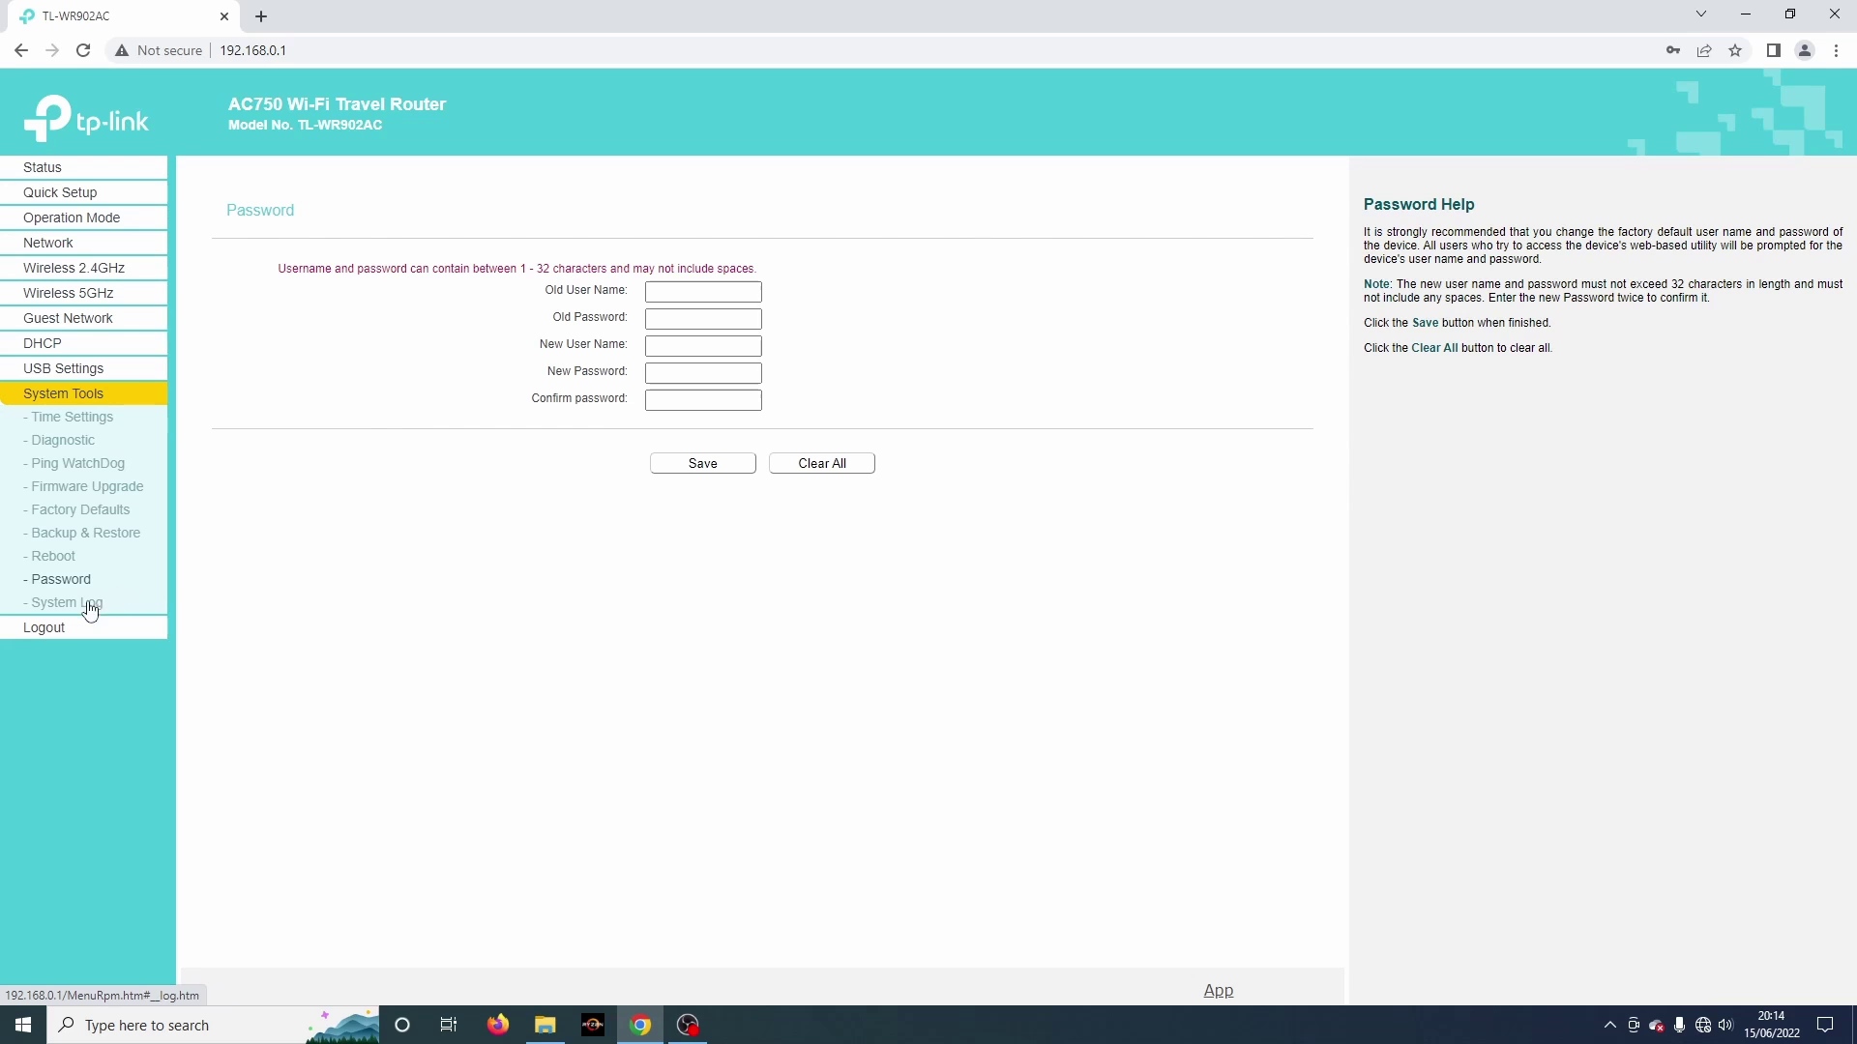
left_click(80, 607)
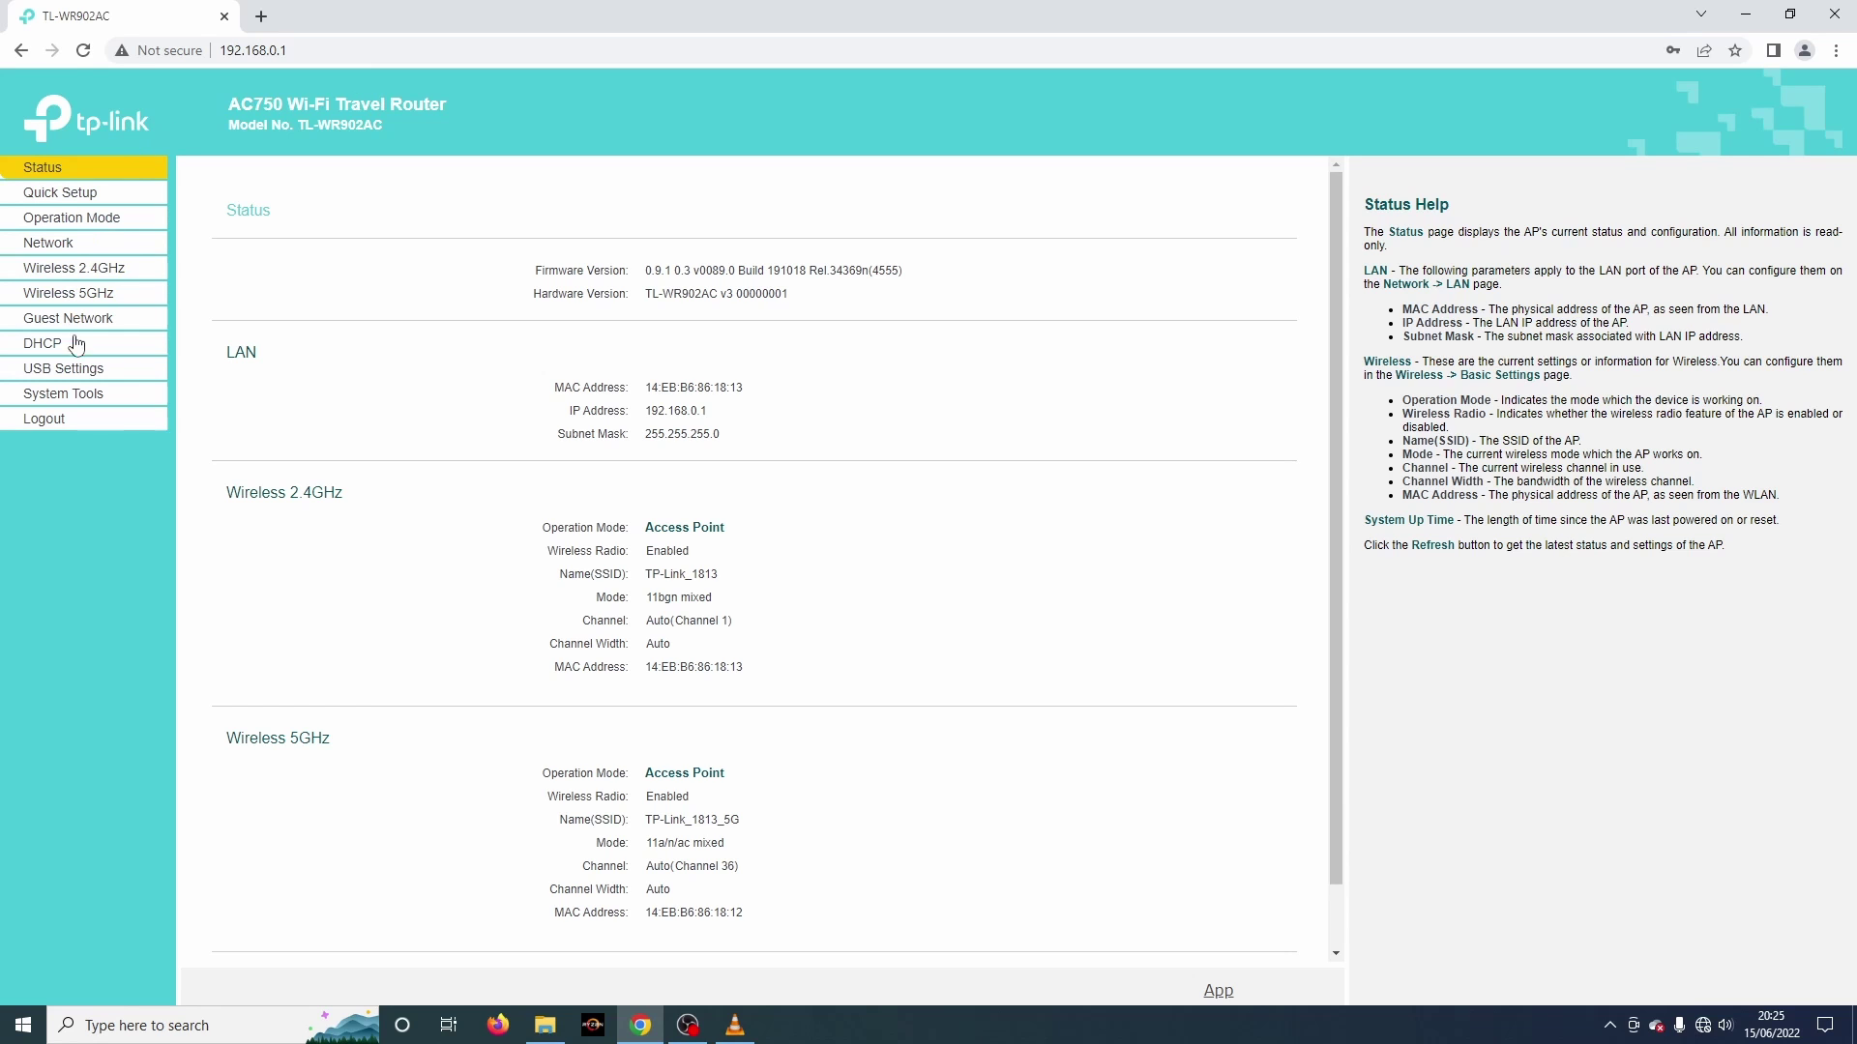
Step: Expand USB Settings and go to the Media Server settings page
left_click(73, 372)
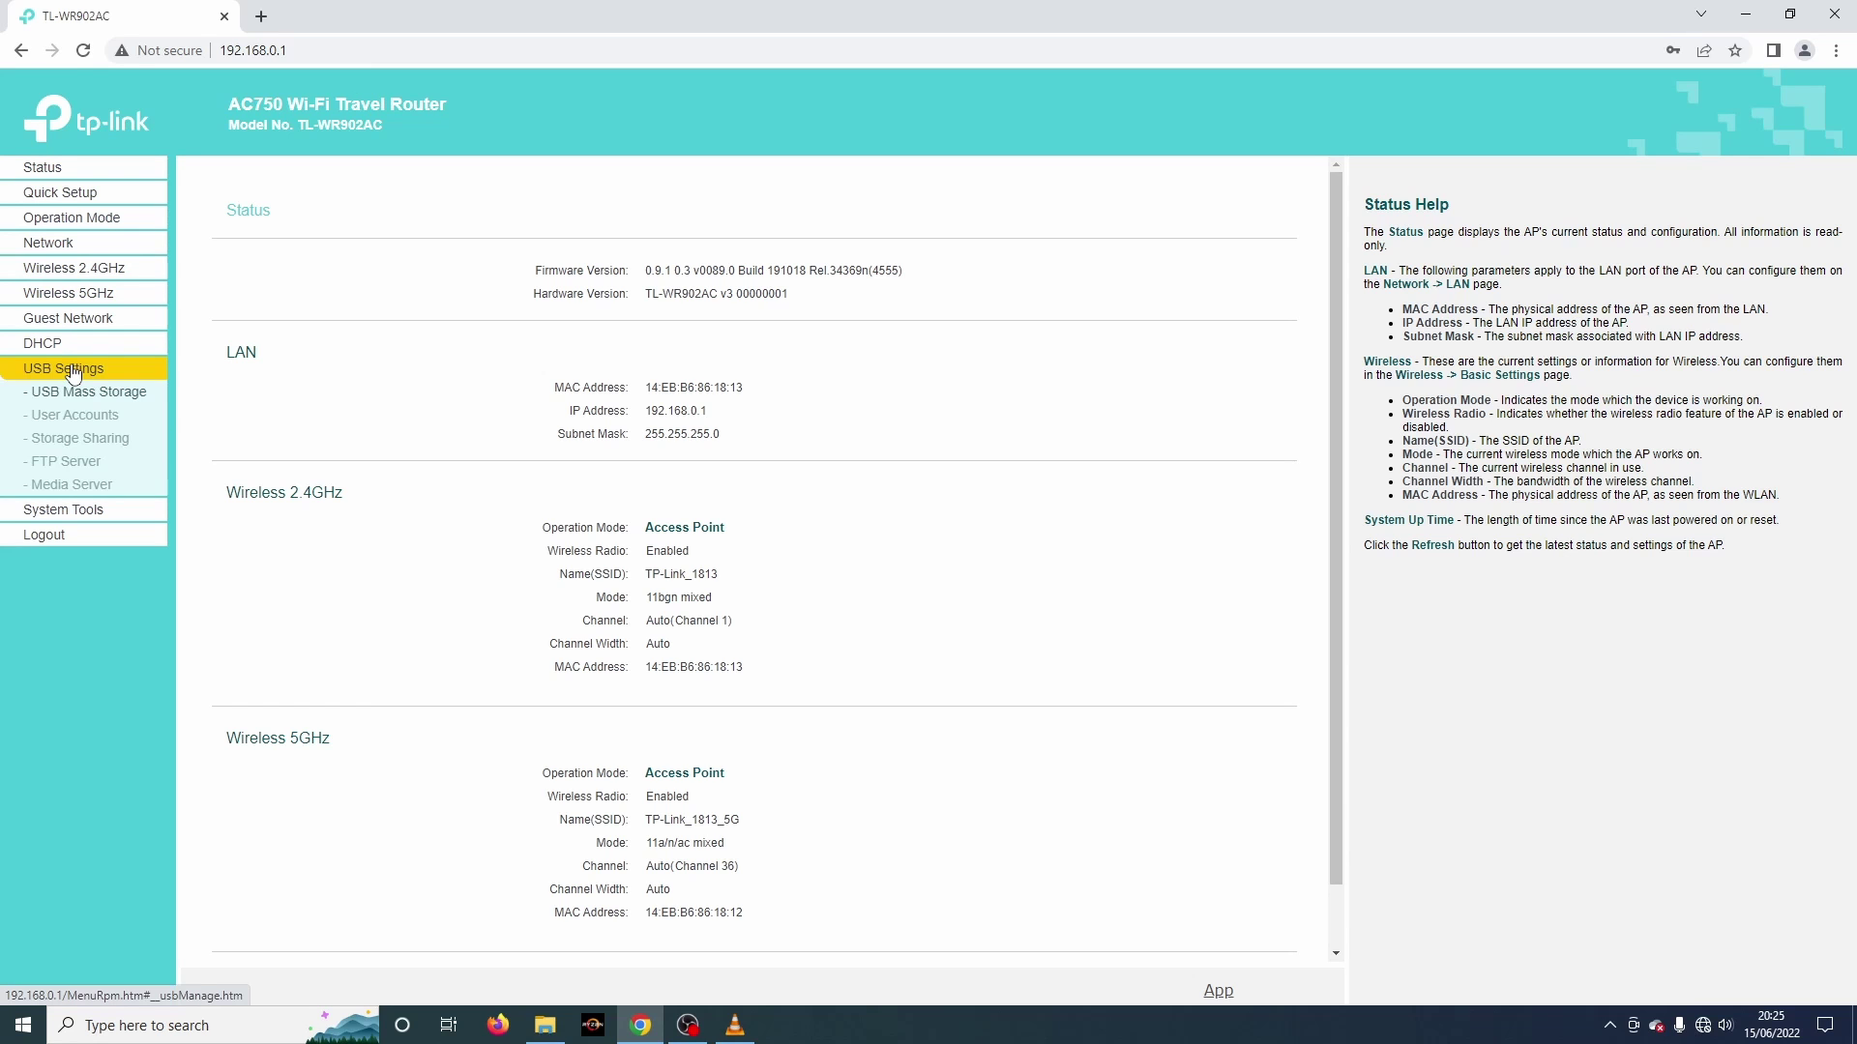
left_click(76, 393)
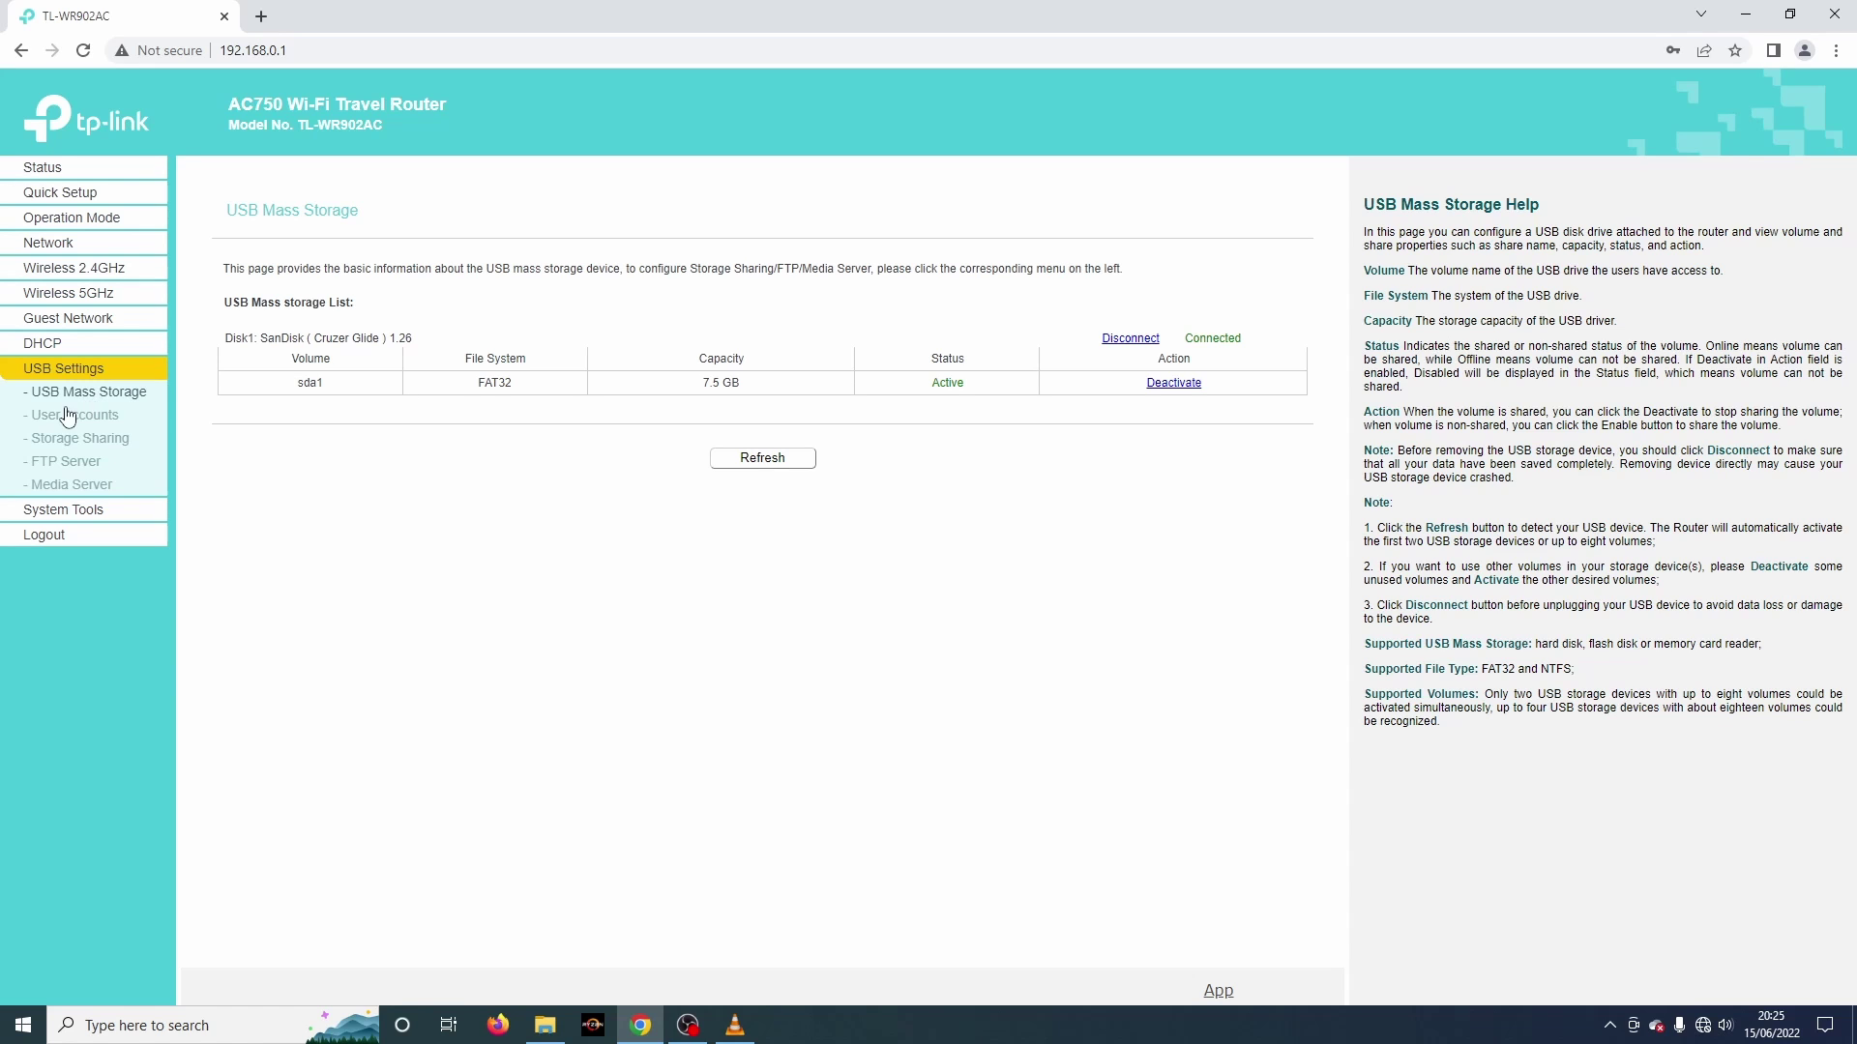
left_click(64, 487)
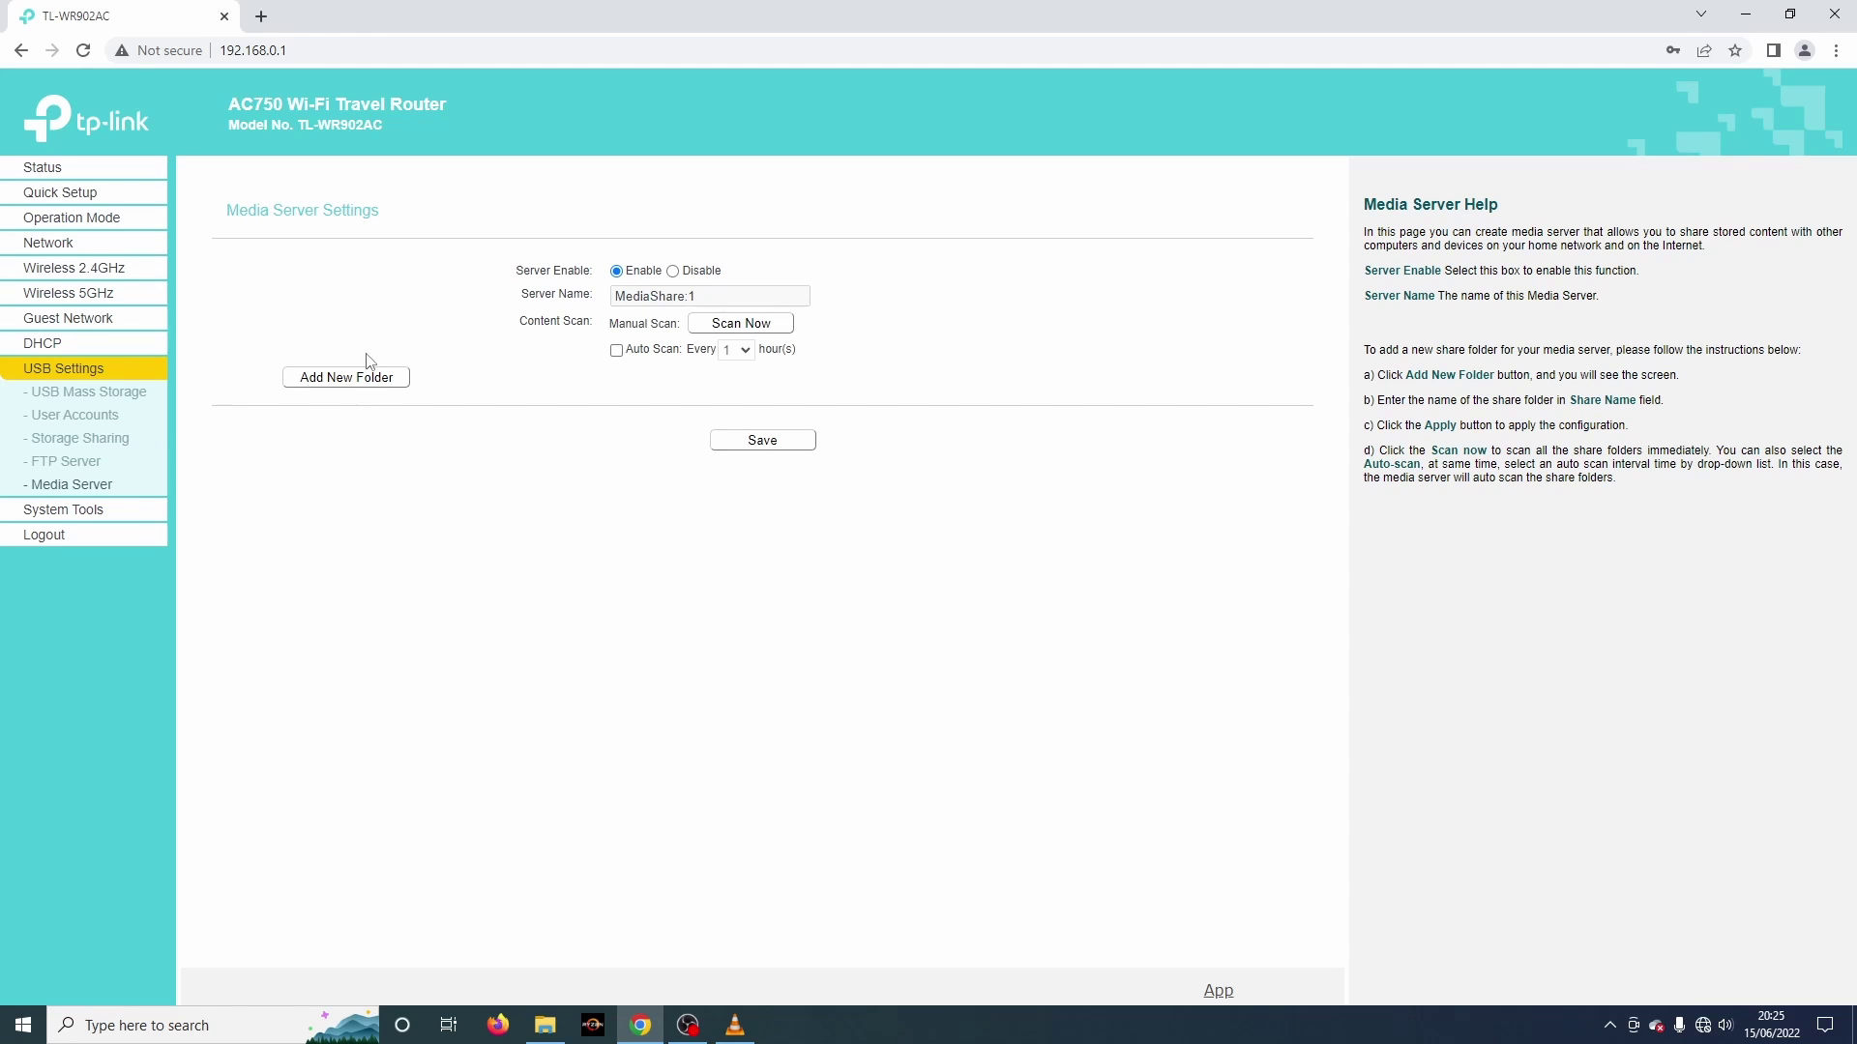
Step: Add a shared media folder at the SanDisk volume's root named 'films' and apply
left_click(351, 384)
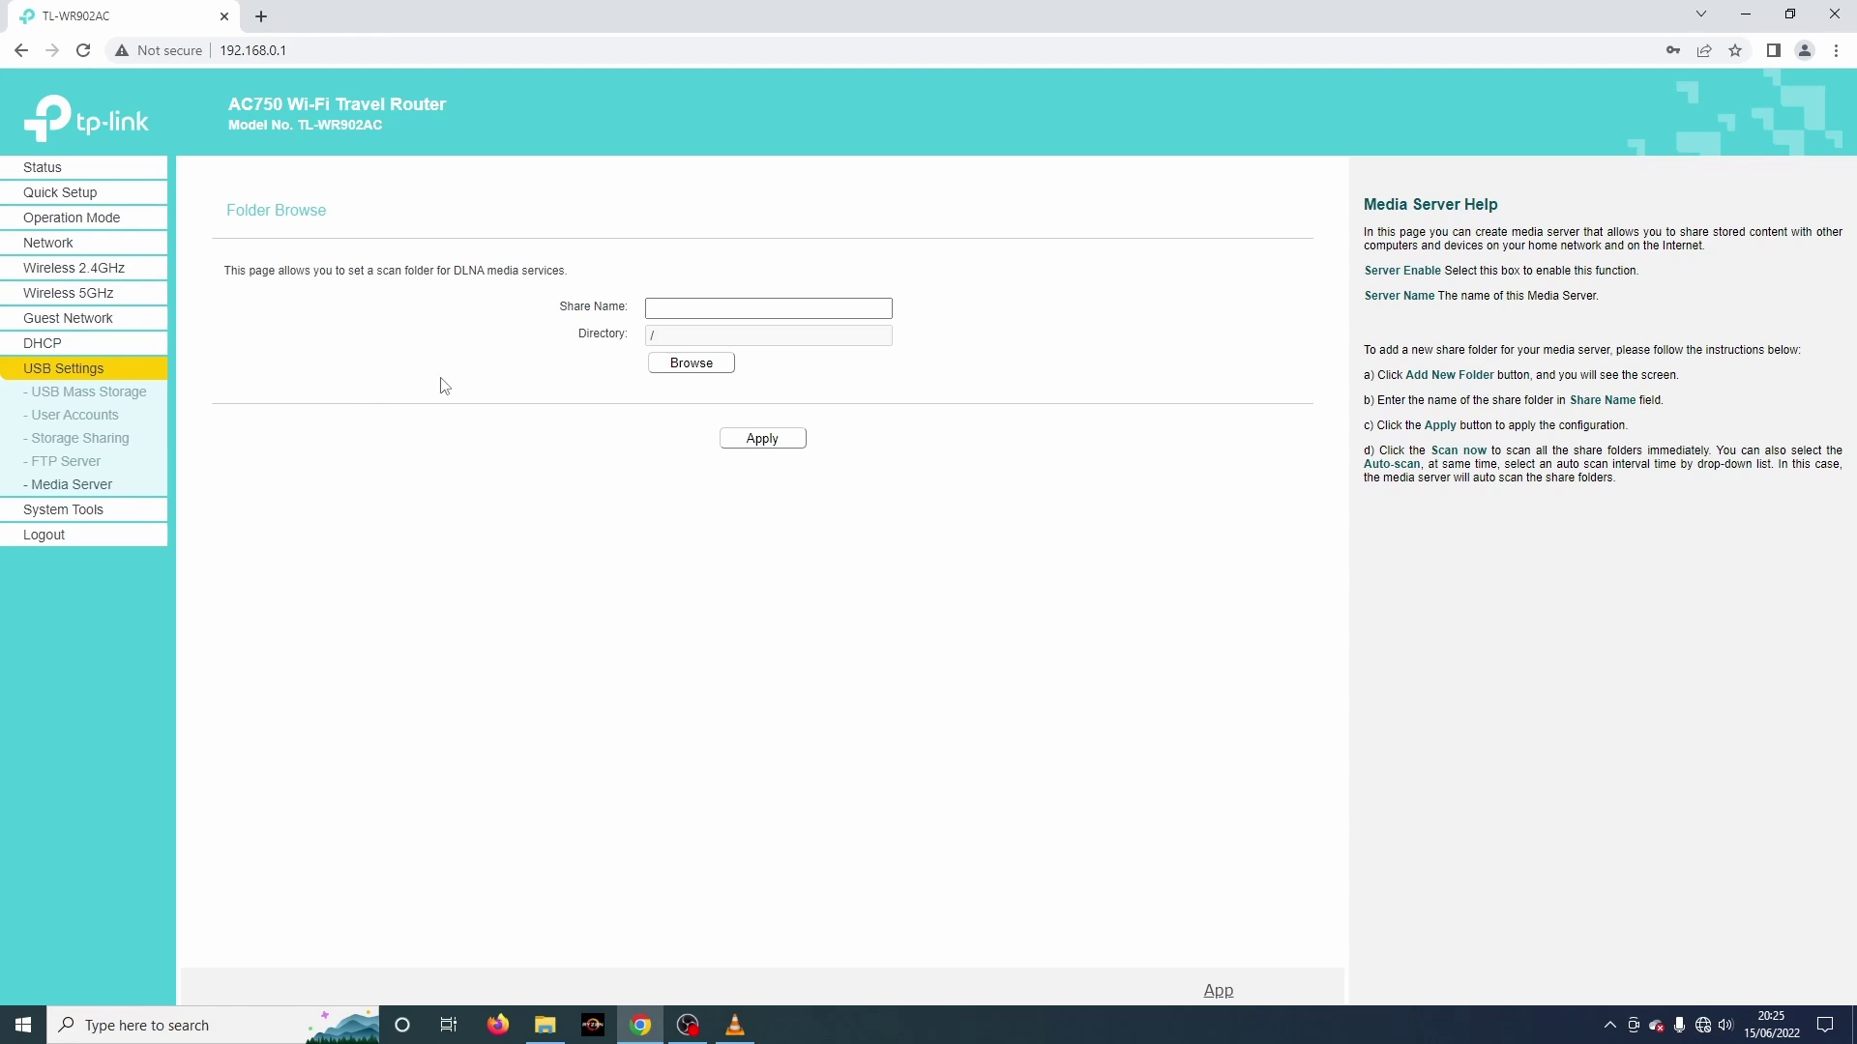
left_click(703, 375)
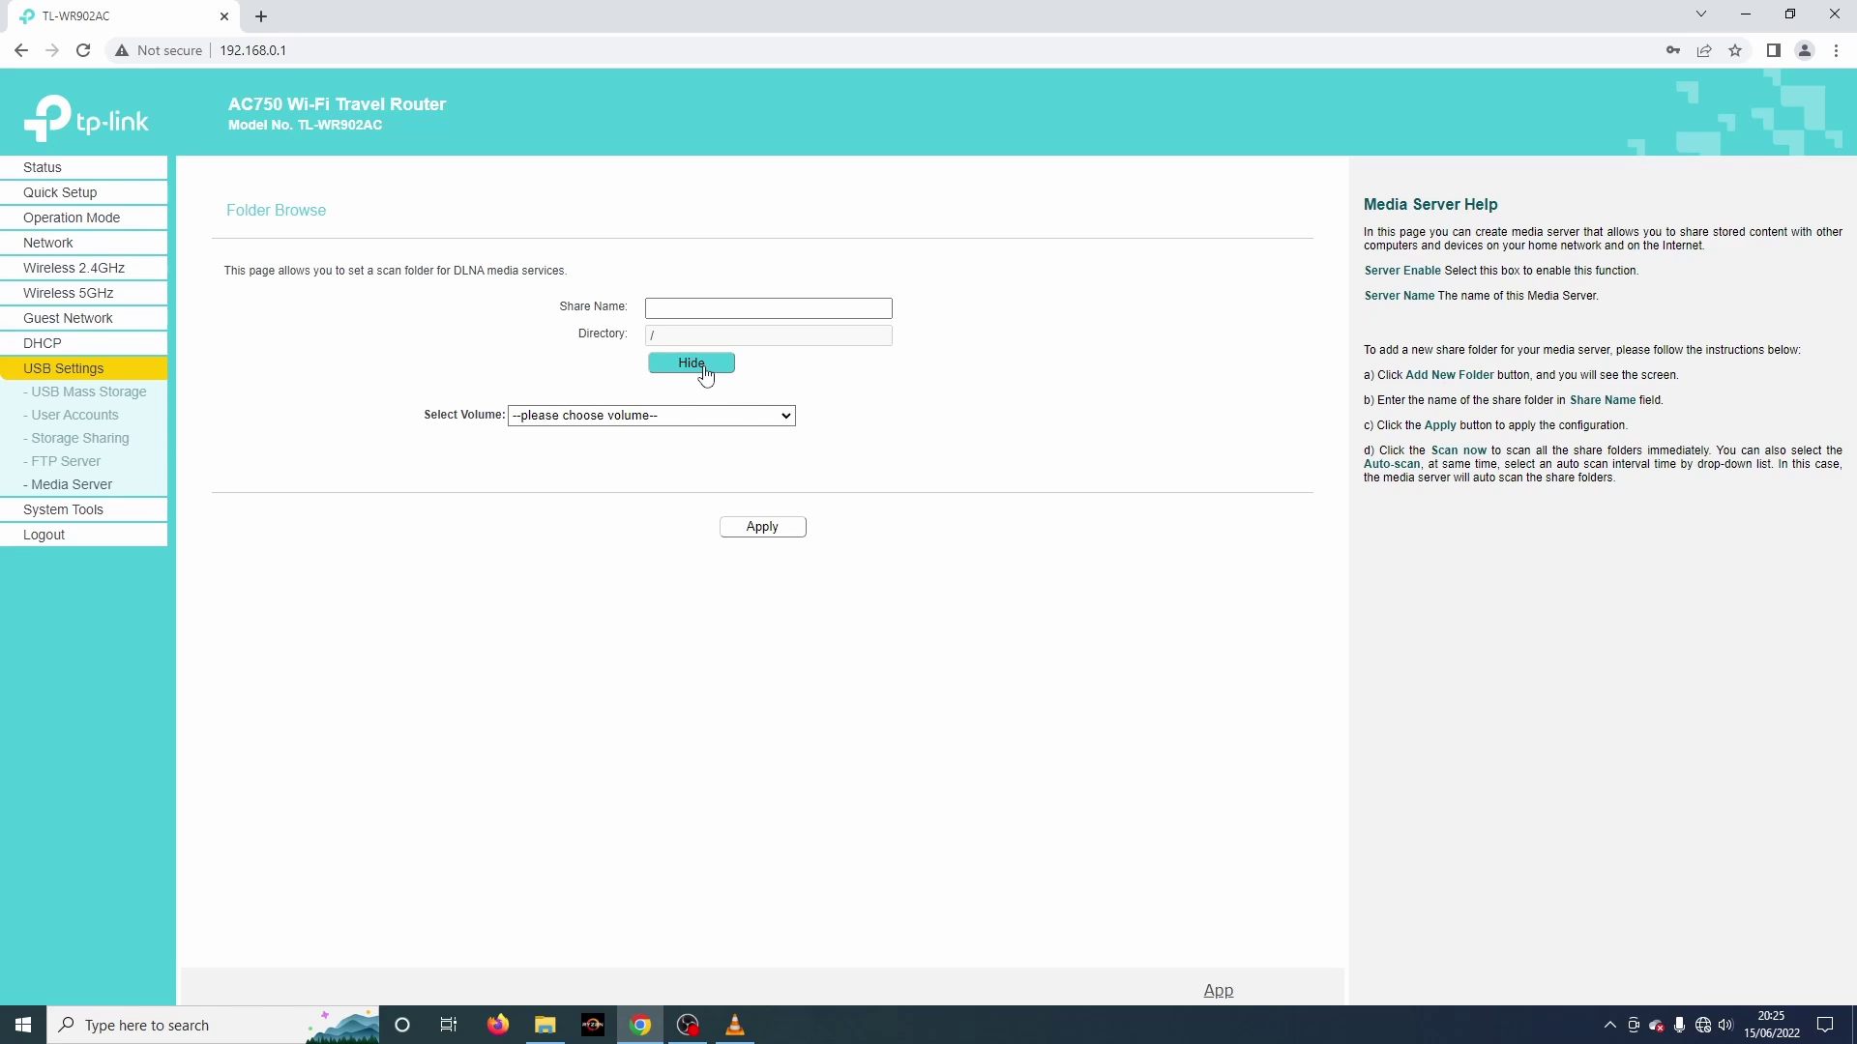
left_click(786, 417)
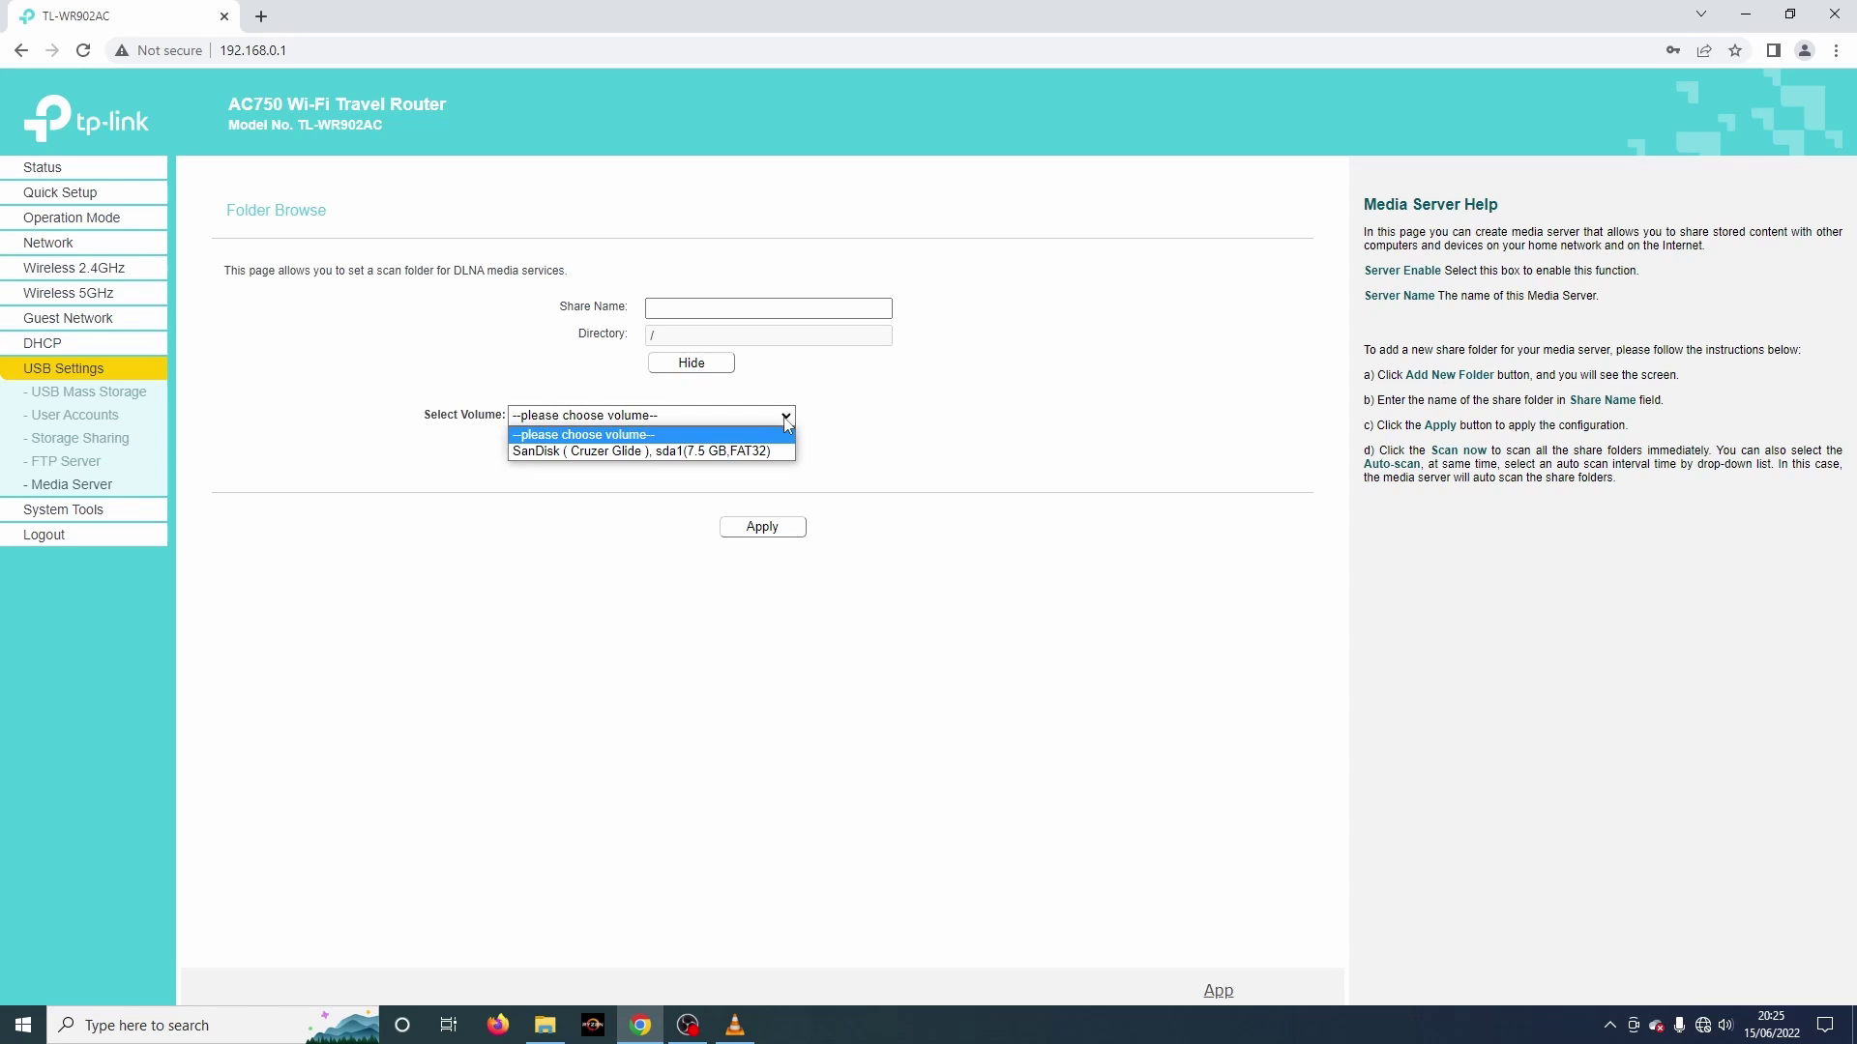
left_click(667, 452)
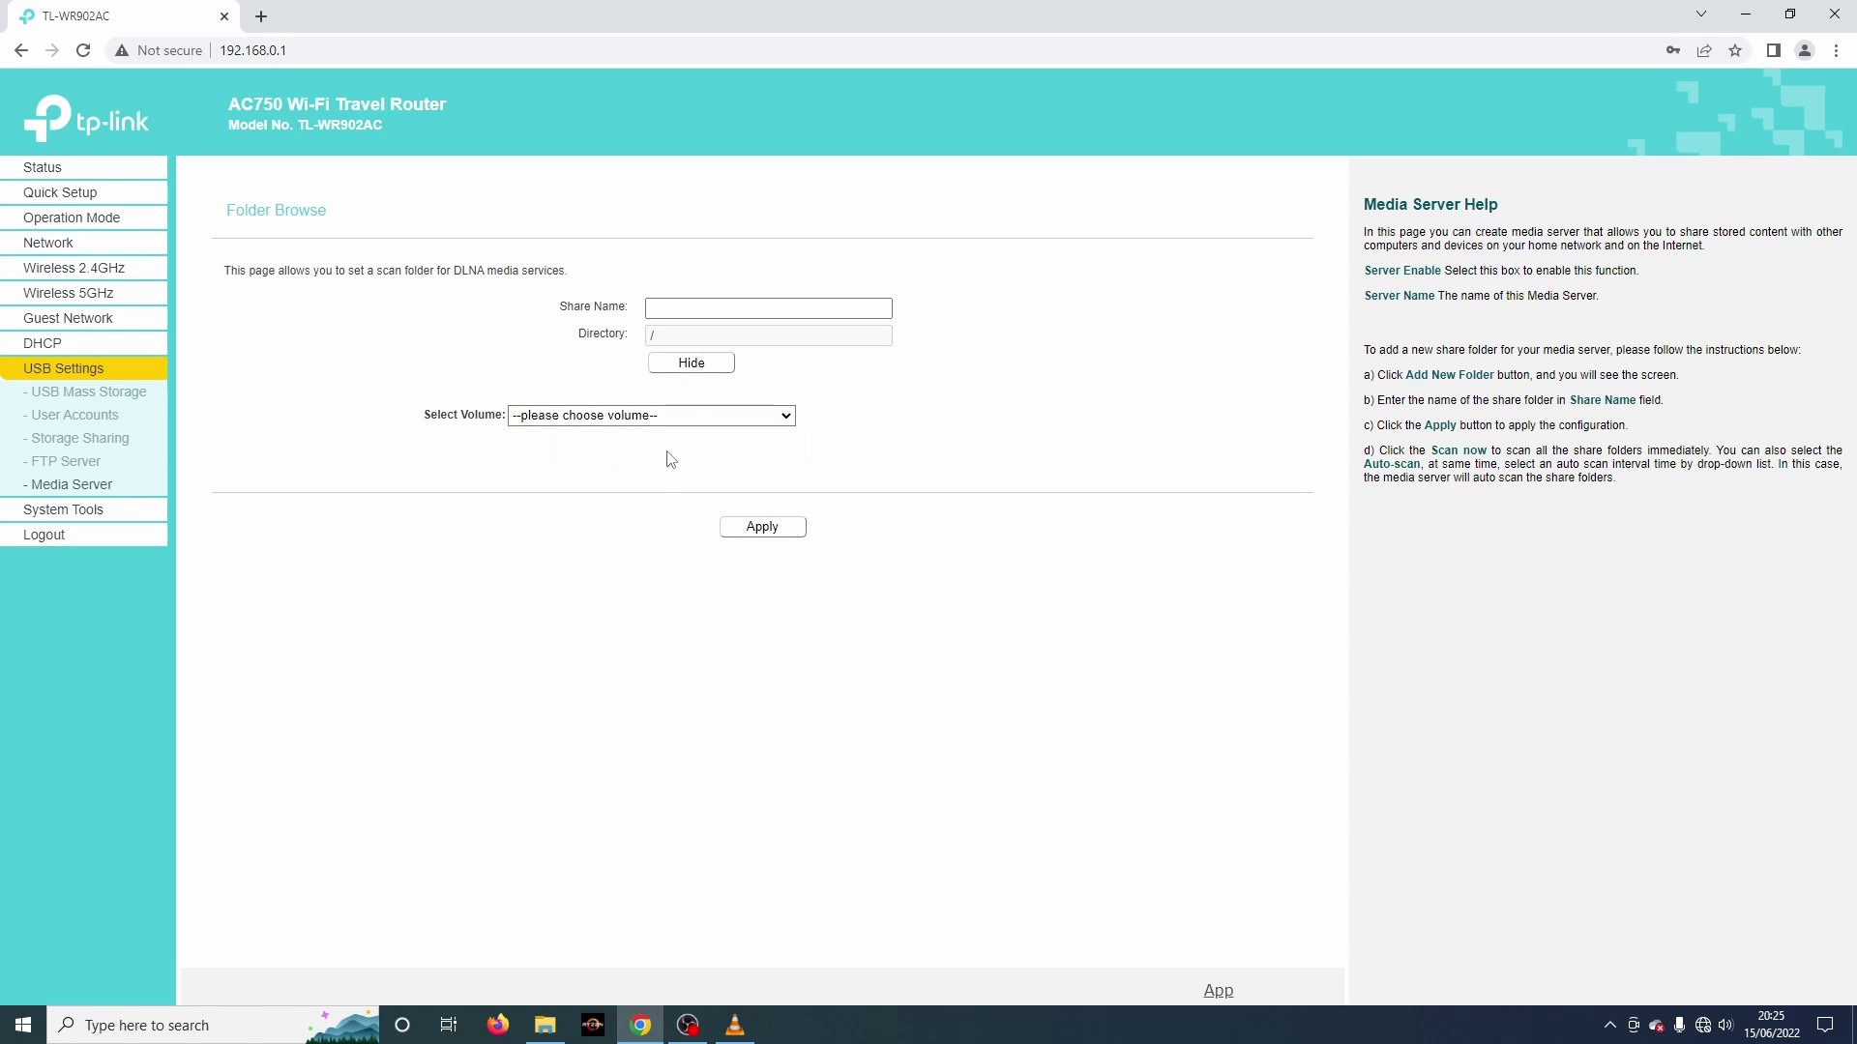
left_click(678, 313)
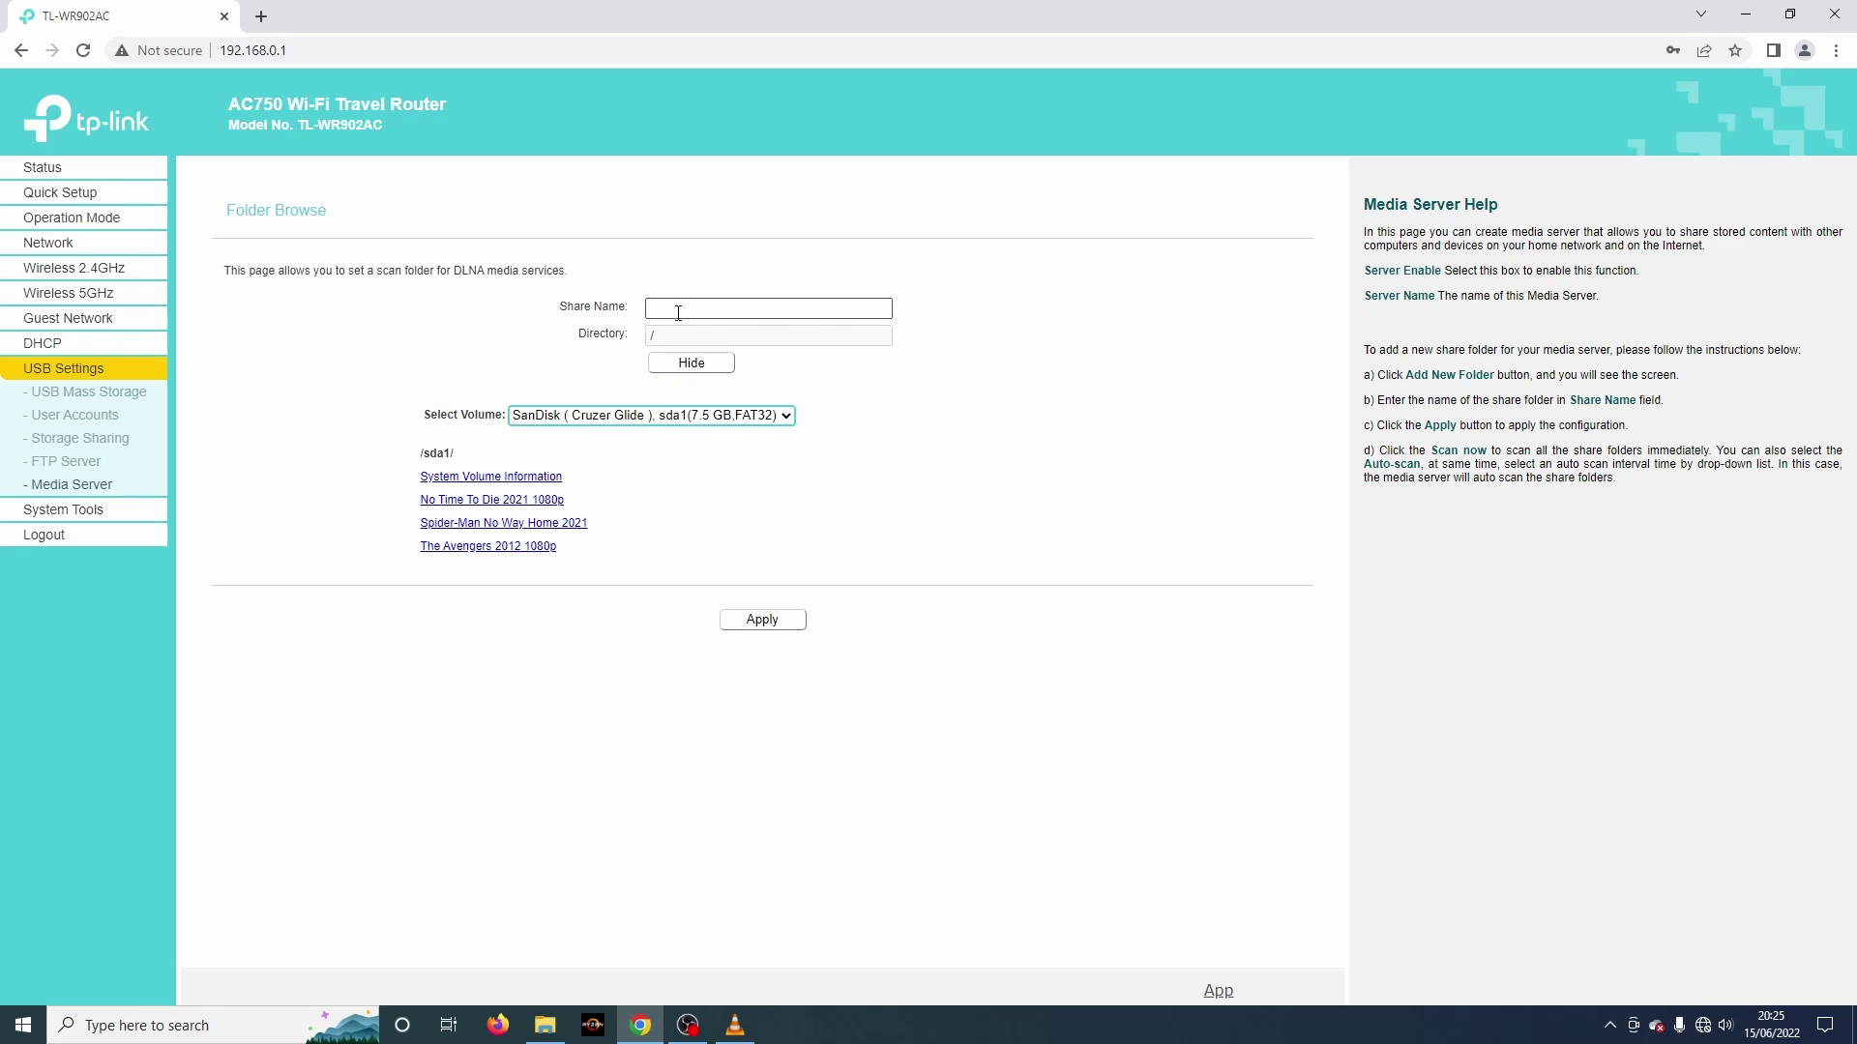
left_click(678, 309)
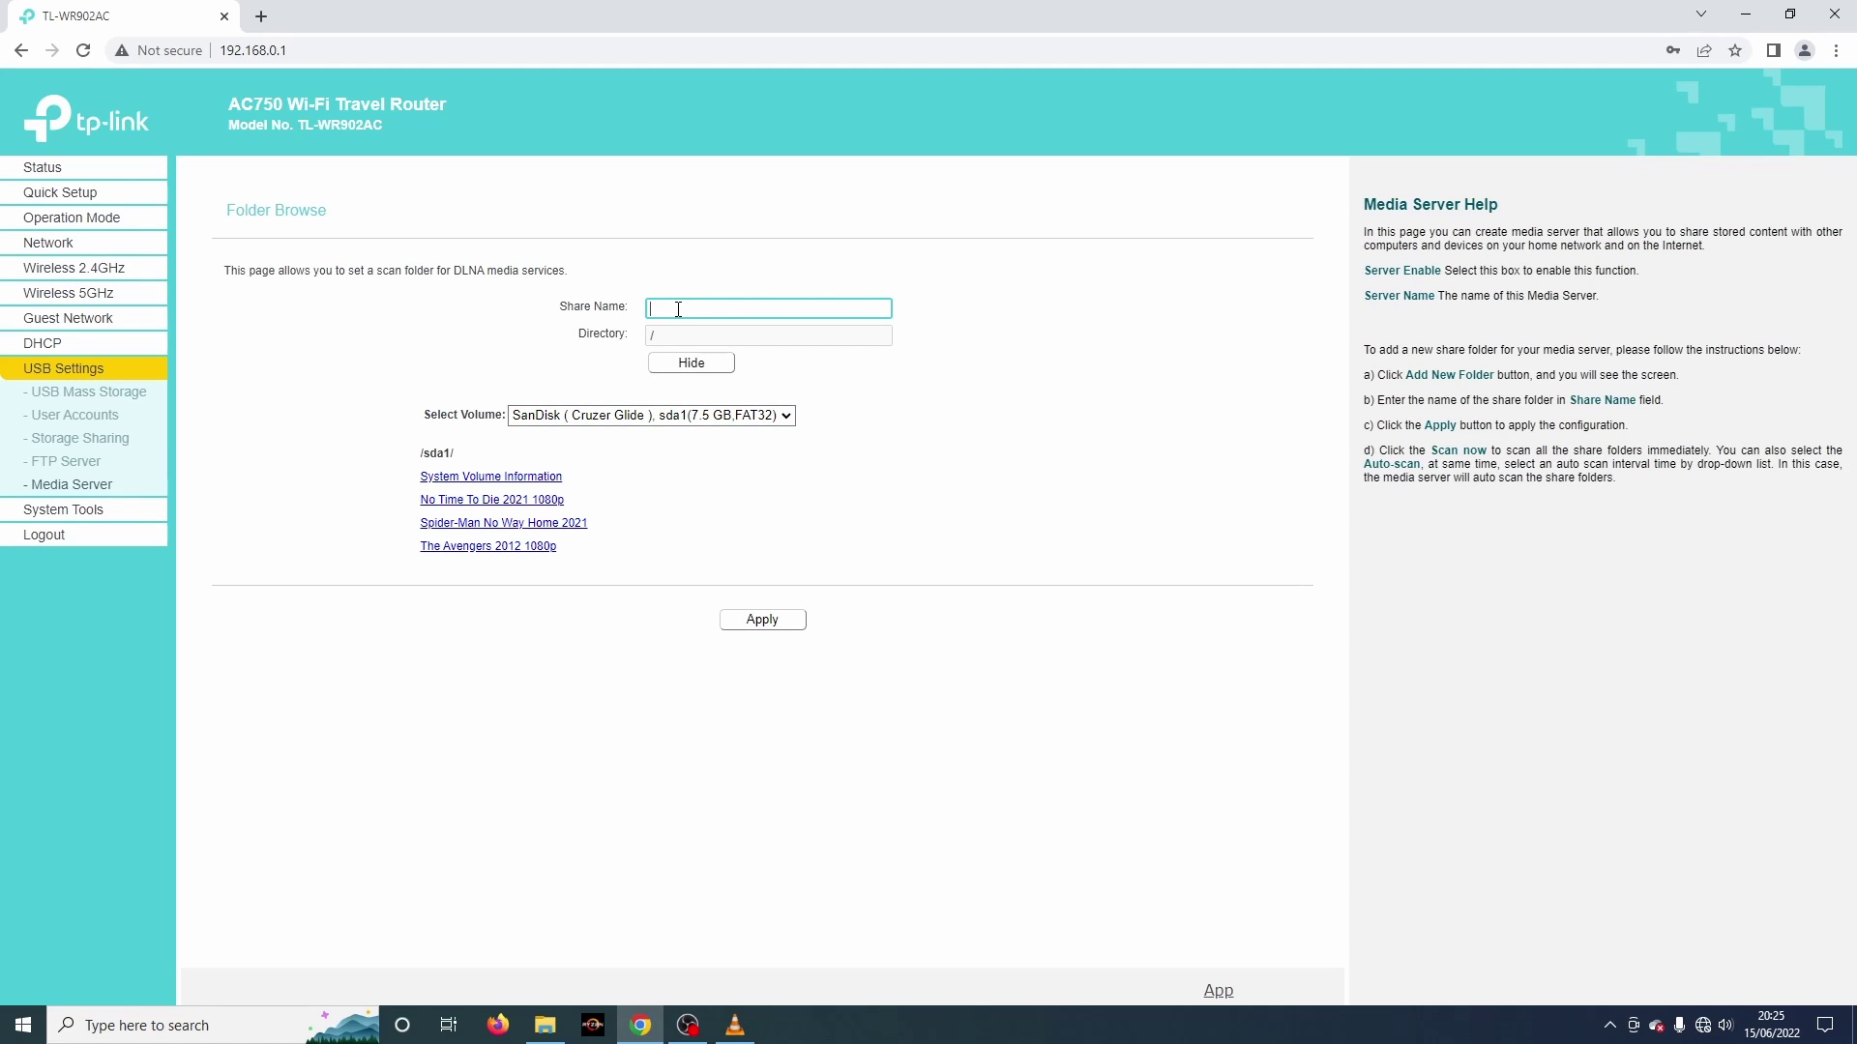
type("fillms")
key("BackSpace")
key("BackSpace")
key("BackSpace")
key("BackSpace")
key("BackSpace")
type("ilms")
left_click(763, 621)
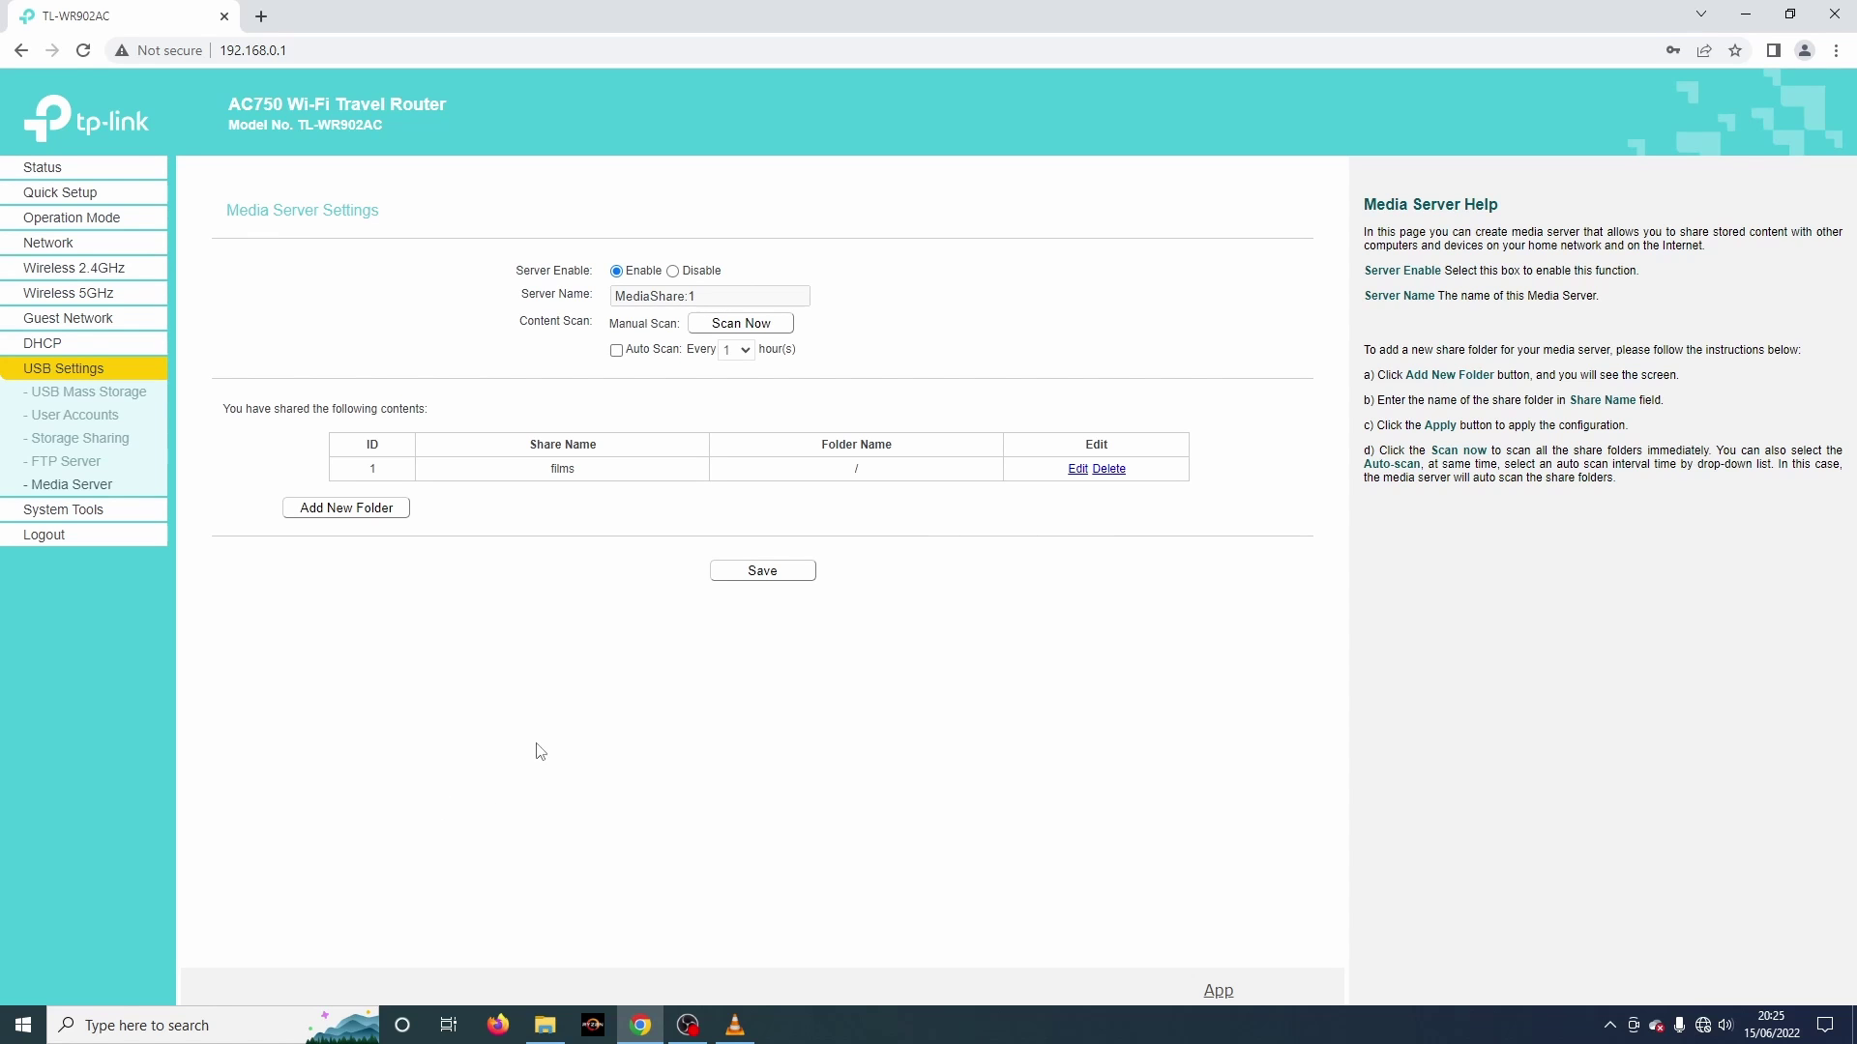
Step: In VLC, show the playlist panel and select the Universal Plug'n'Play source
left_click(736, 1027)
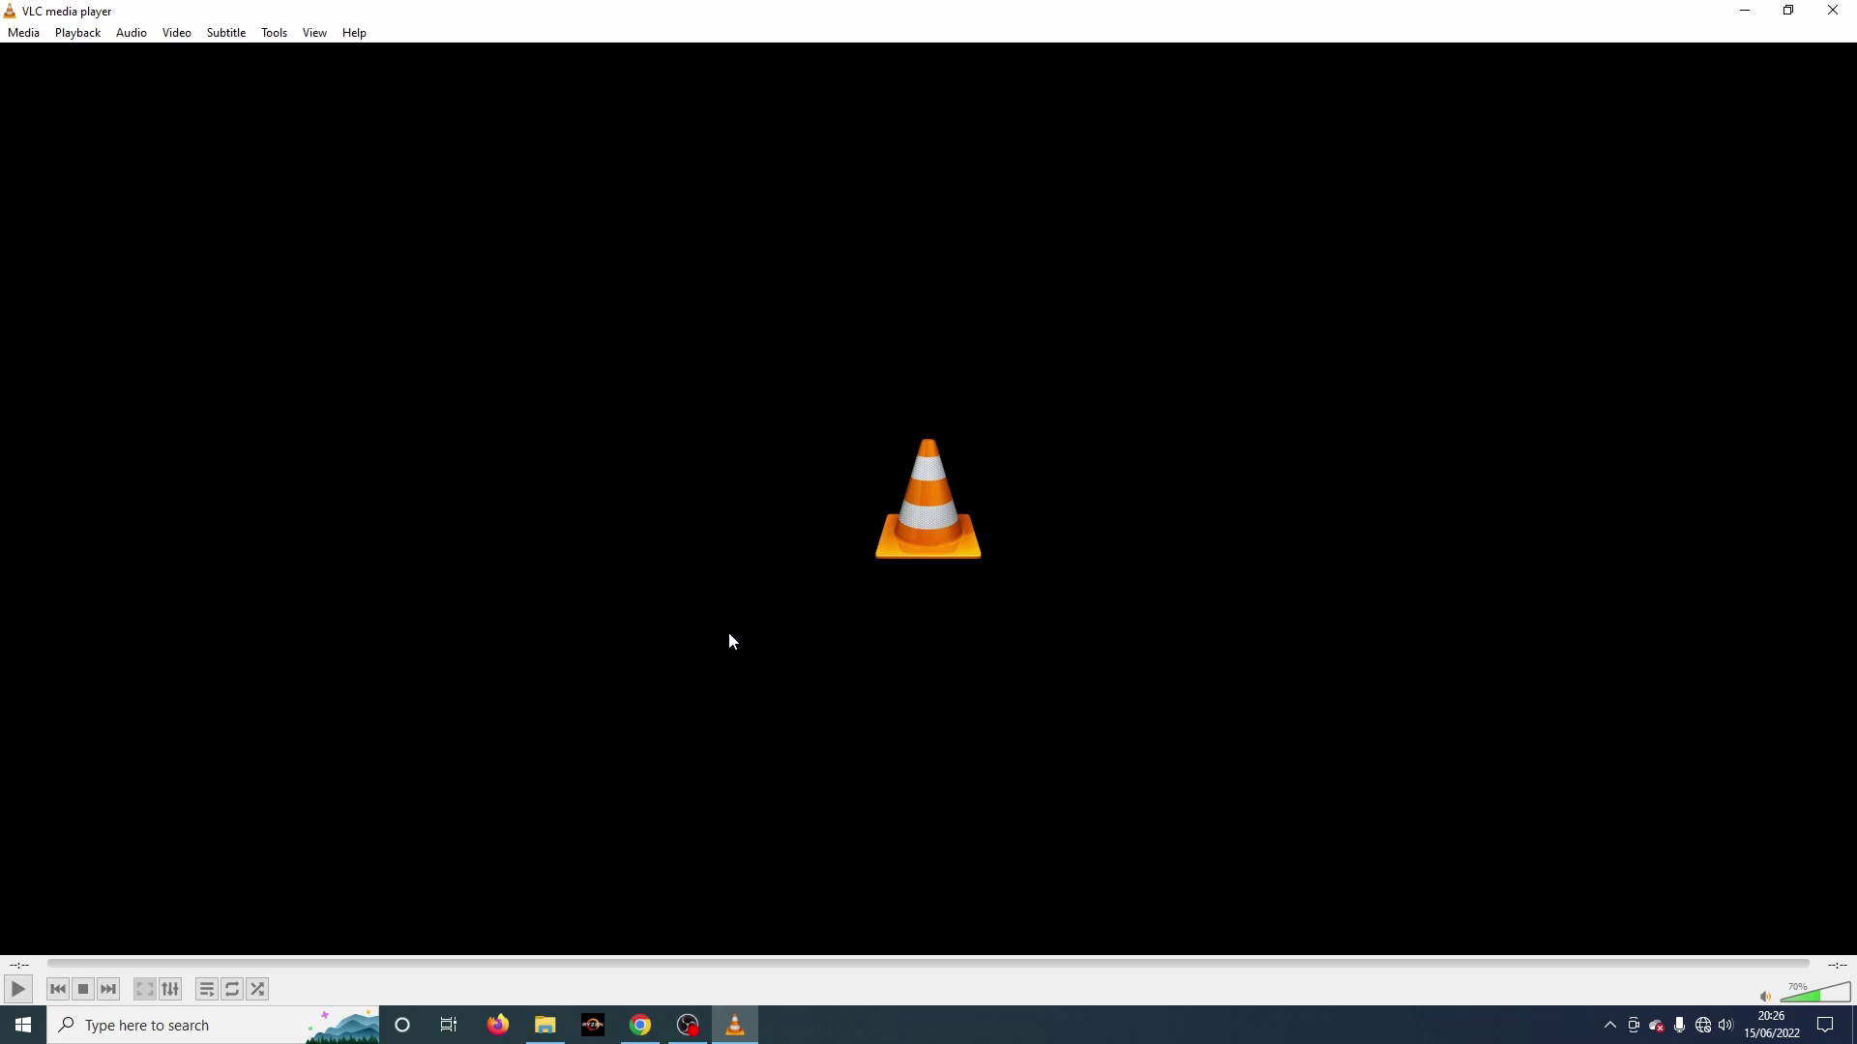
left_click(314, 33)
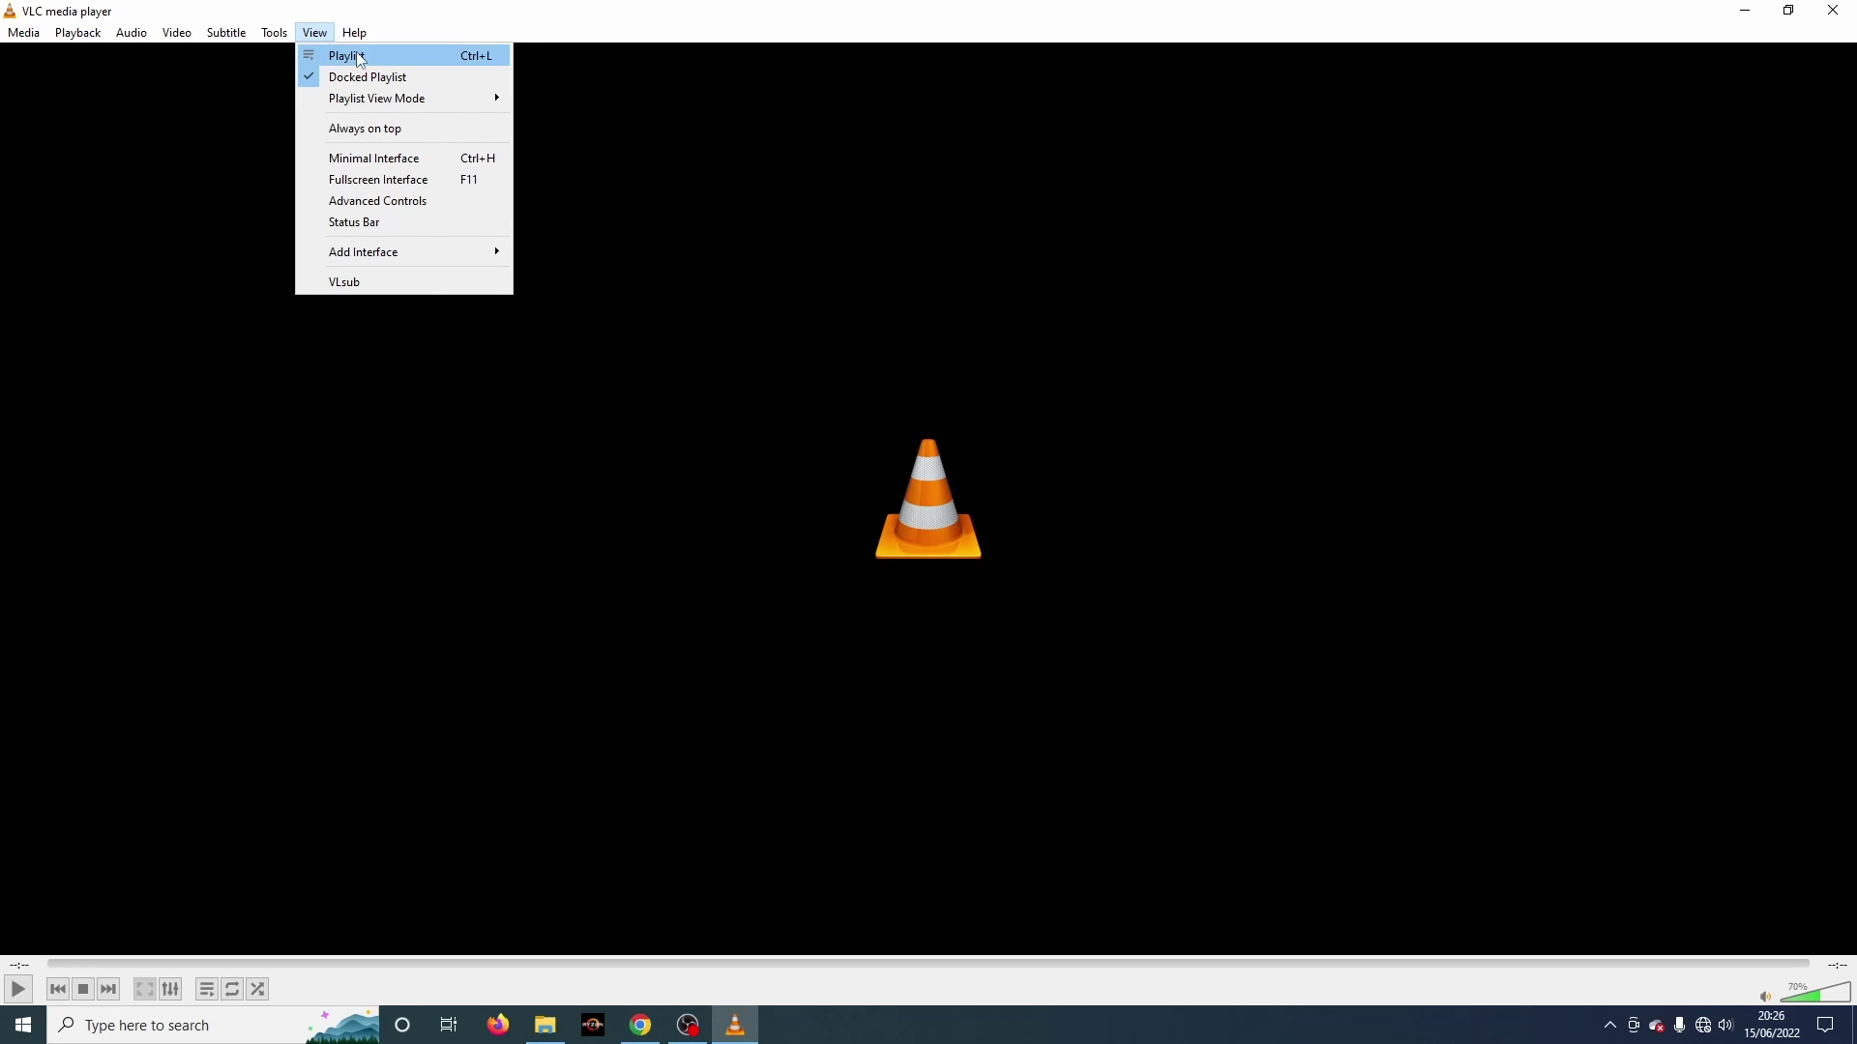
left_click(460, 58)
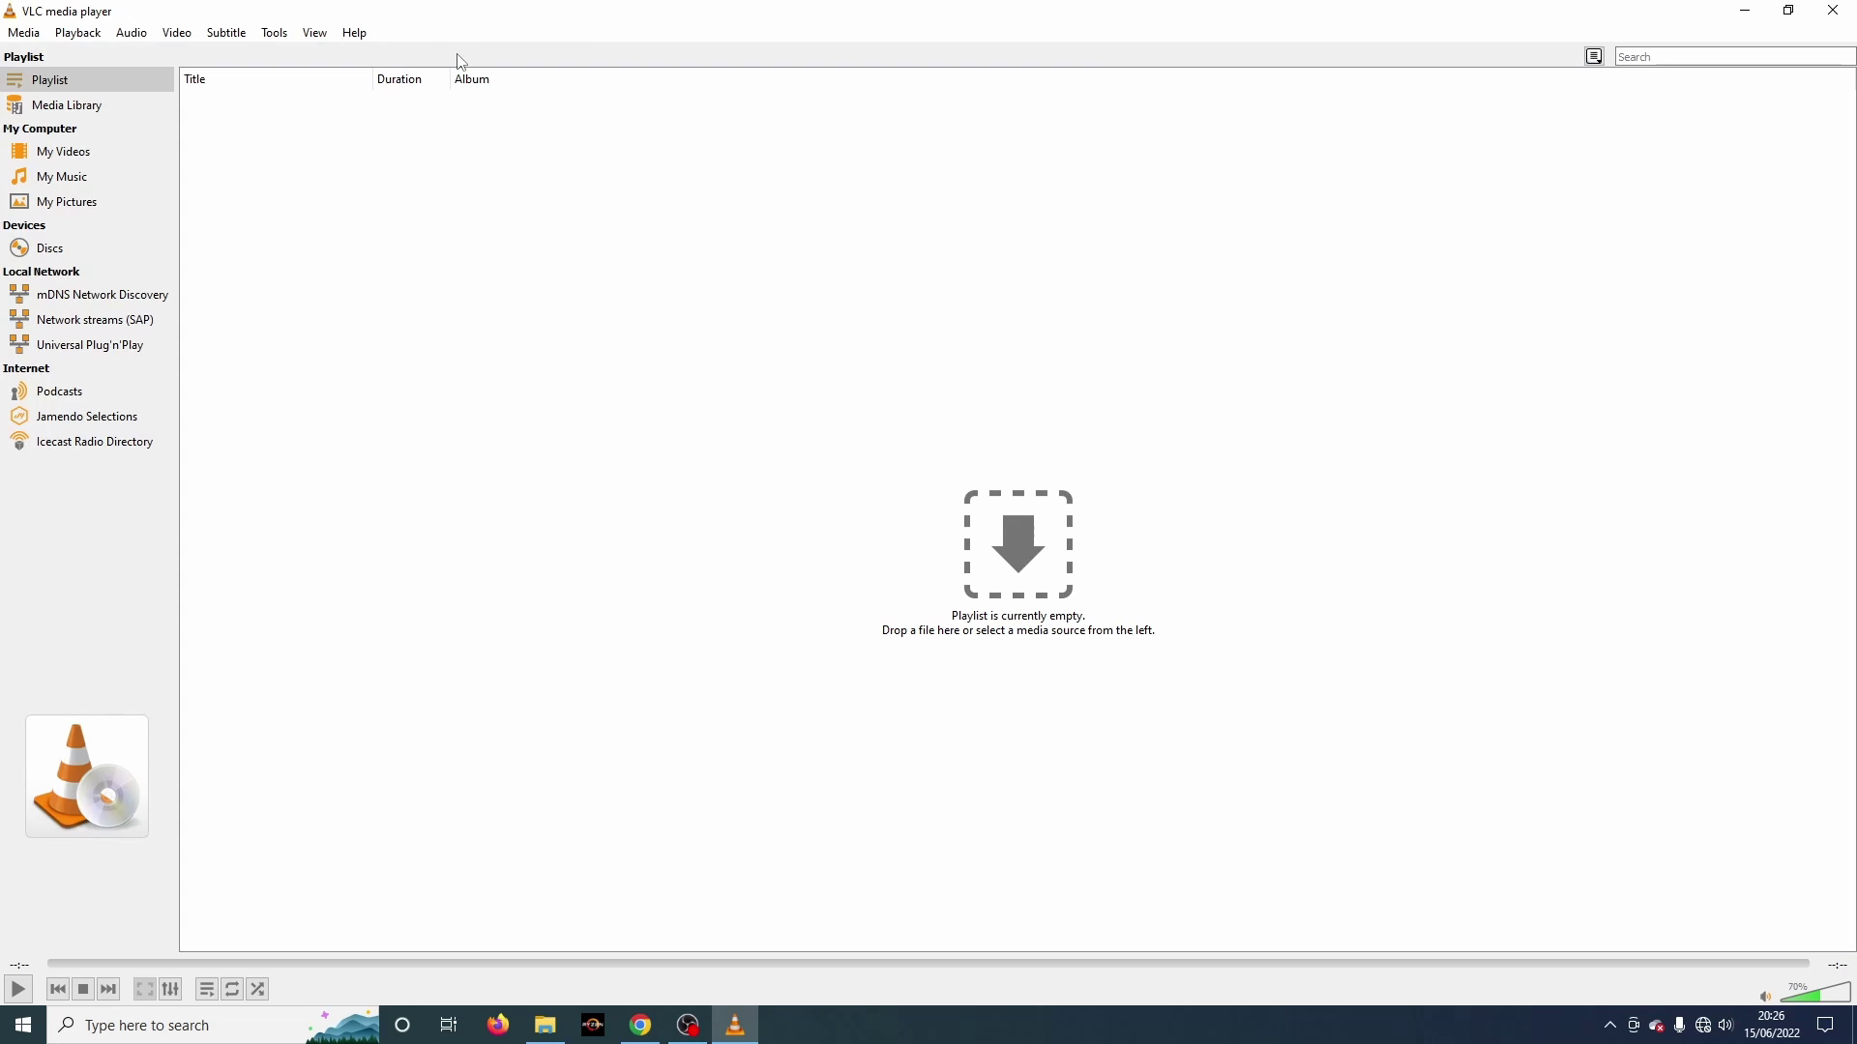
left_click(83, 350)
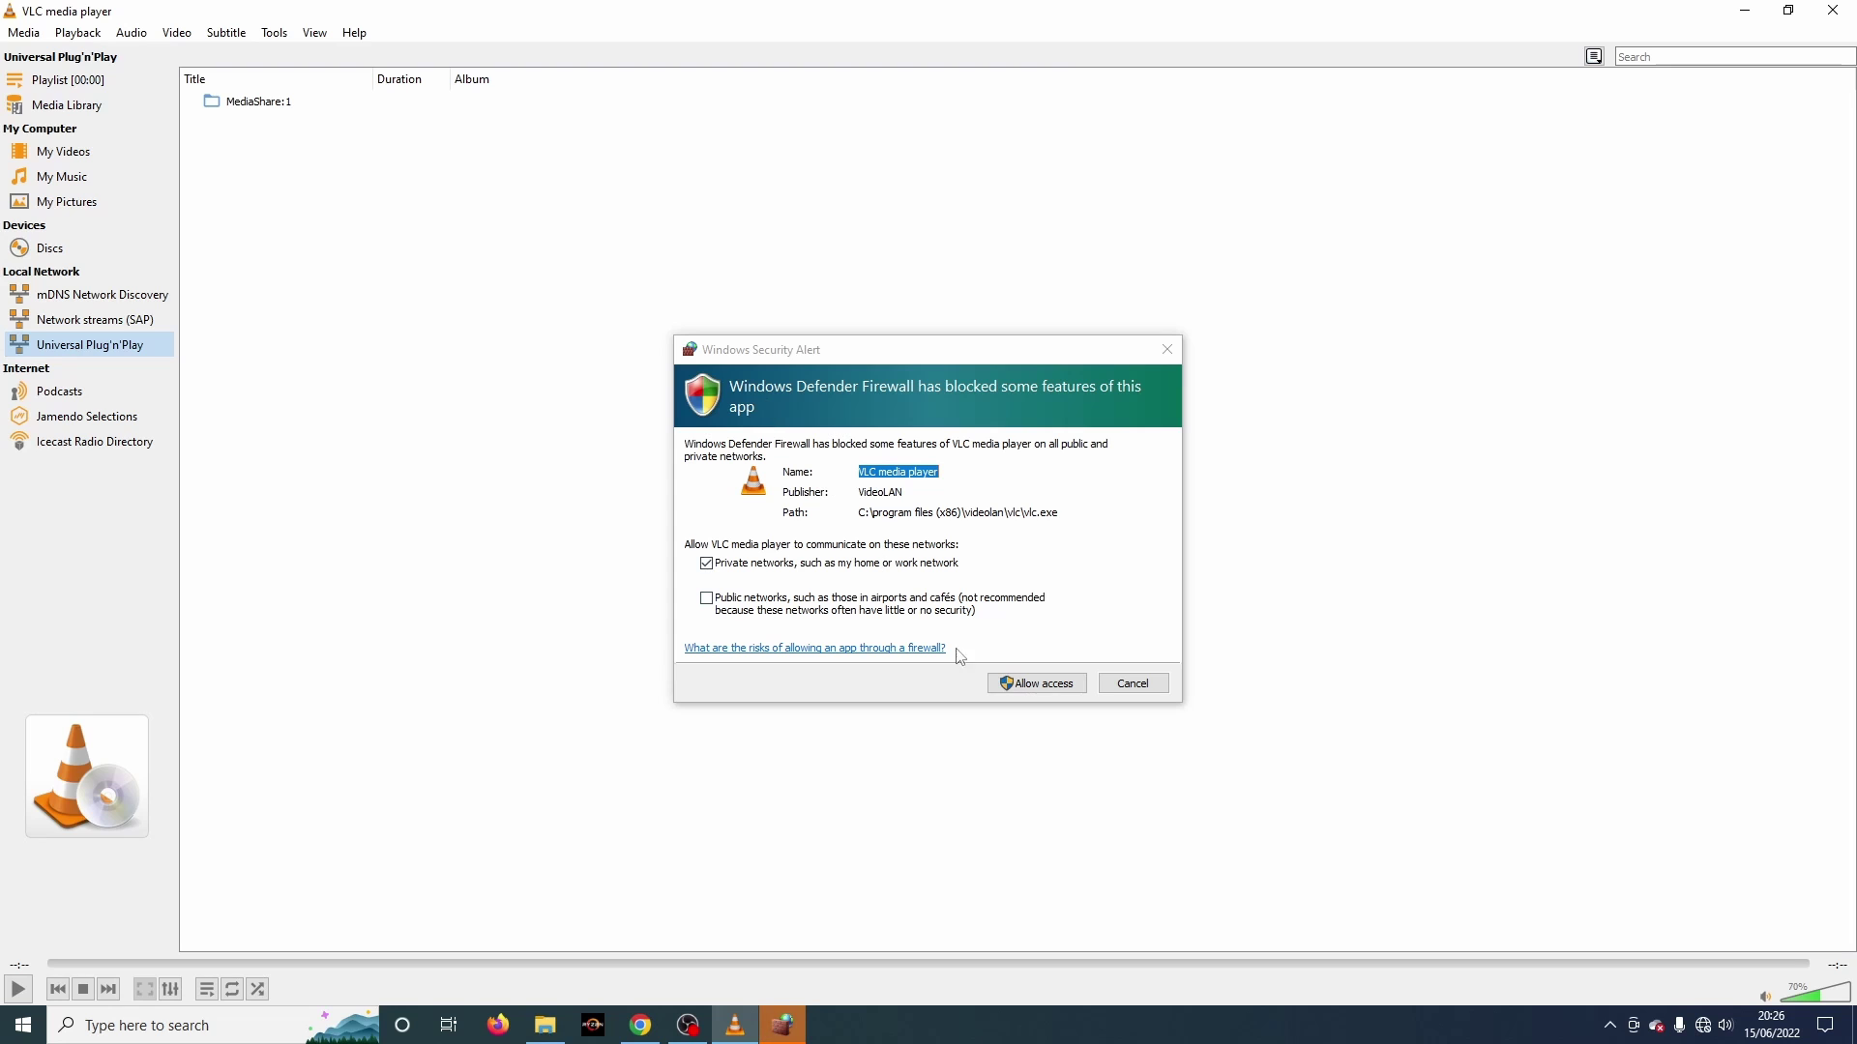
Step: Allow VLC through the firewall, expand MediaShare:1 and films, then launch VLC on the iPad
left_click(1032, 689)
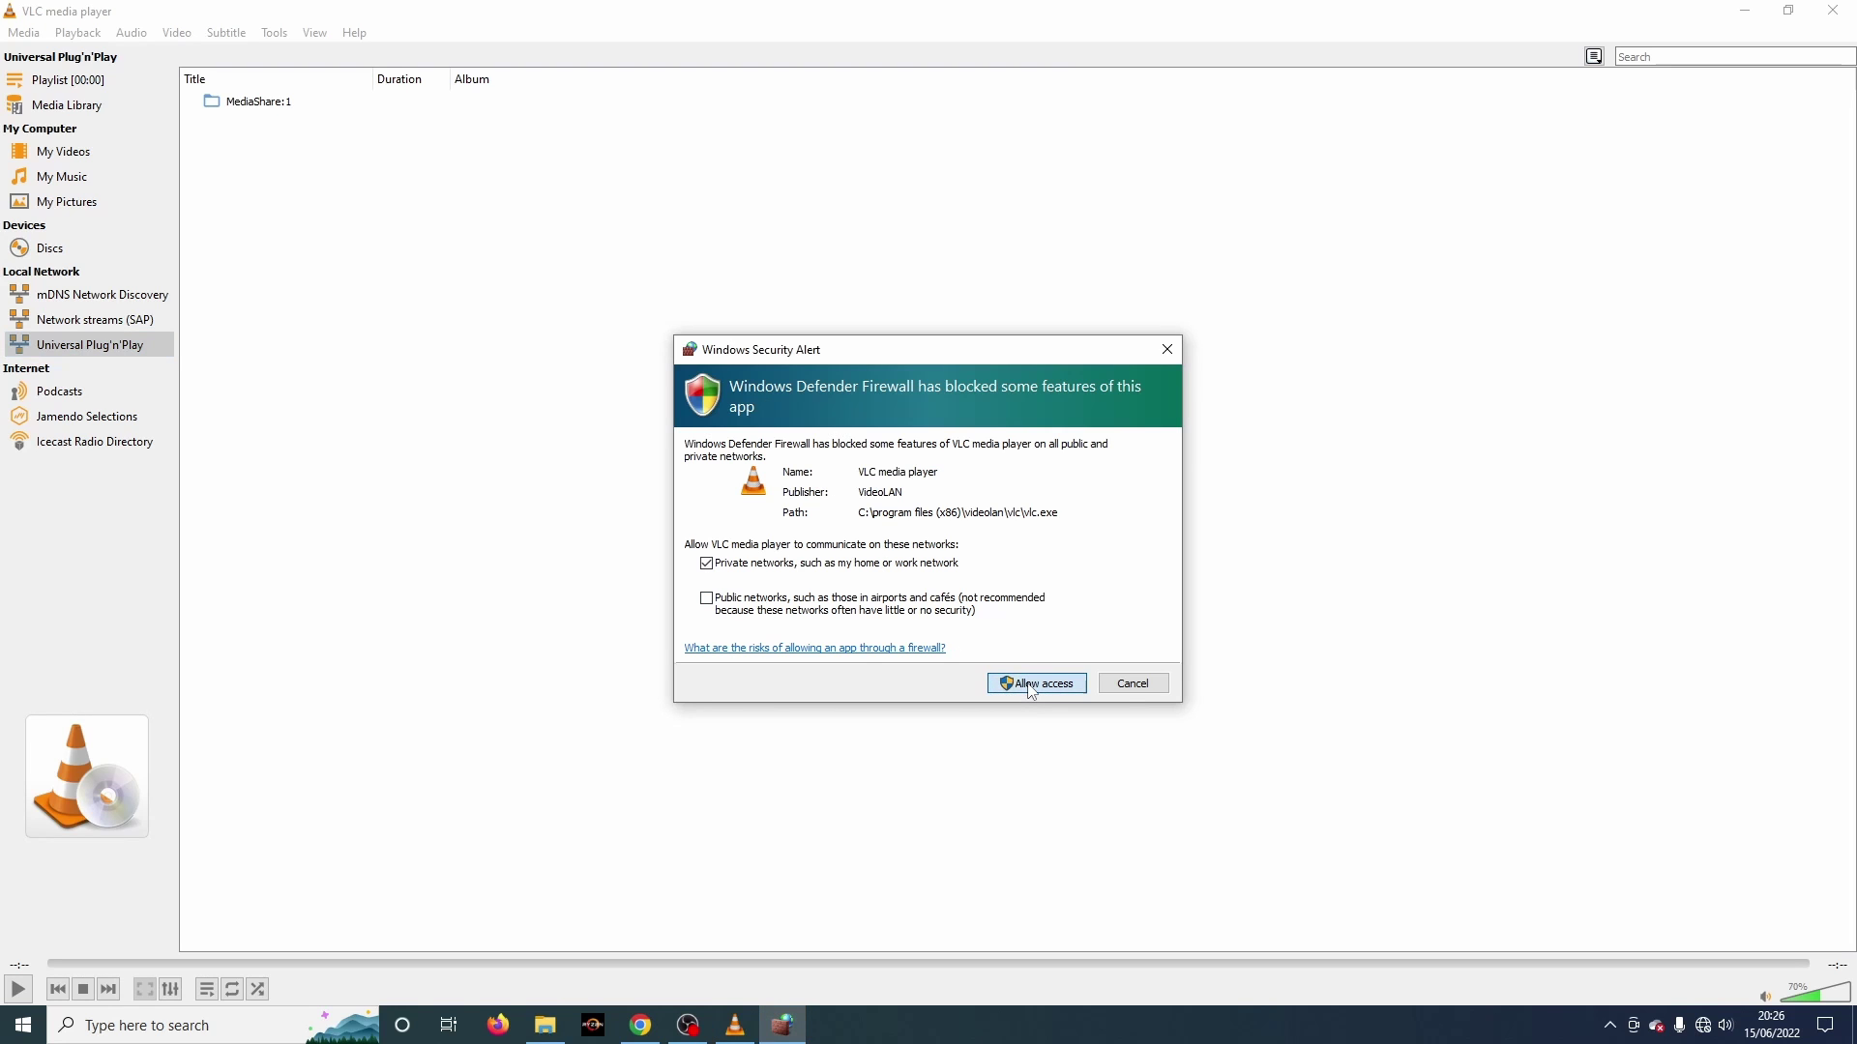
left_click(1032, 689)
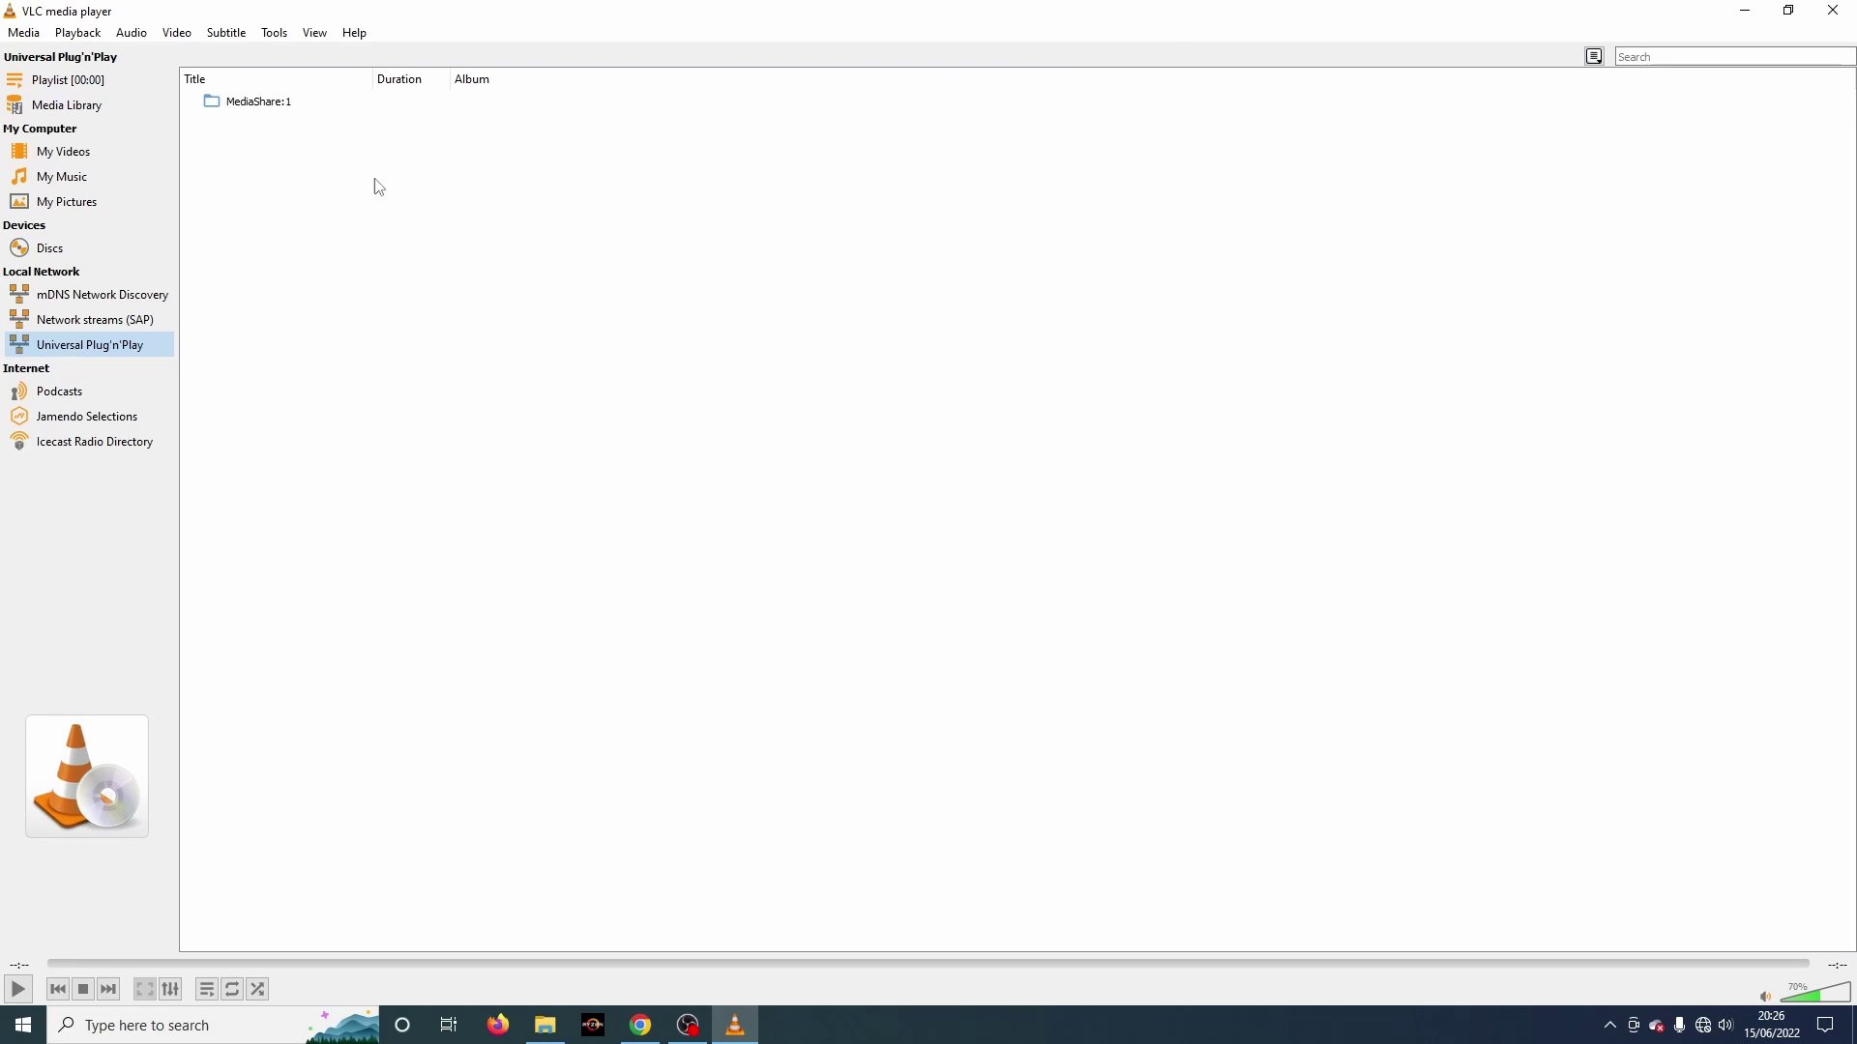
double_click(252, 107)
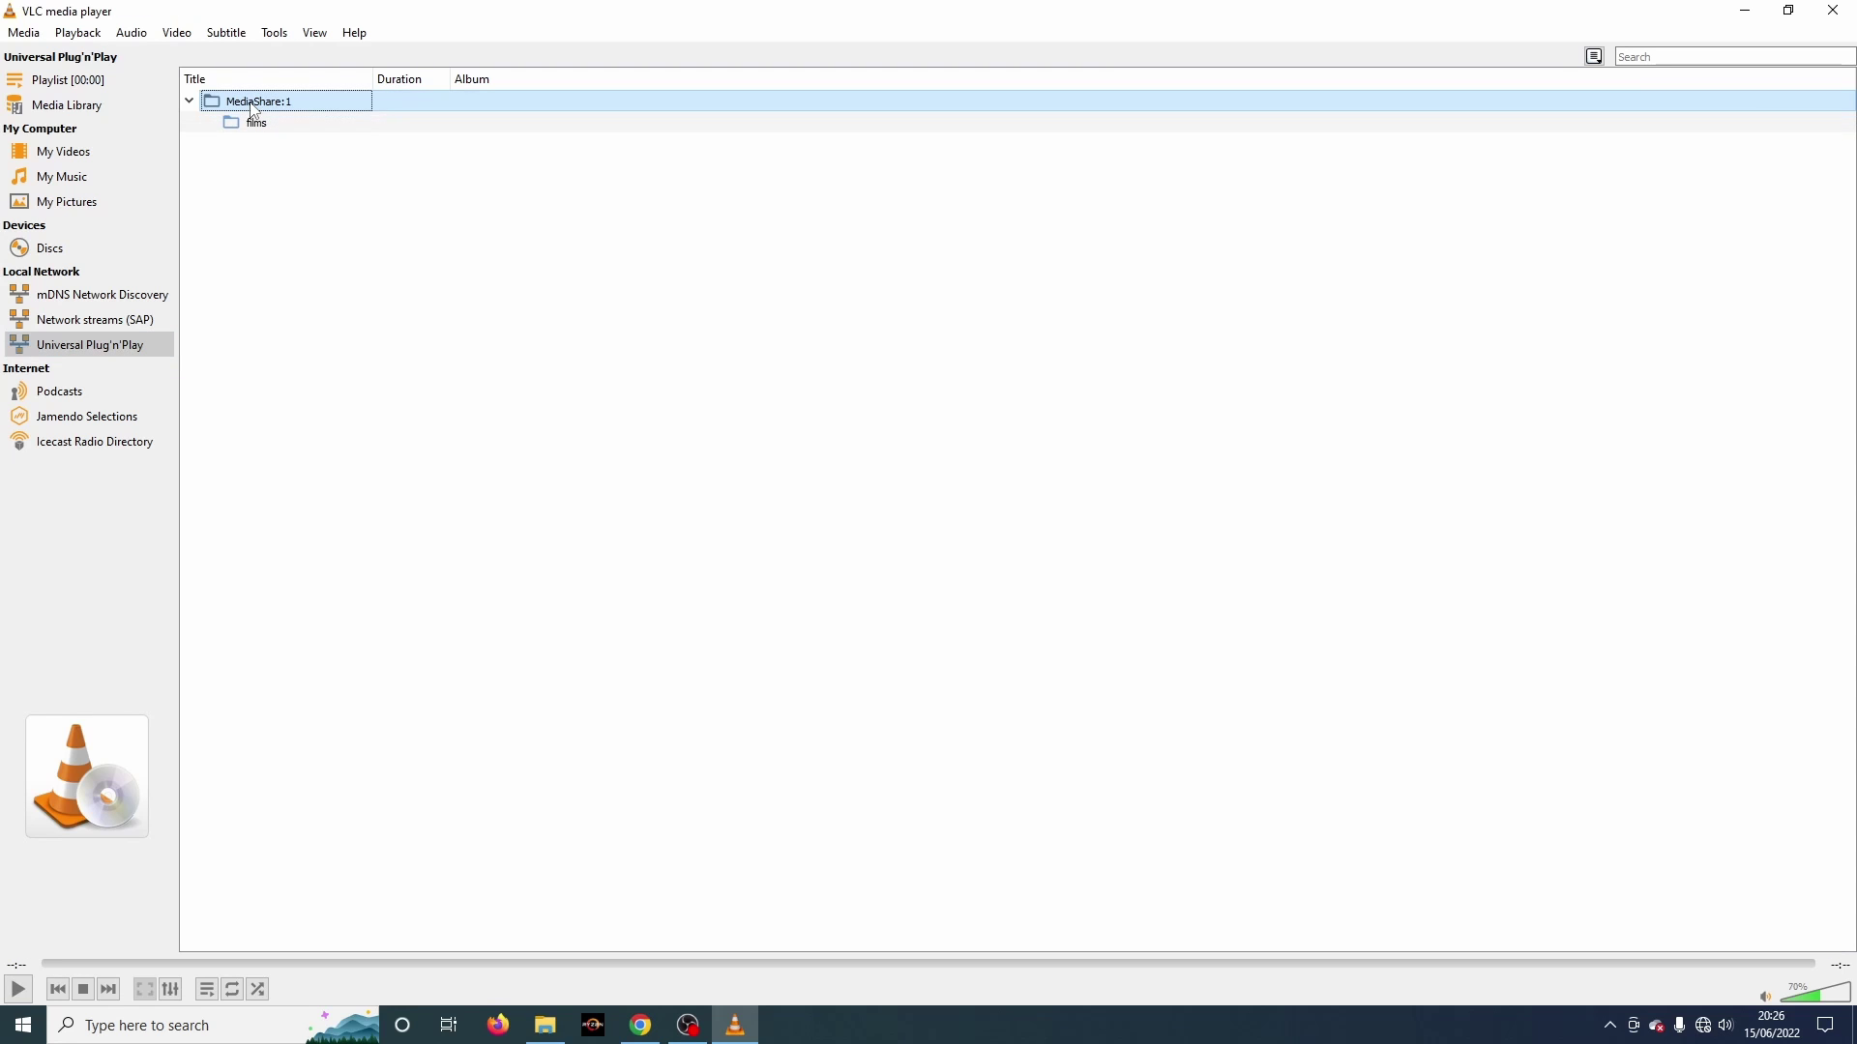
double_click(254, 124)
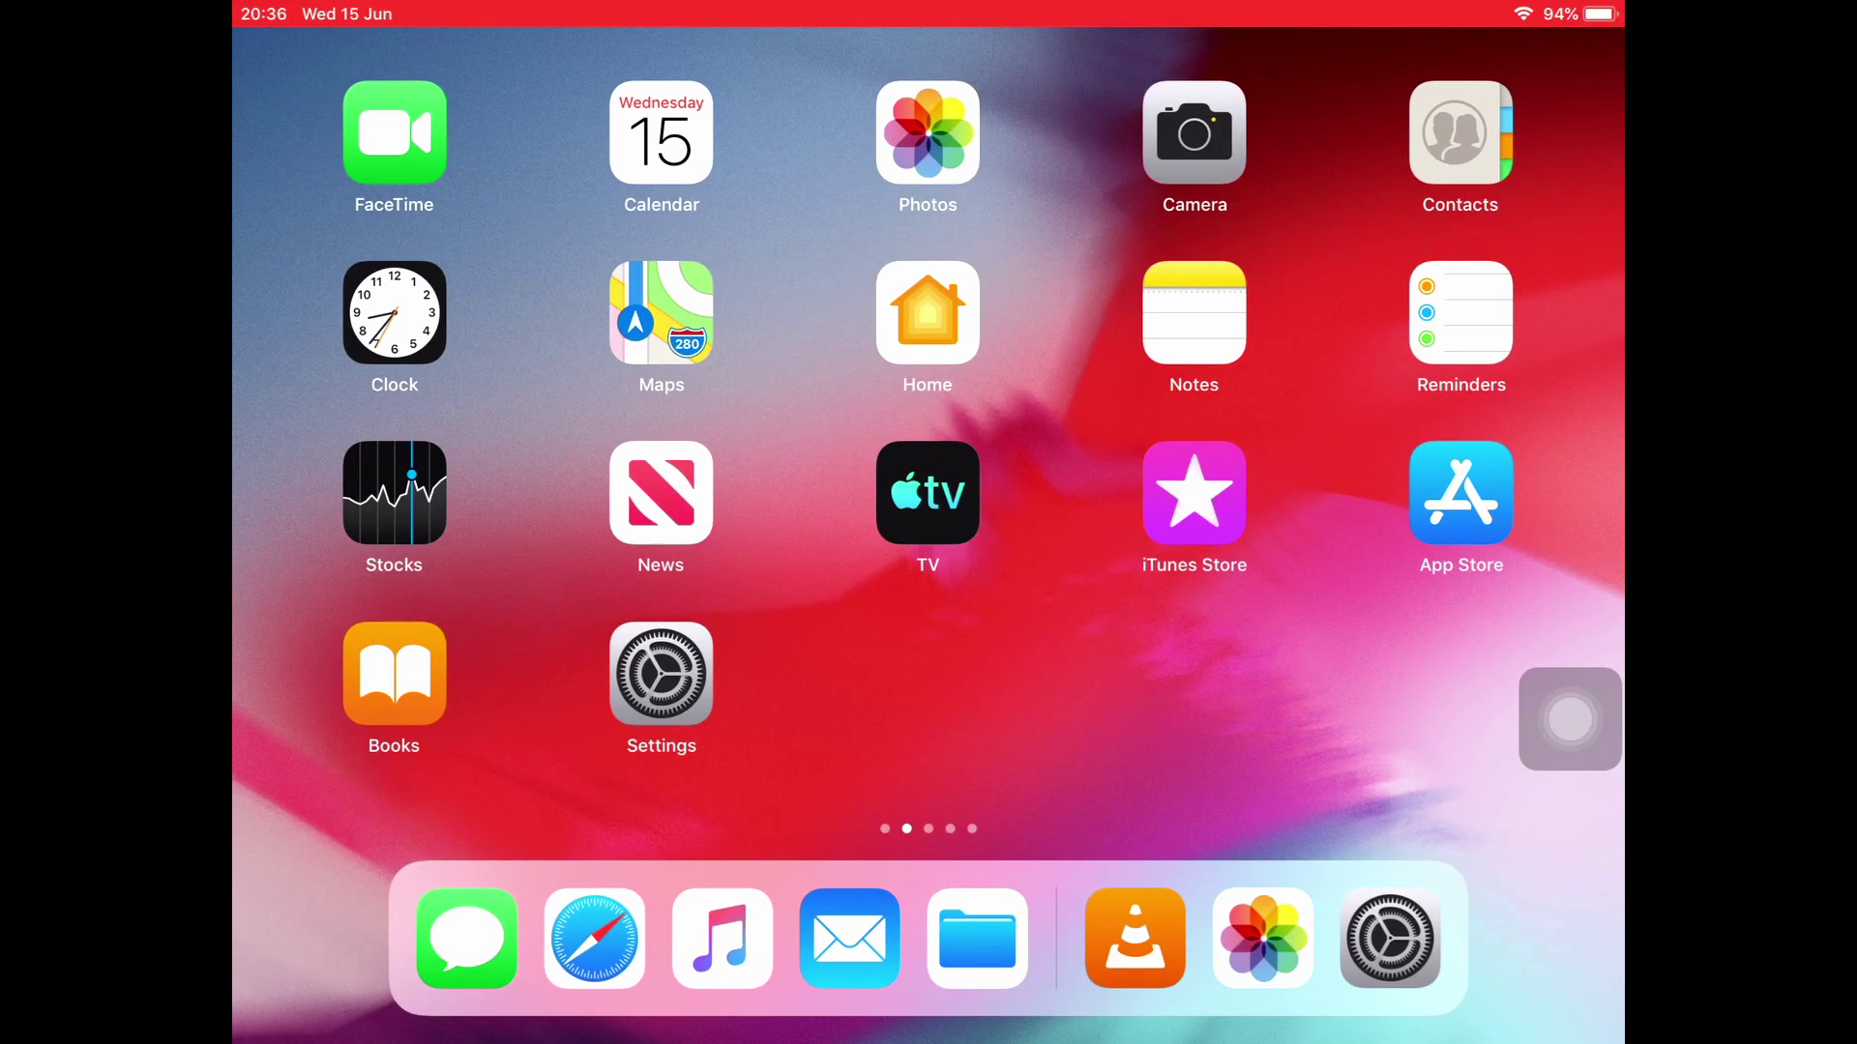
left_click(1136, 938)
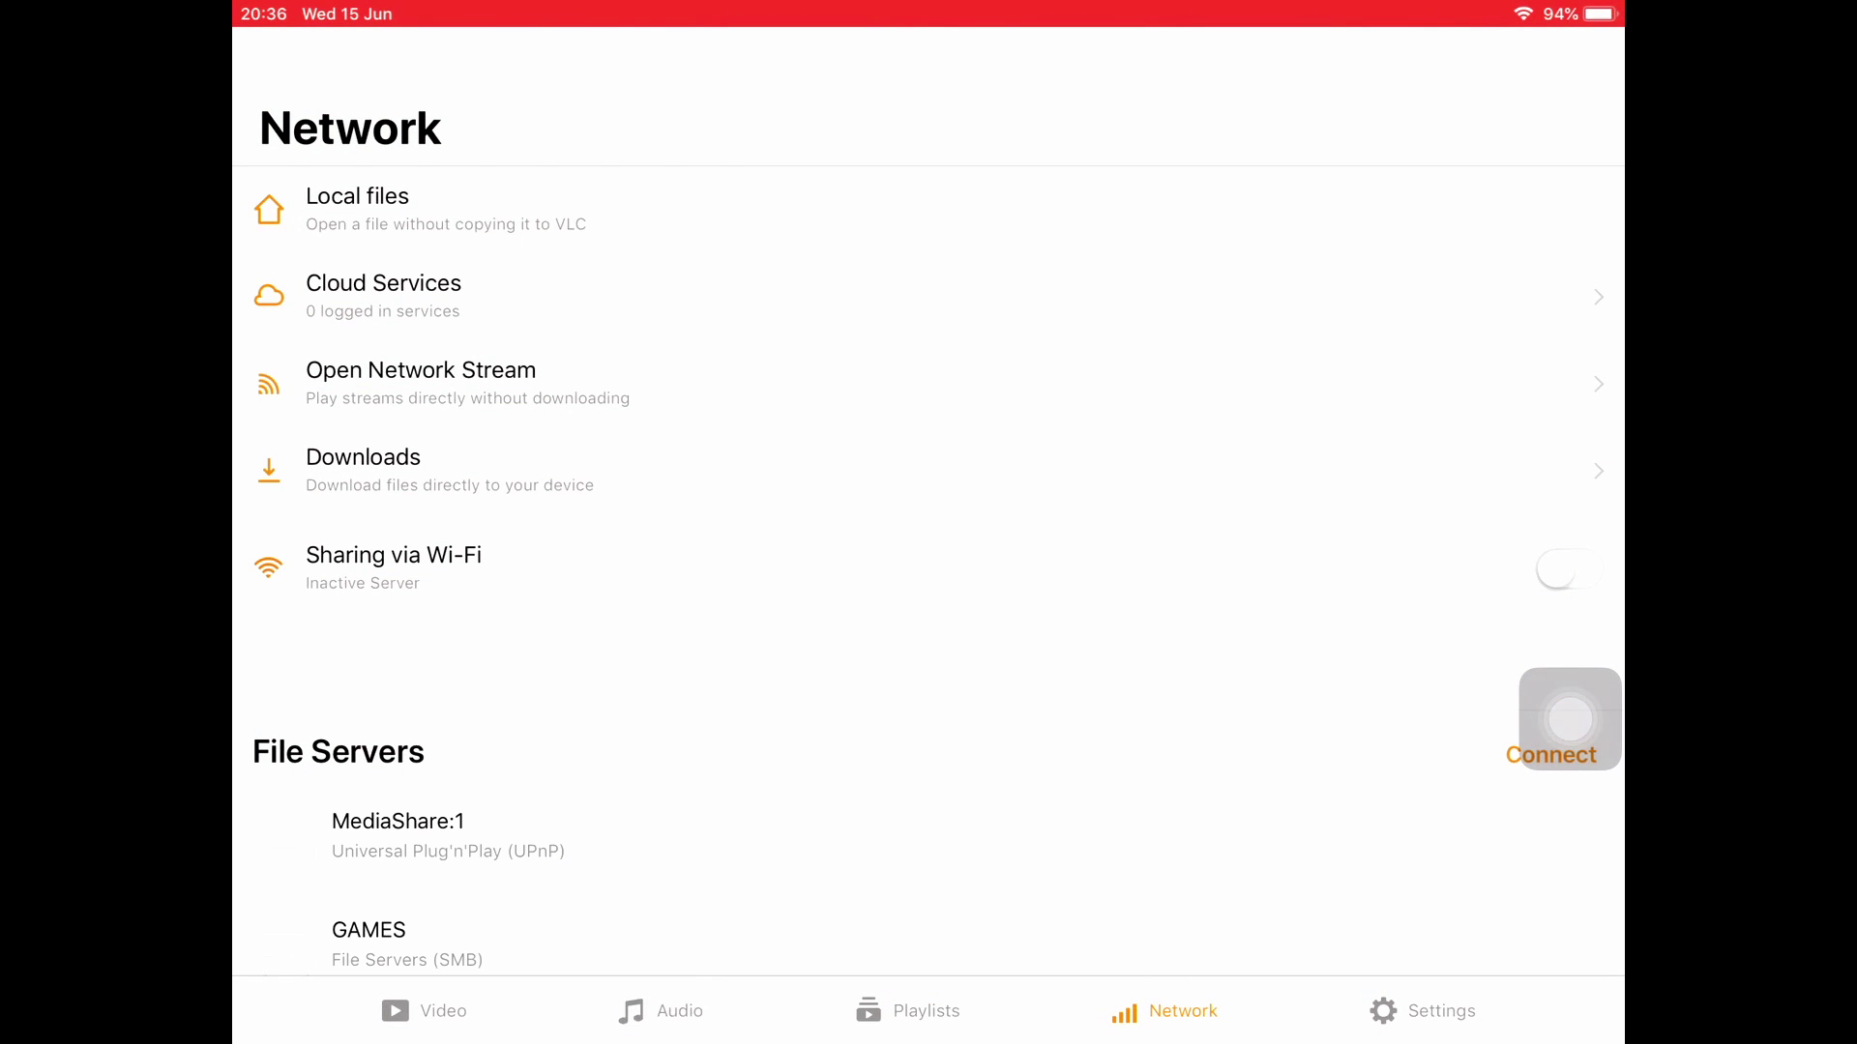
Step: On the iPad, browse MediaShare:1 > films > No Time To Die 2021 1080p
left_click(397, 832)
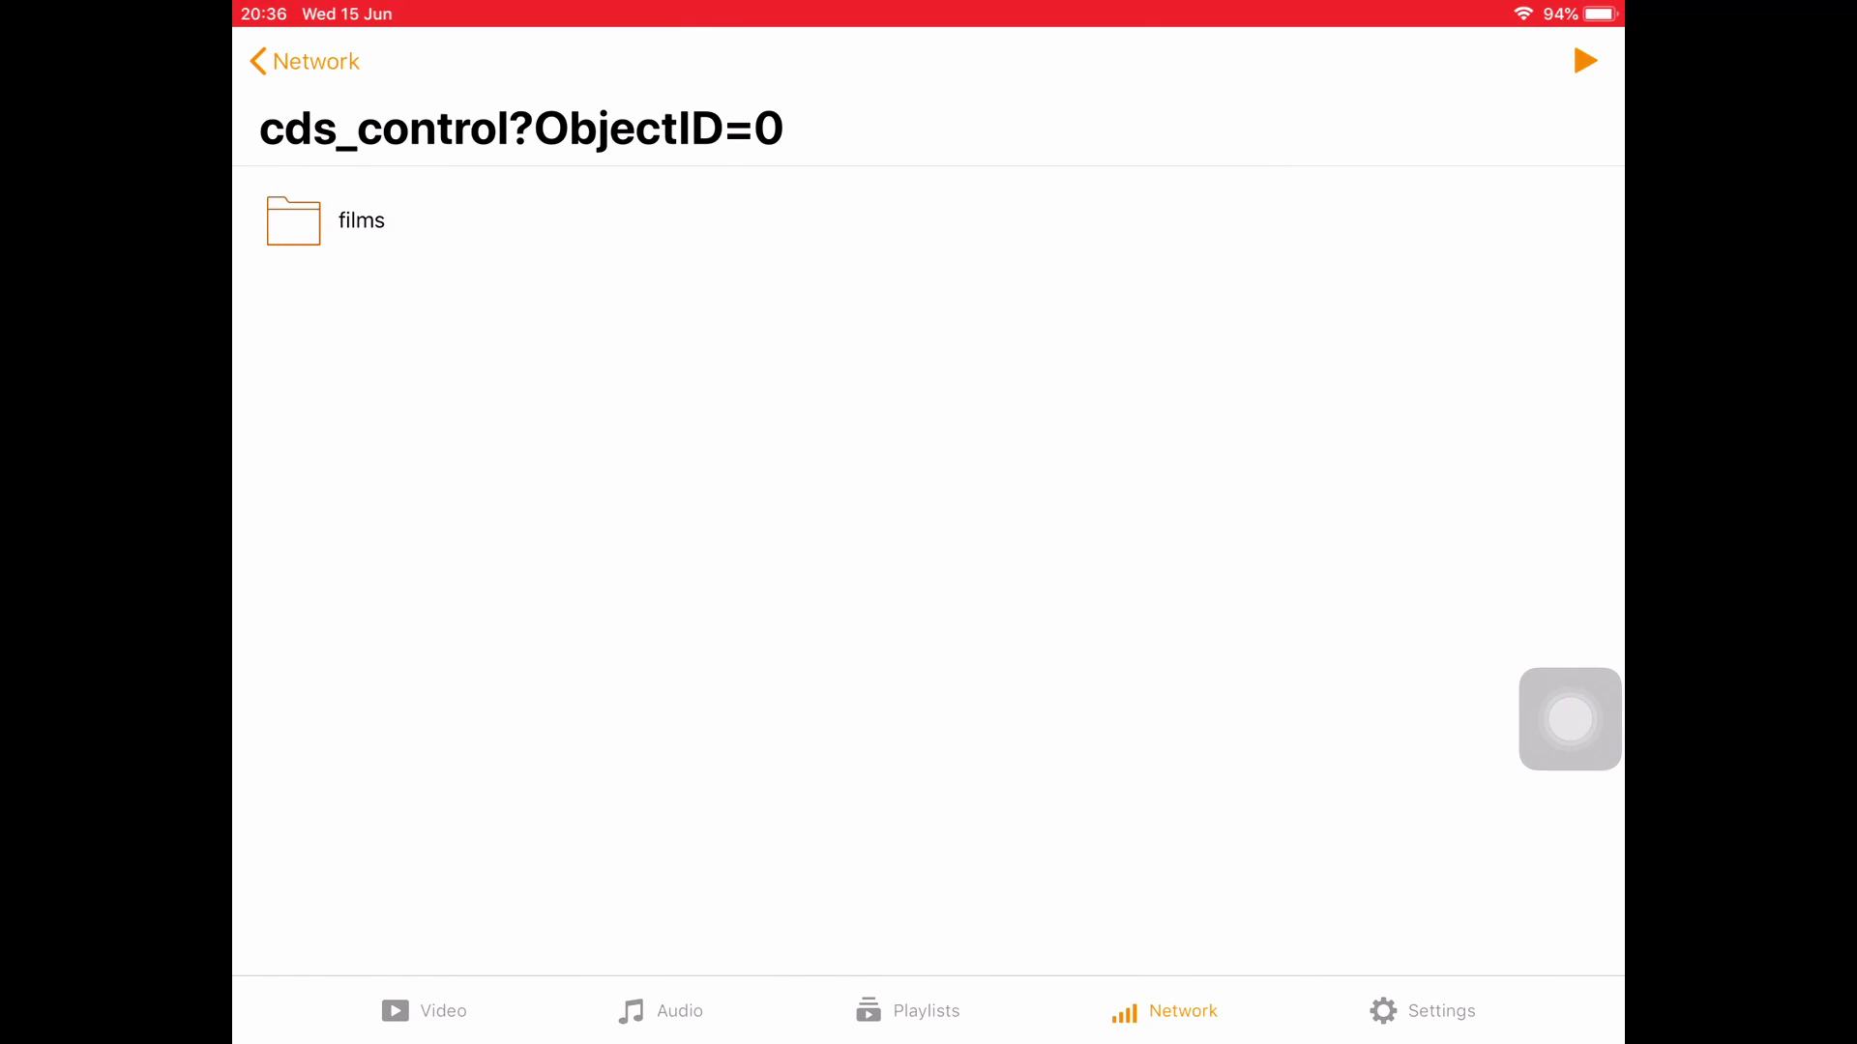
left_click(362, 220)
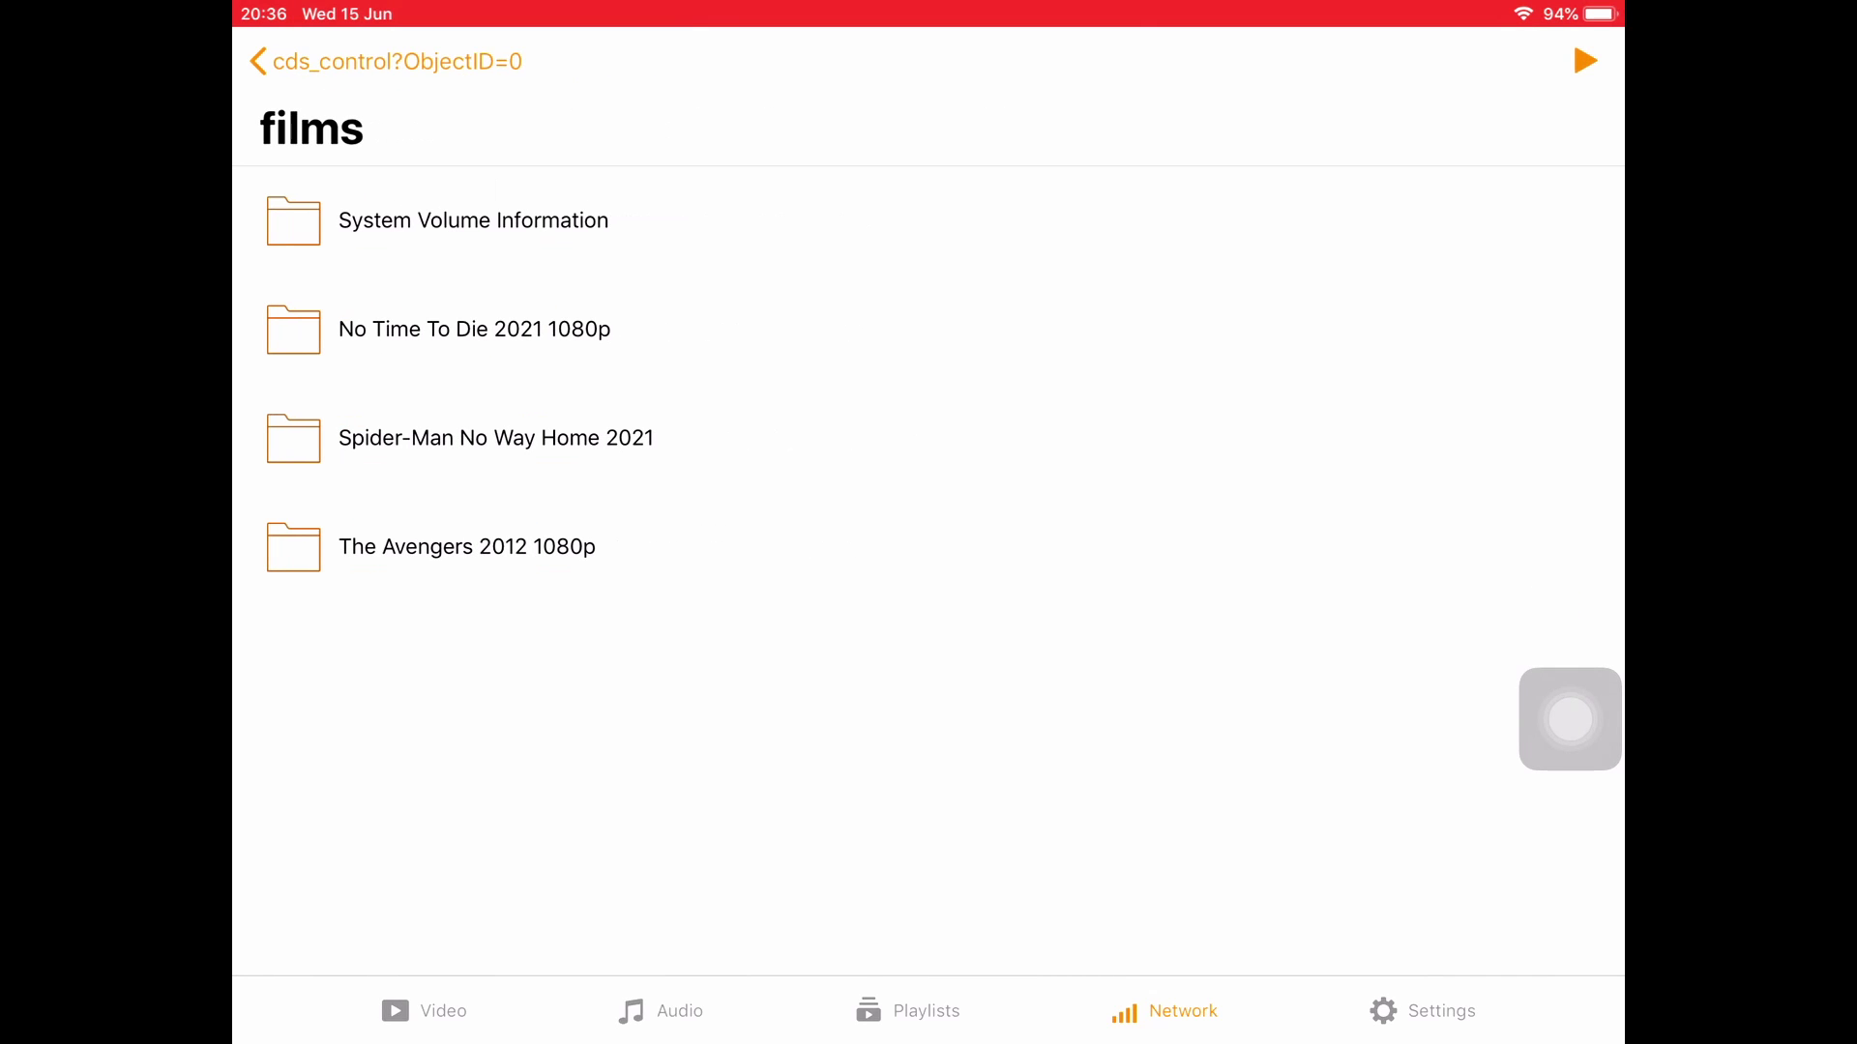
left_click(474, 329)
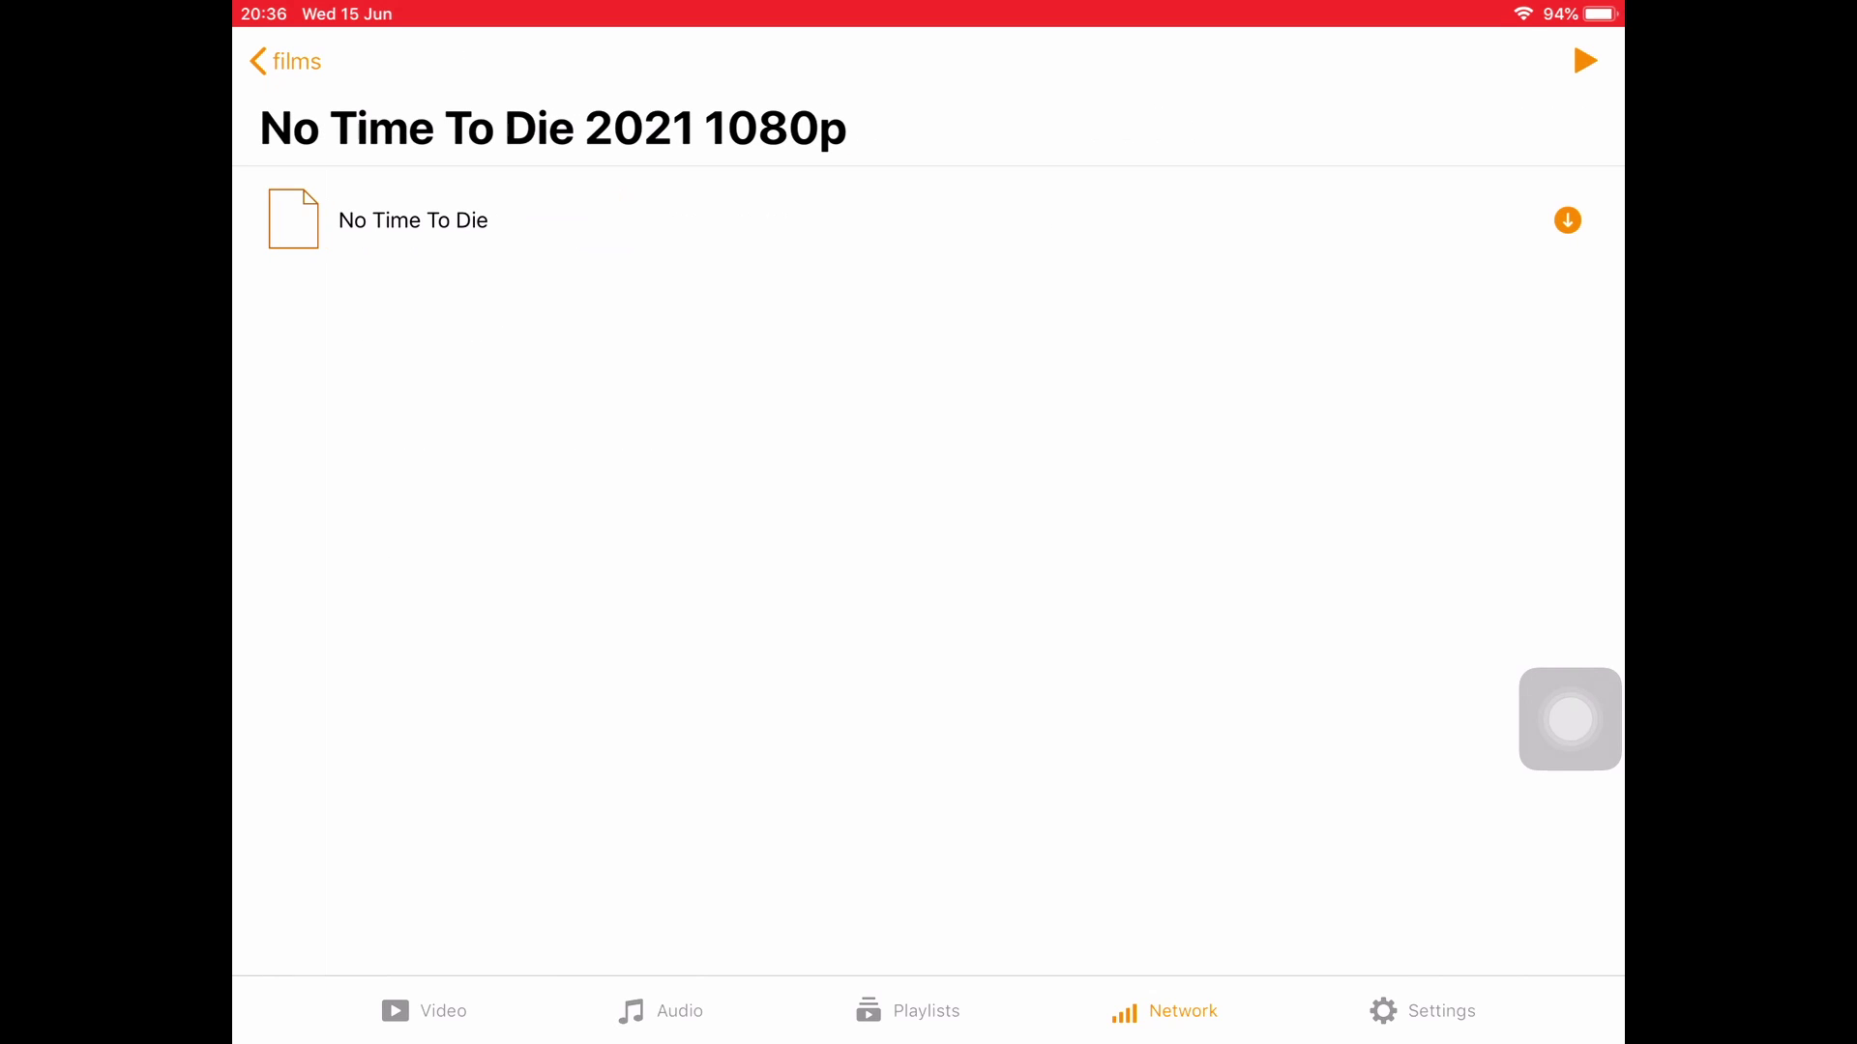